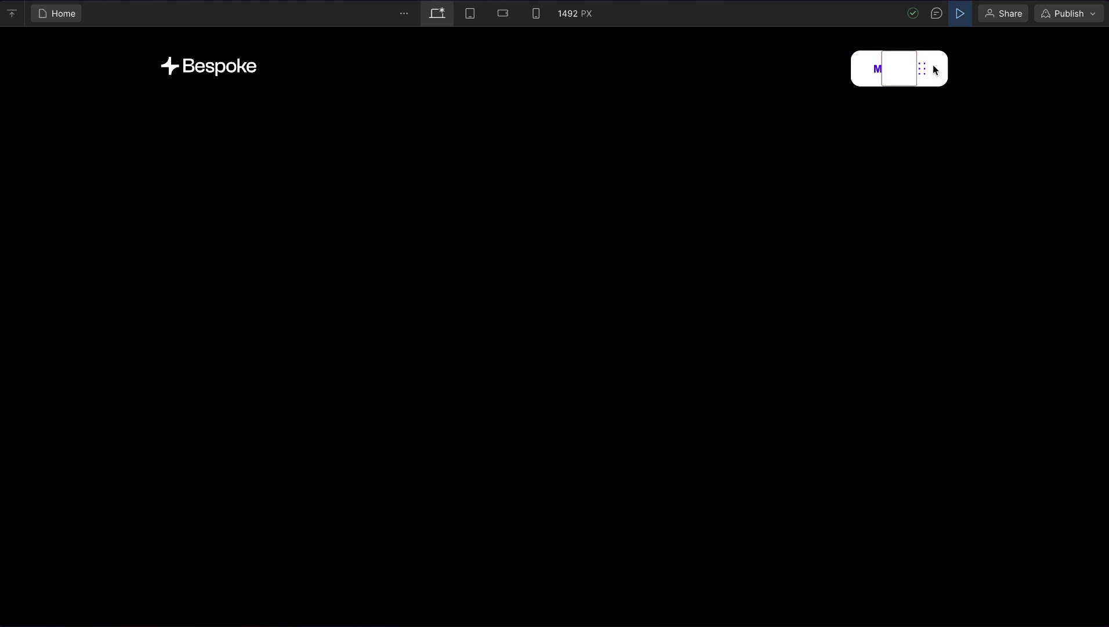
- Test the MENU toggle in preview by opening and closing the overlay several times
left_click(935, 69)
left_click(919, 70)
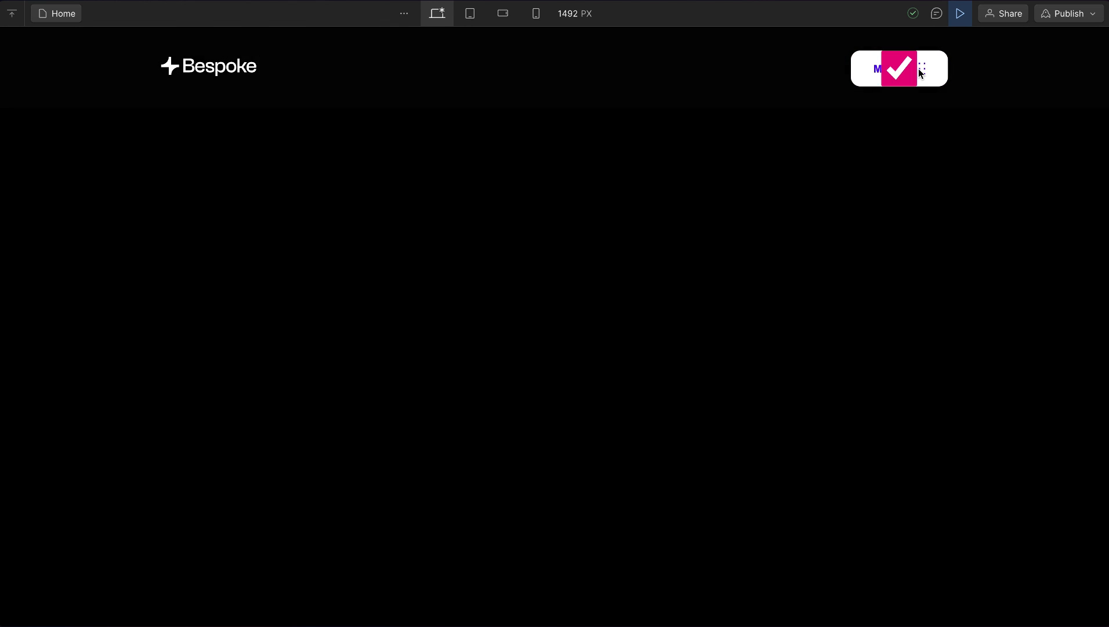
left_click(919, 70)
left_click(919, 70)
left_click(960, 16)
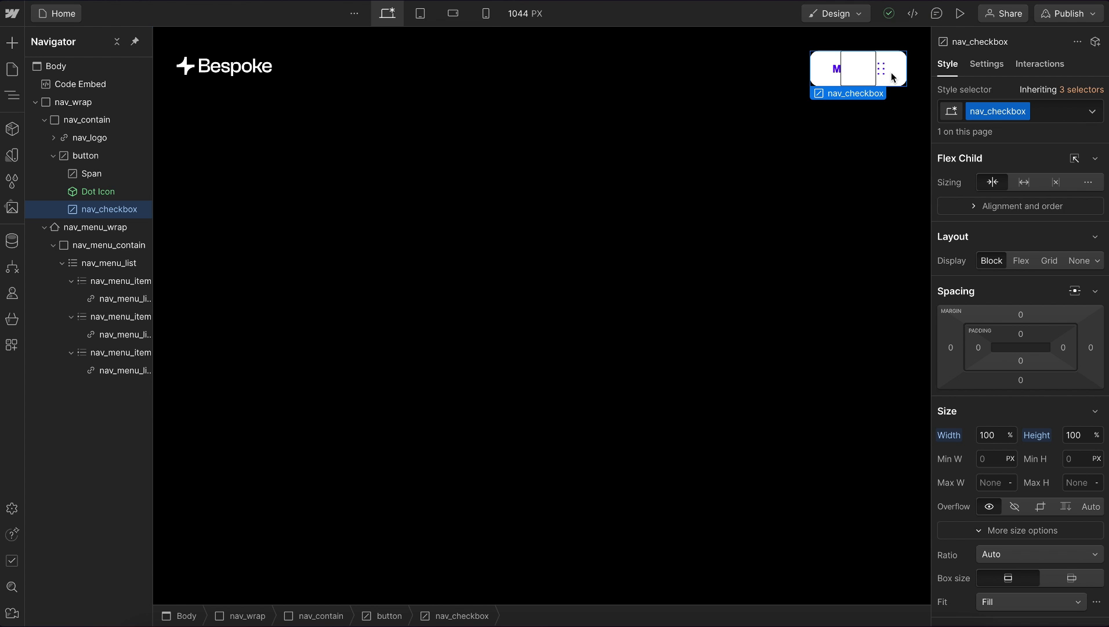
- Add the custom CSS property appearance: none to nav_checkbox
scroll(1021, 415, "down", 10)
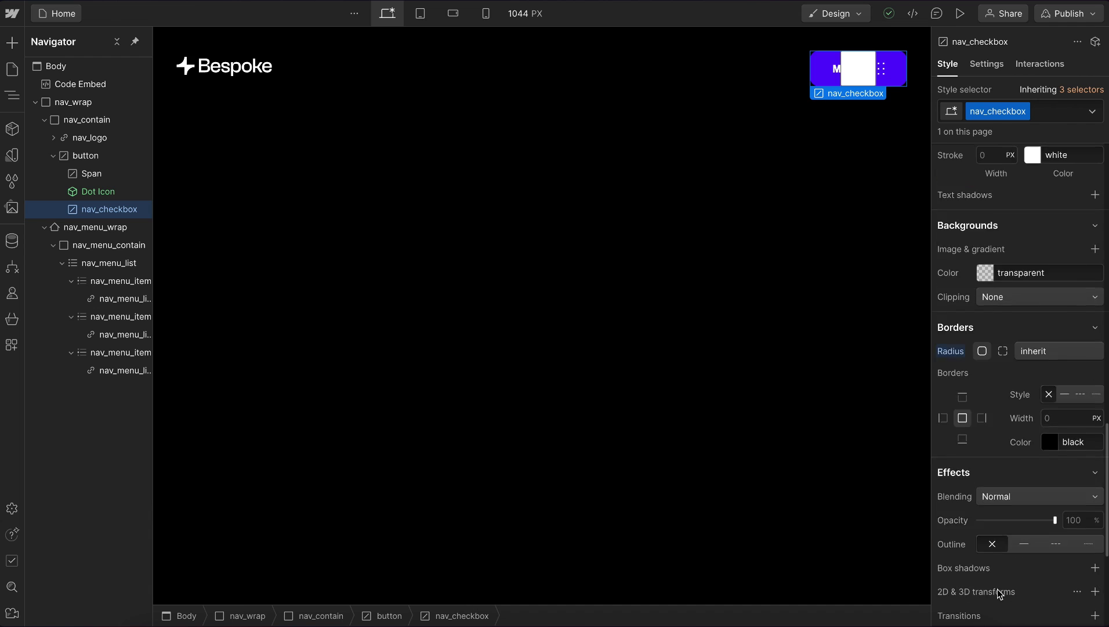
left_click(964, 532)
type("appea")
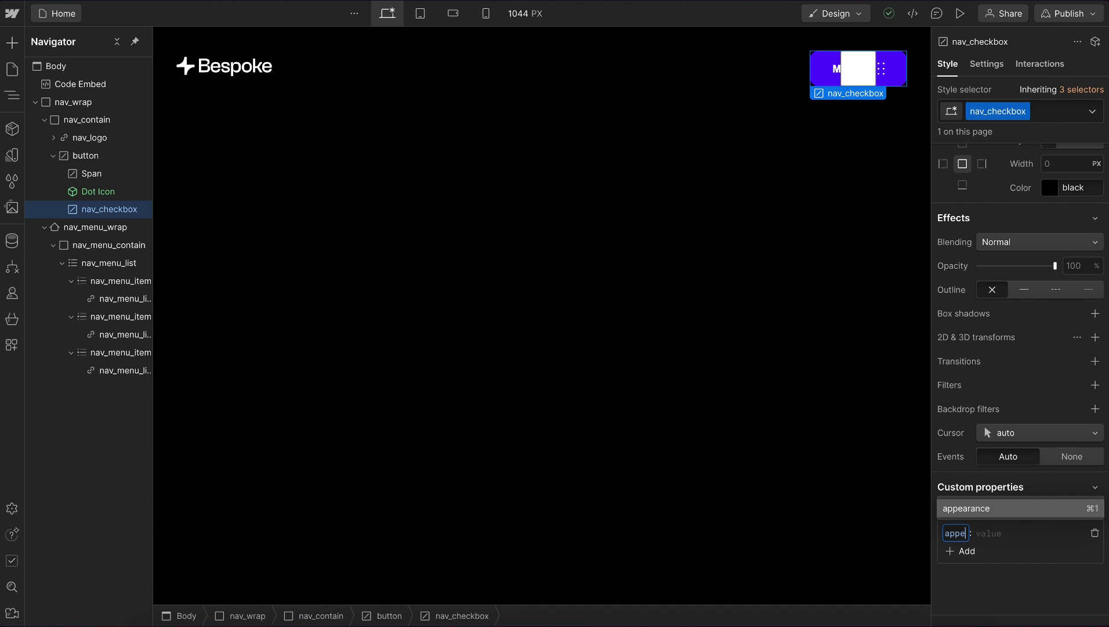
left_click(985, 508)
type("non")
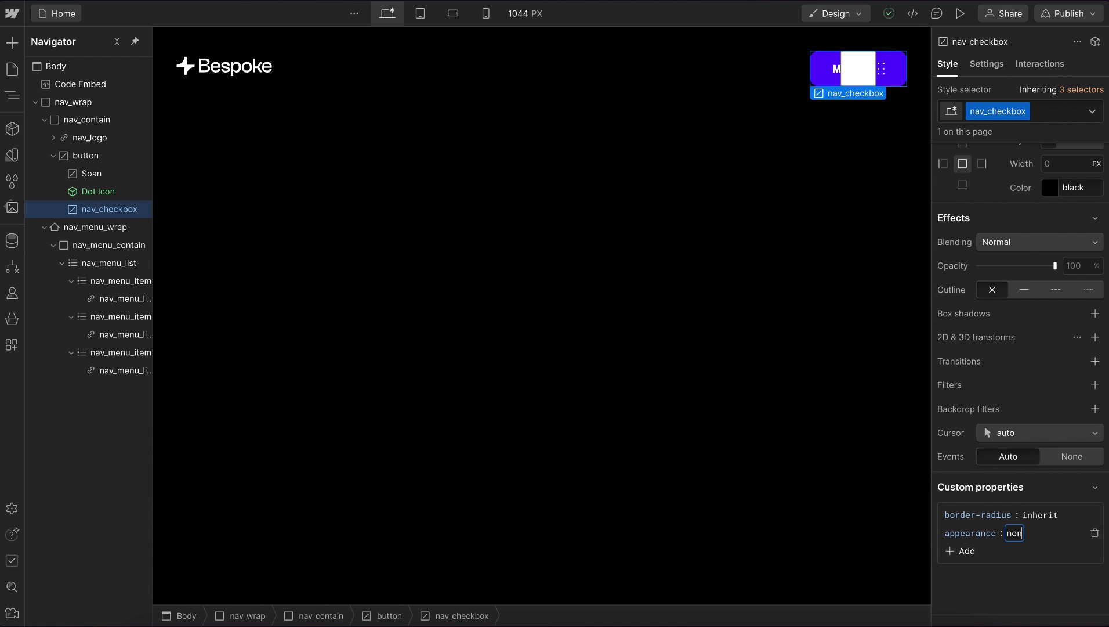
type("e")
key("Return")
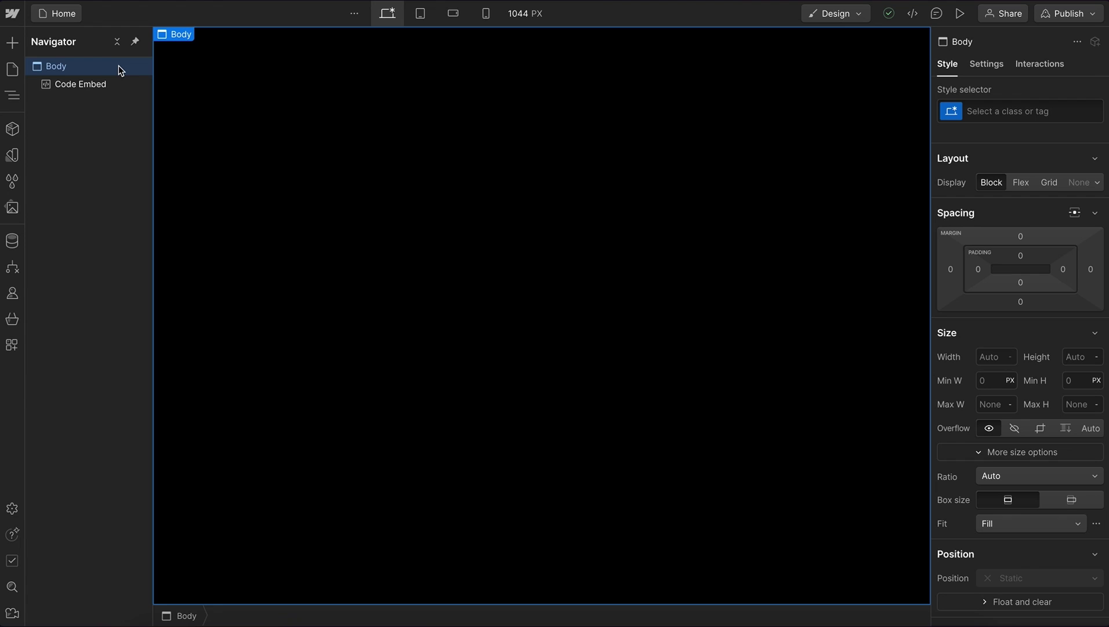
- Insert a Div Block classed nav_wrap and set its tag to Header
key("ctrl+k")
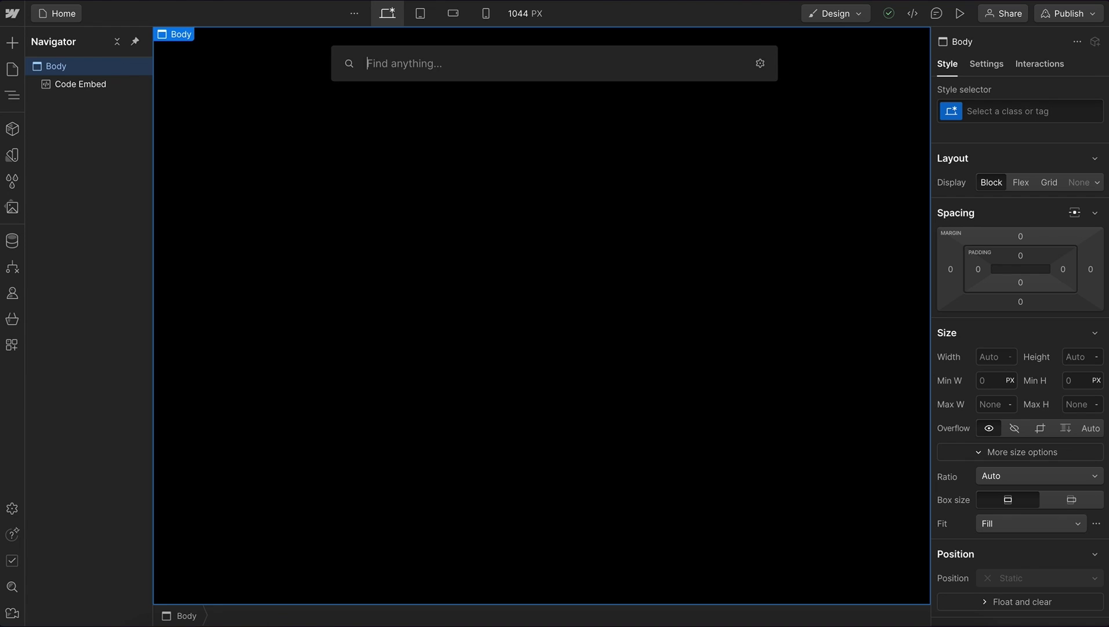
type("div")
key("Return")
key("ctrl+Return")
type("nav_wrap")
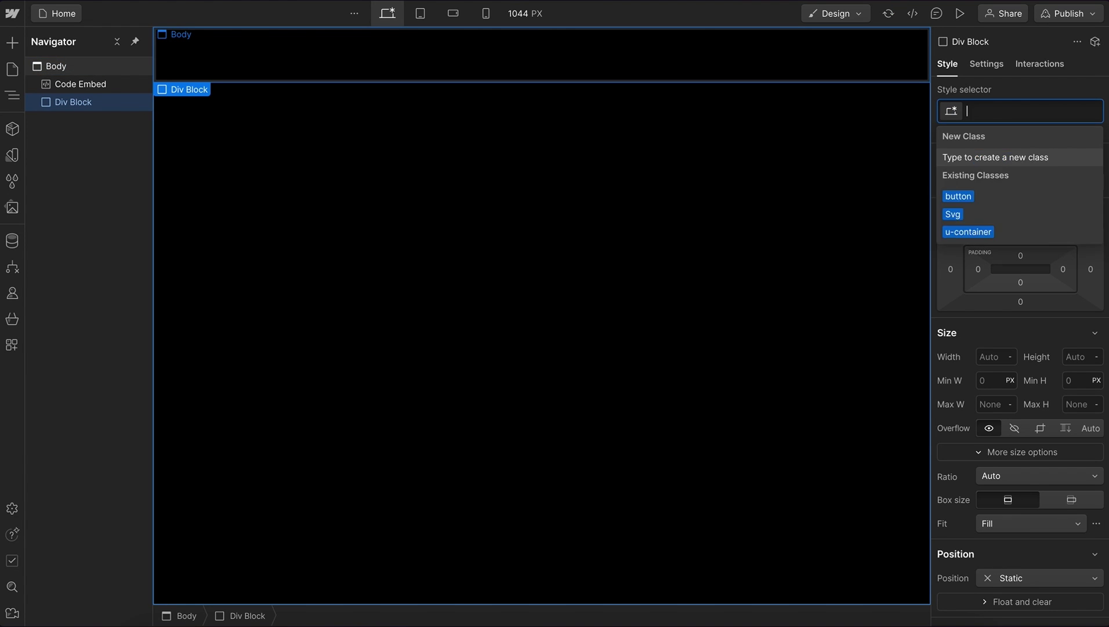
key("Return")
left_click(987, 64)
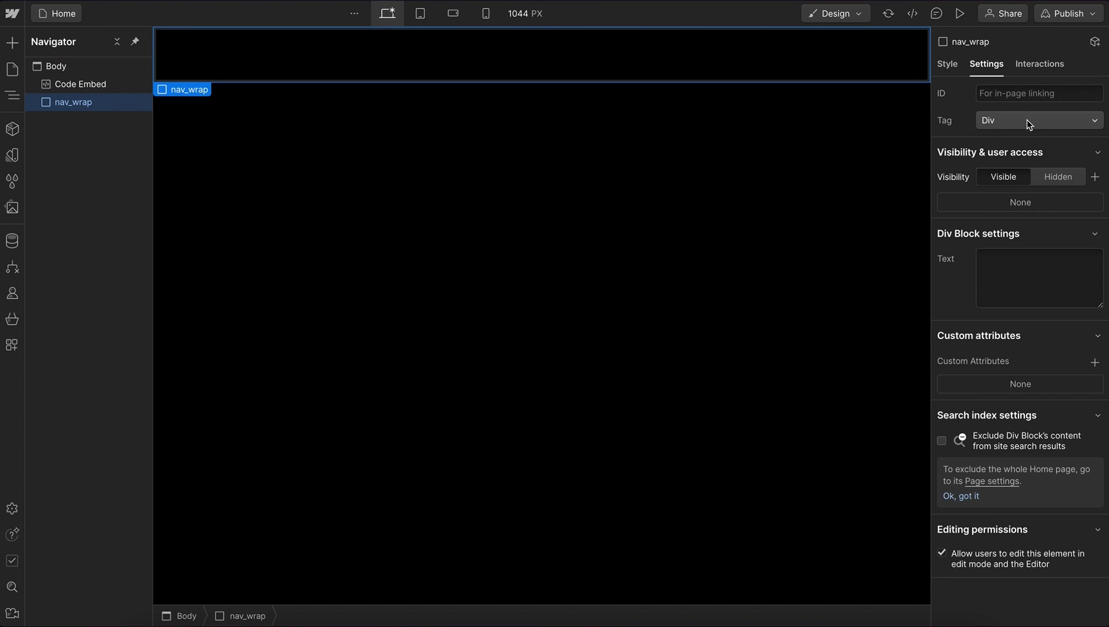
left_click(1027, 120)
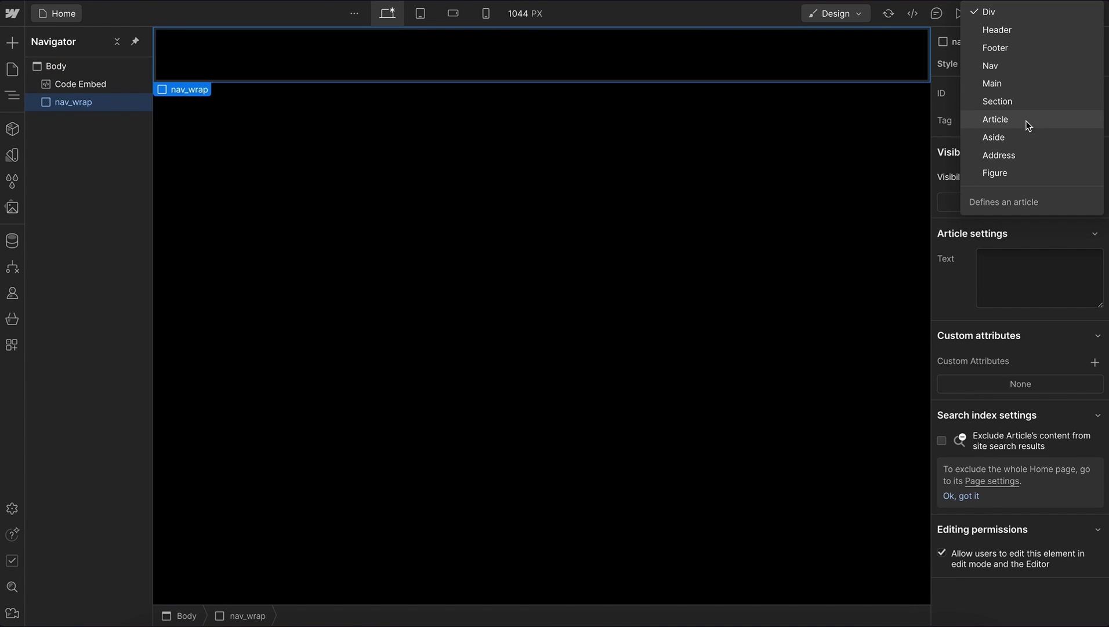
left_click(1024, 33)
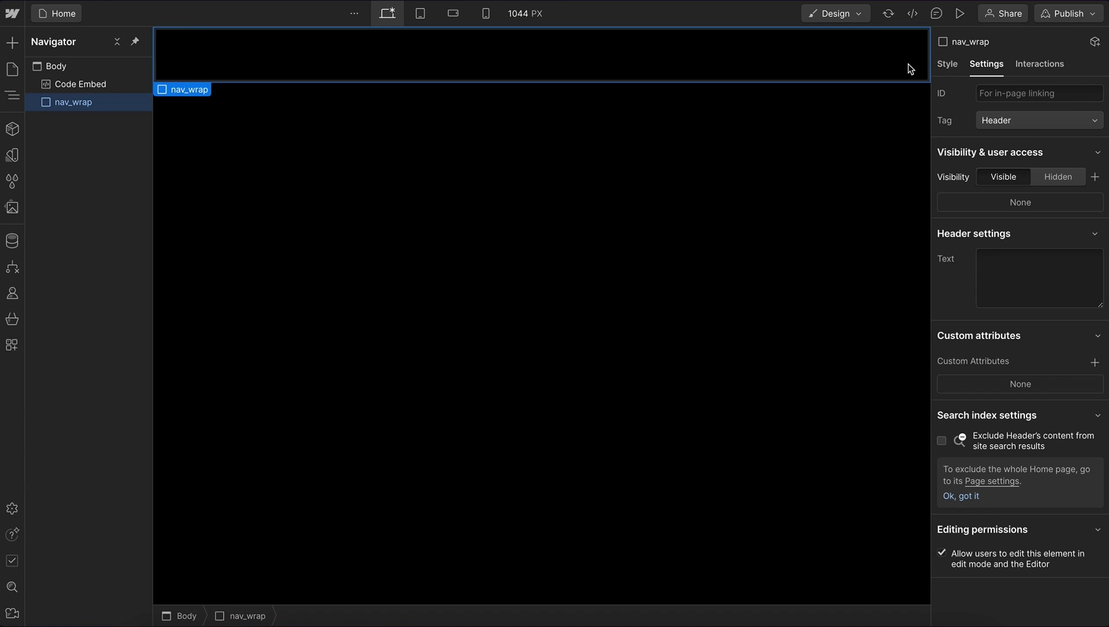
left_click(986, 121)
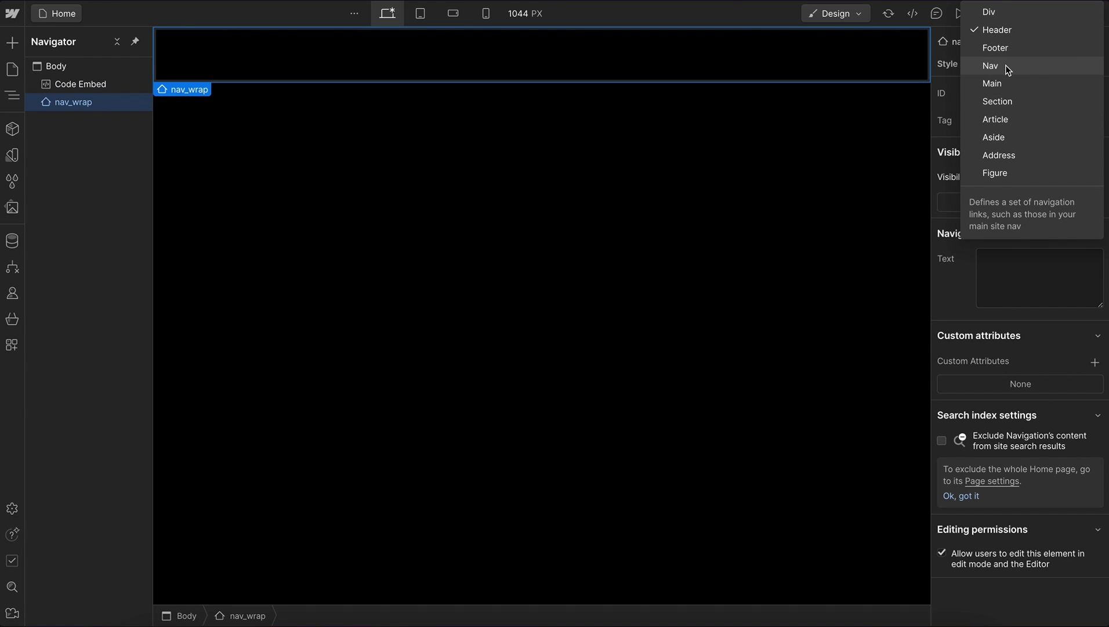
left_click(1015, 36)
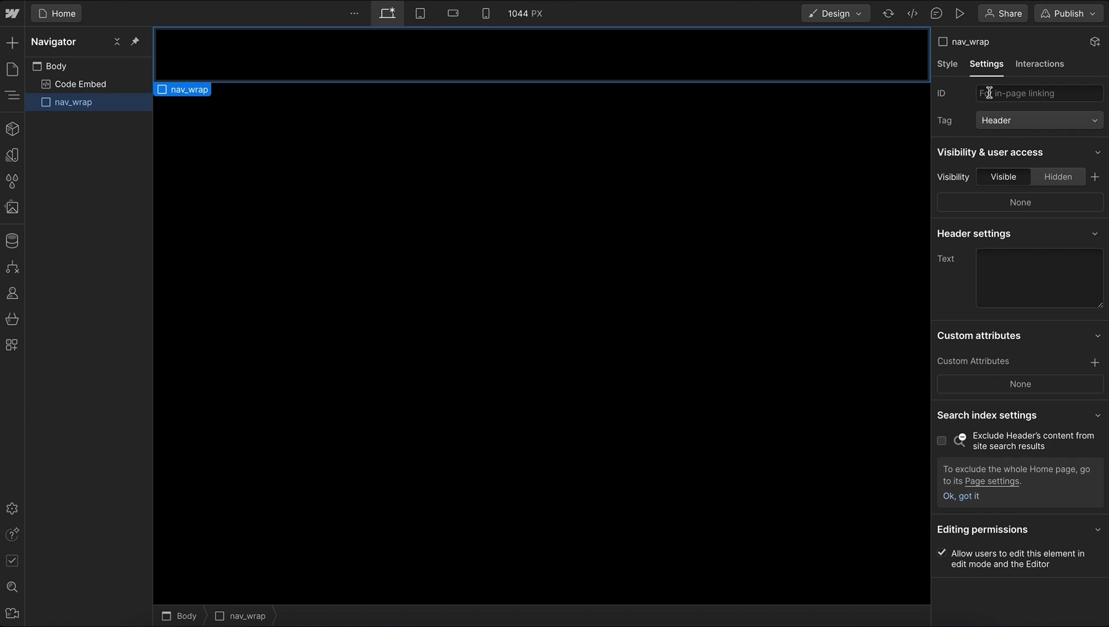
key("s")
- Insert a child Div Block inside nav_wrap with classes nav_contain and u-container
key("ctrl+e")
type("div")
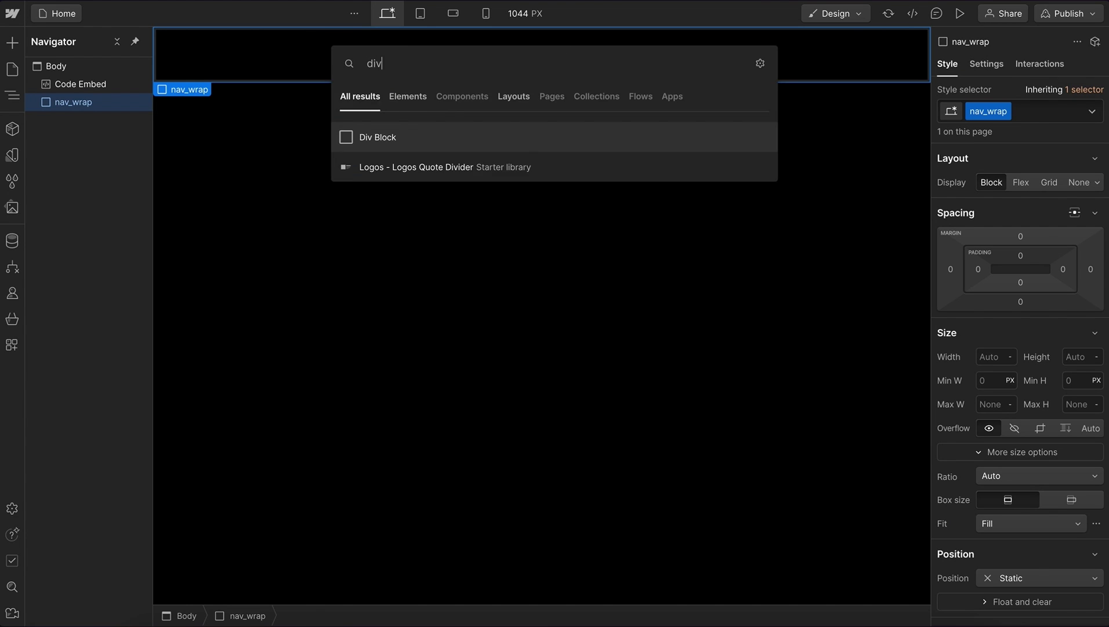
key("Return")
key("ctrl+Return")
type("nav_contain")
key("Return")
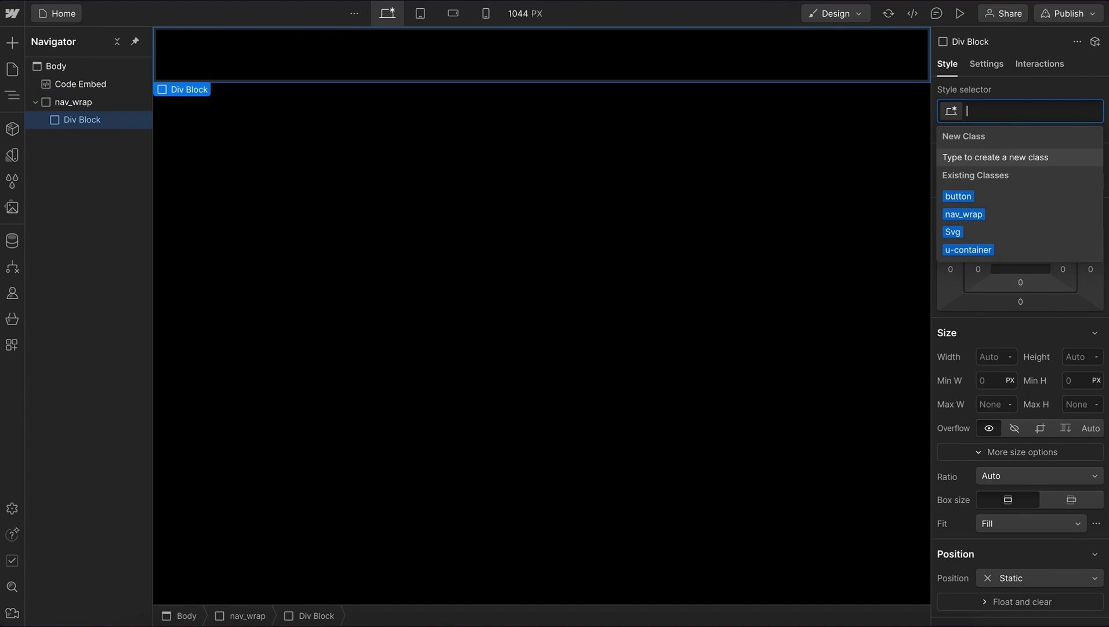
type("u-")
key("Down")
key("Return")
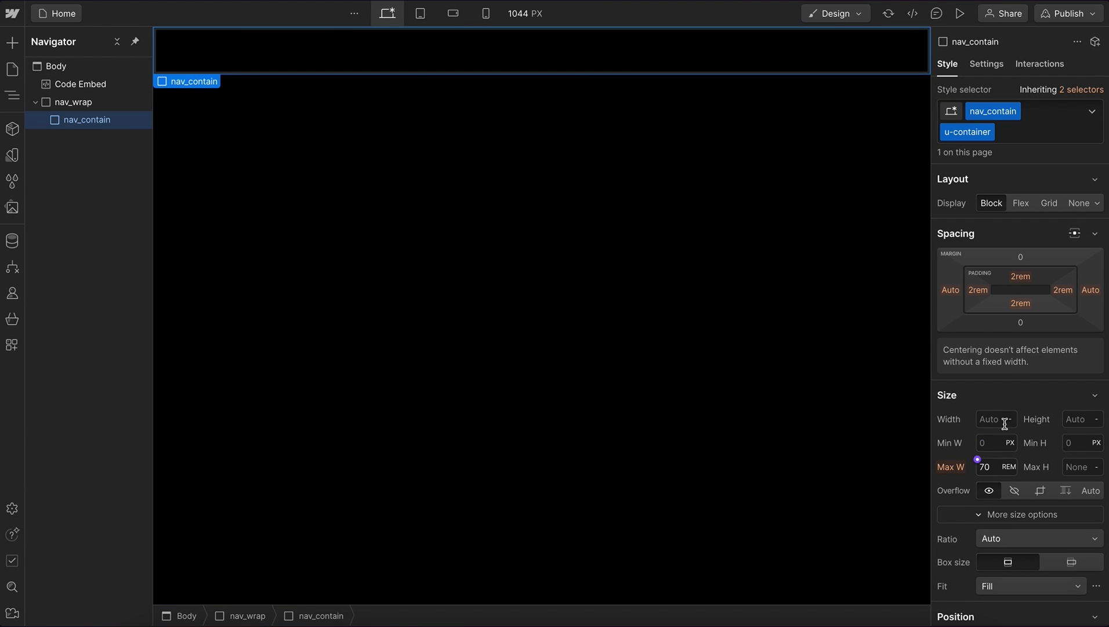
key("ctrl+e")
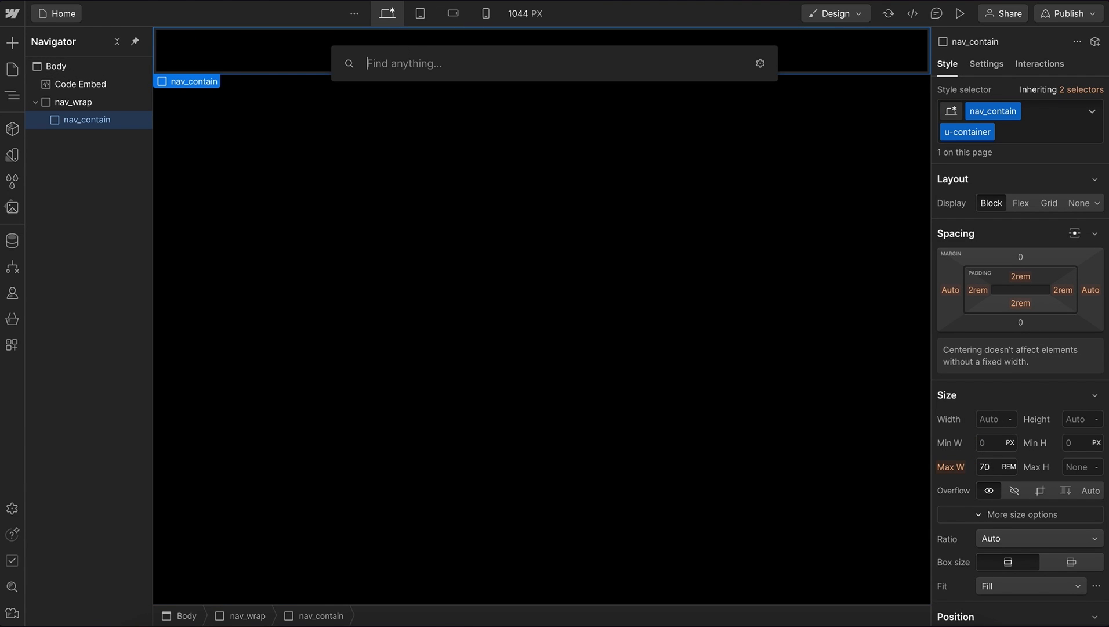
- Insert a Link Block classed nav_logo with attribute aria-label 'Go to homepage'
type("link")
key("Return")
key("ctrl+Return")
type("nav_lo")
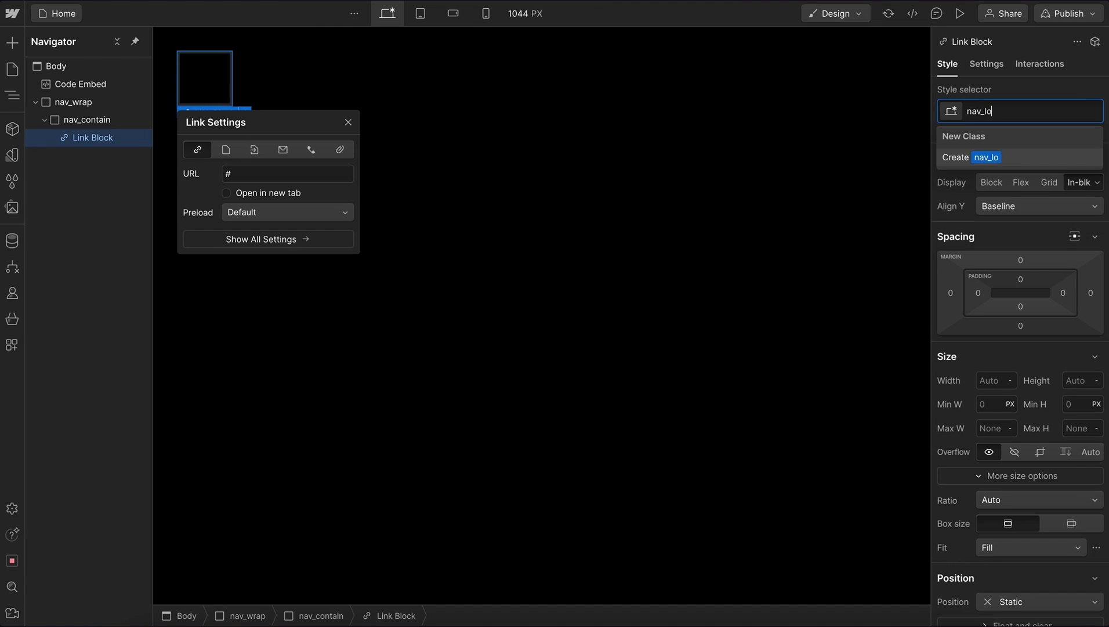
type("go")
key("Return")
left_click(1002, 69)
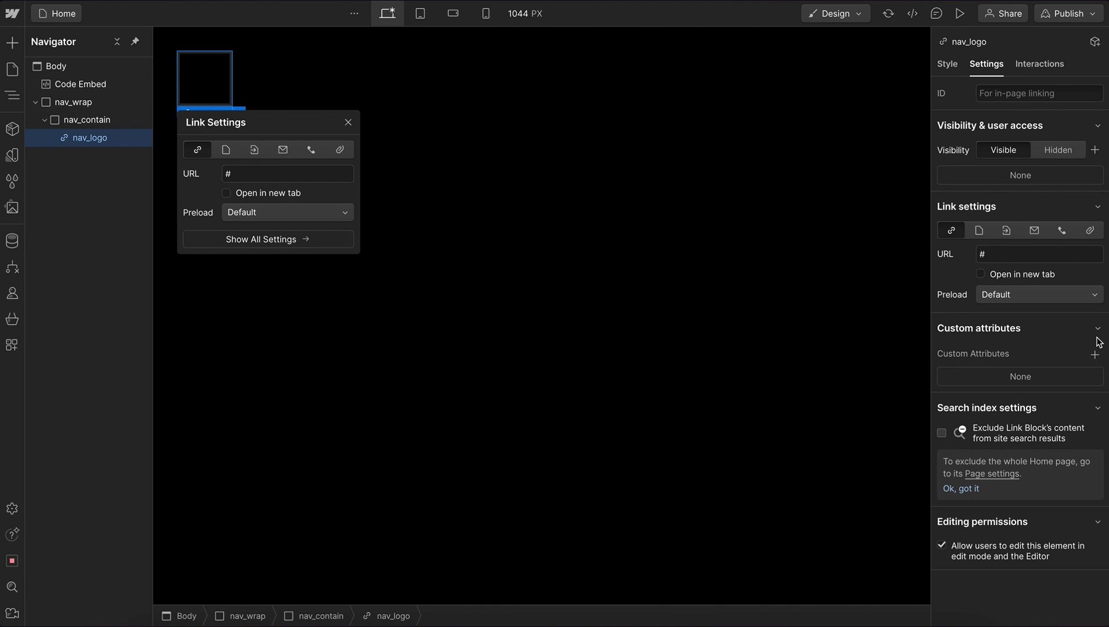
left_click(1095, 354)
type("aria-")
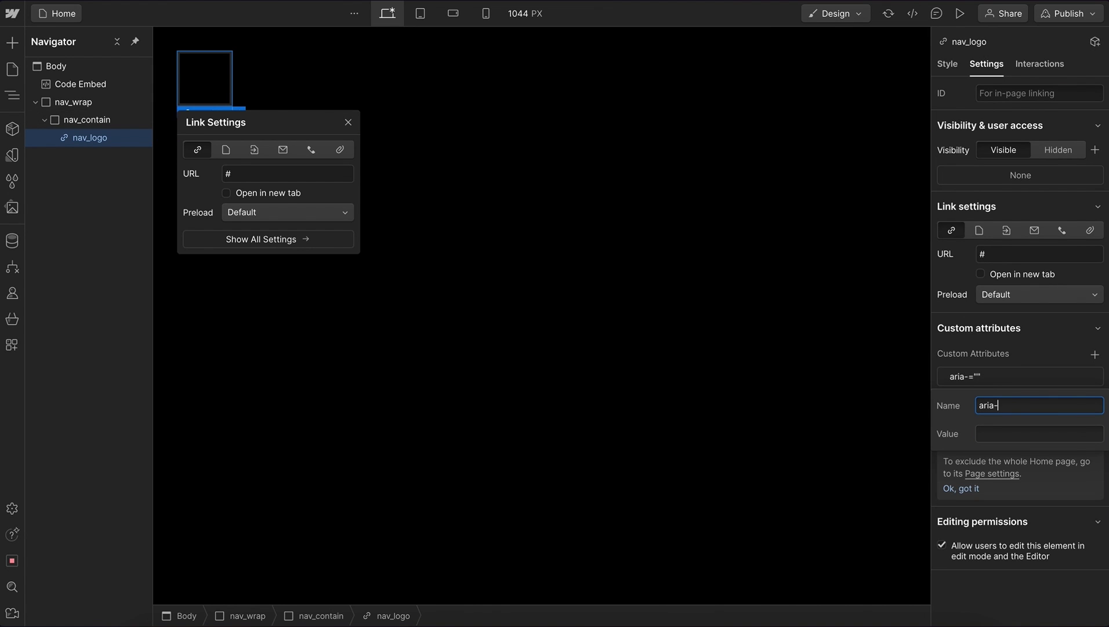
type("label")
key("Tab")
type("Go")
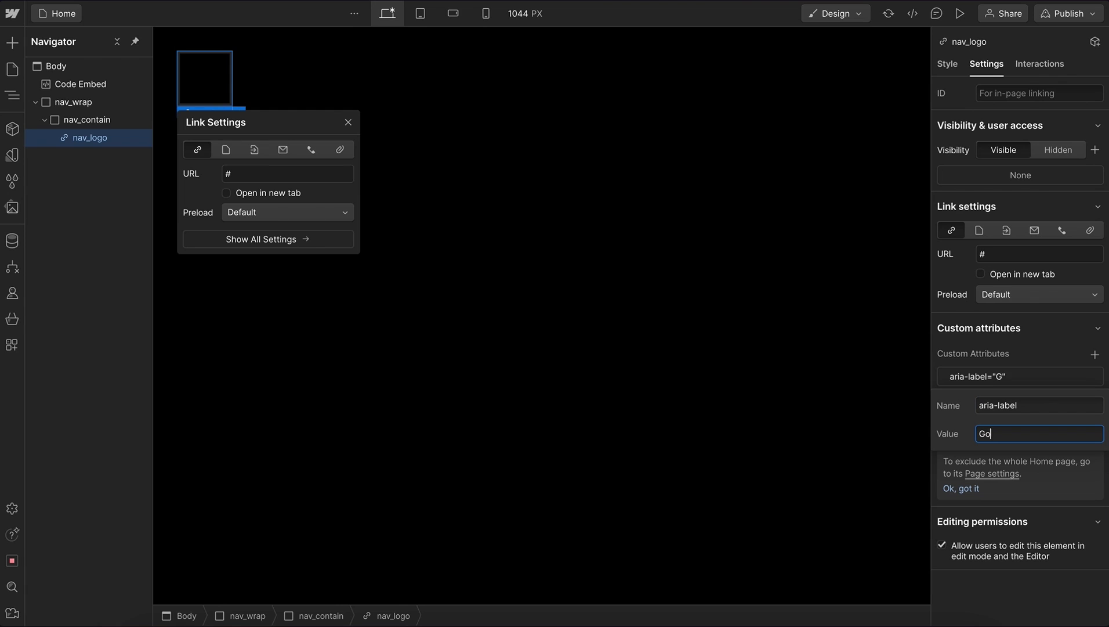
type(" to homepage")
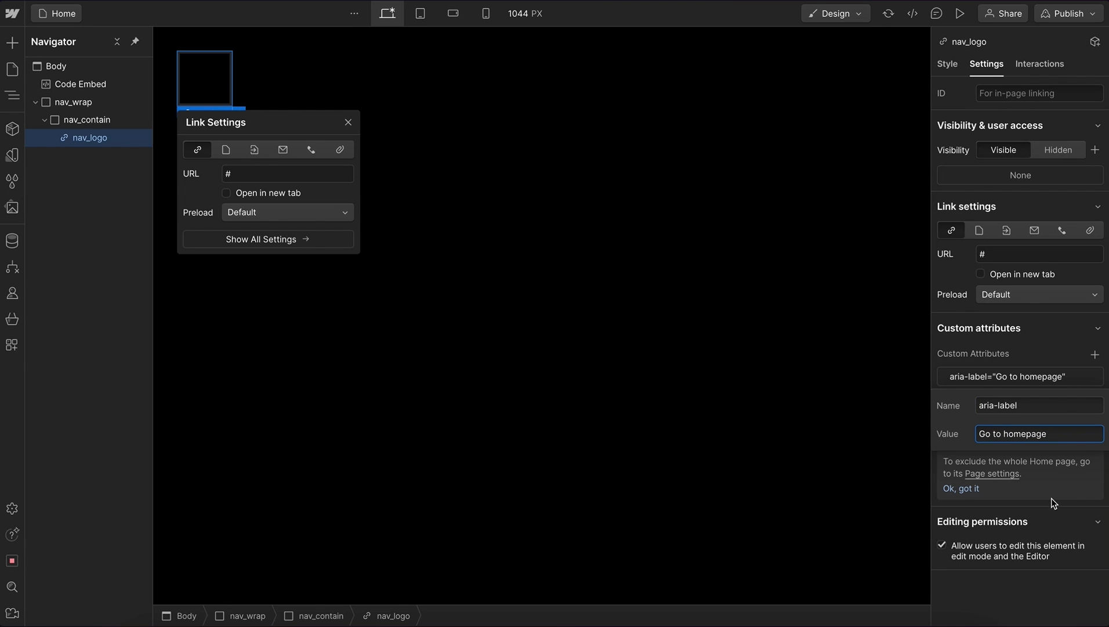
key("Return")
left_click(945, 64)
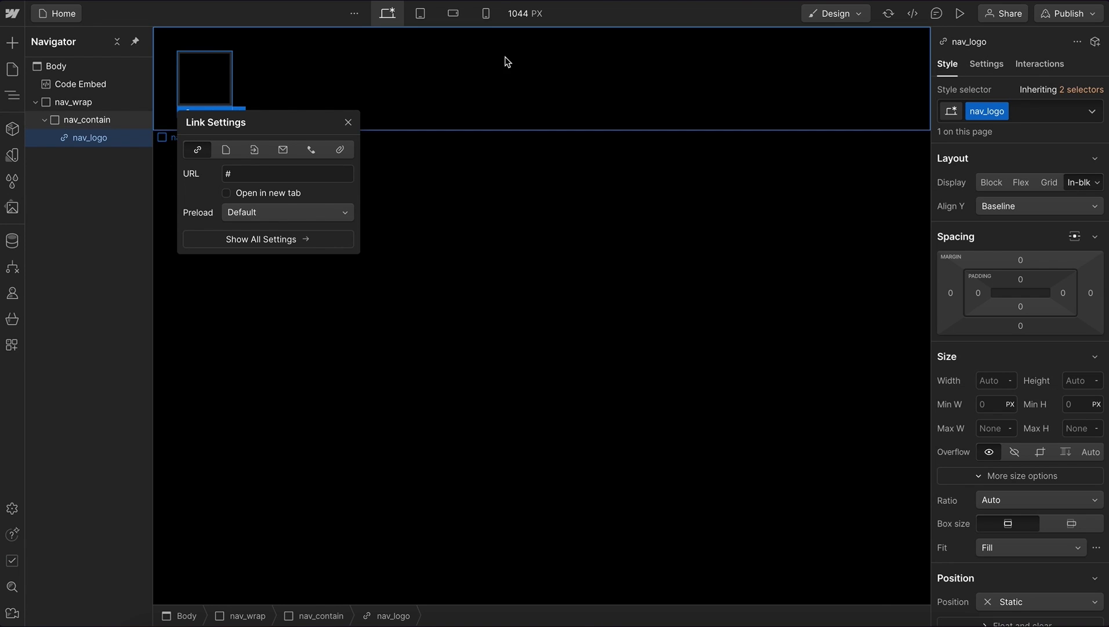
- Place the Logo component inside nav_logo and set nav_logo's width to 8rem
key("ctrl+k")
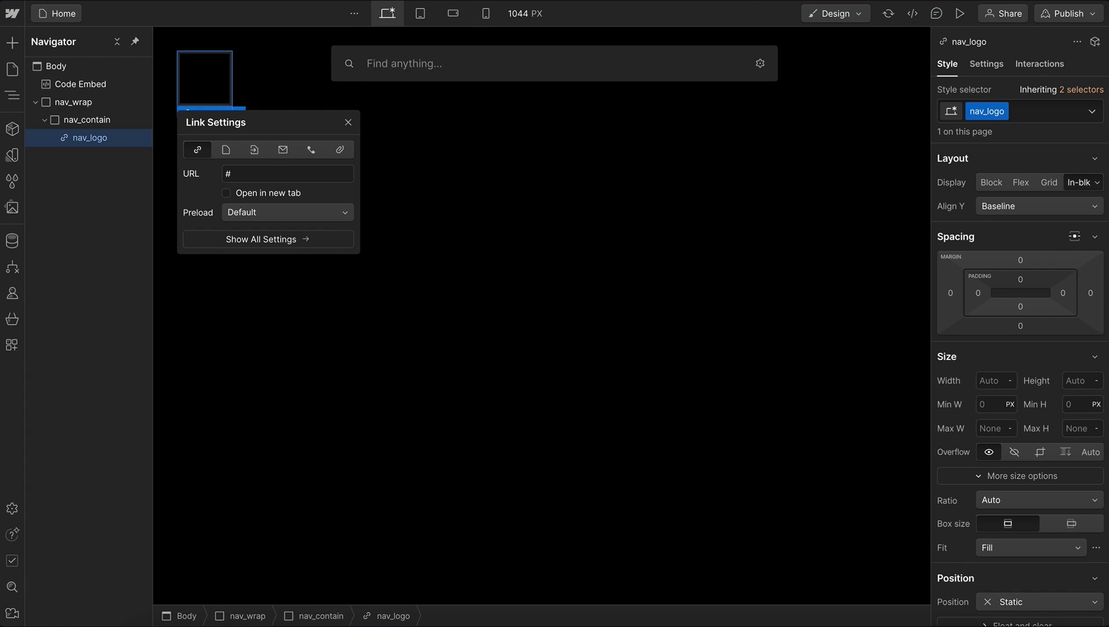
type("logo")
left_click(384, 290)
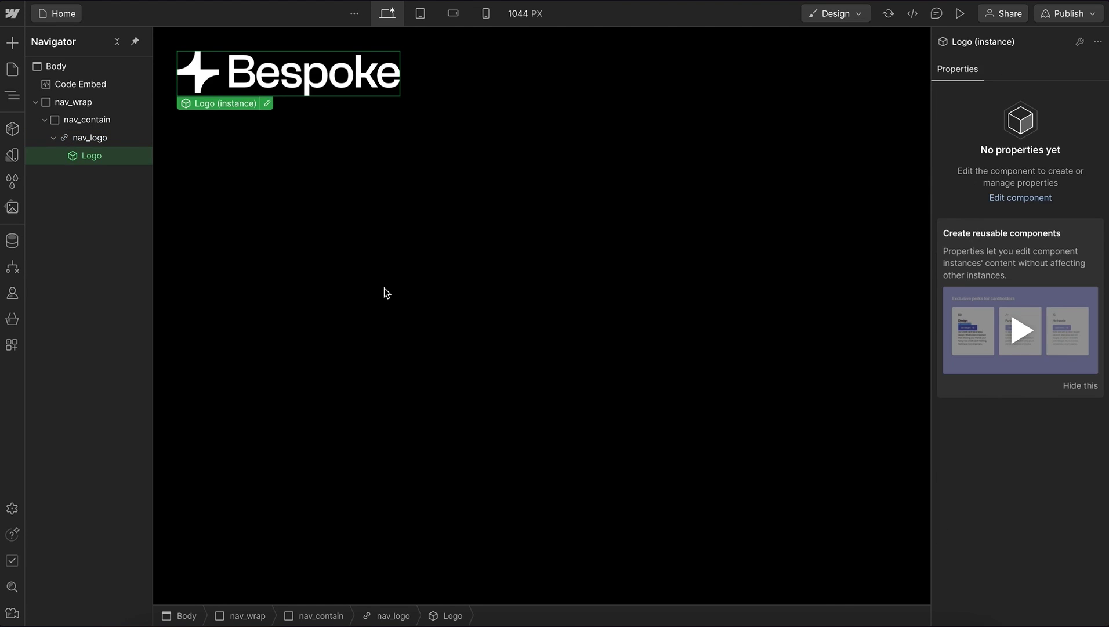
key("Up")
left_click(1004, 378)
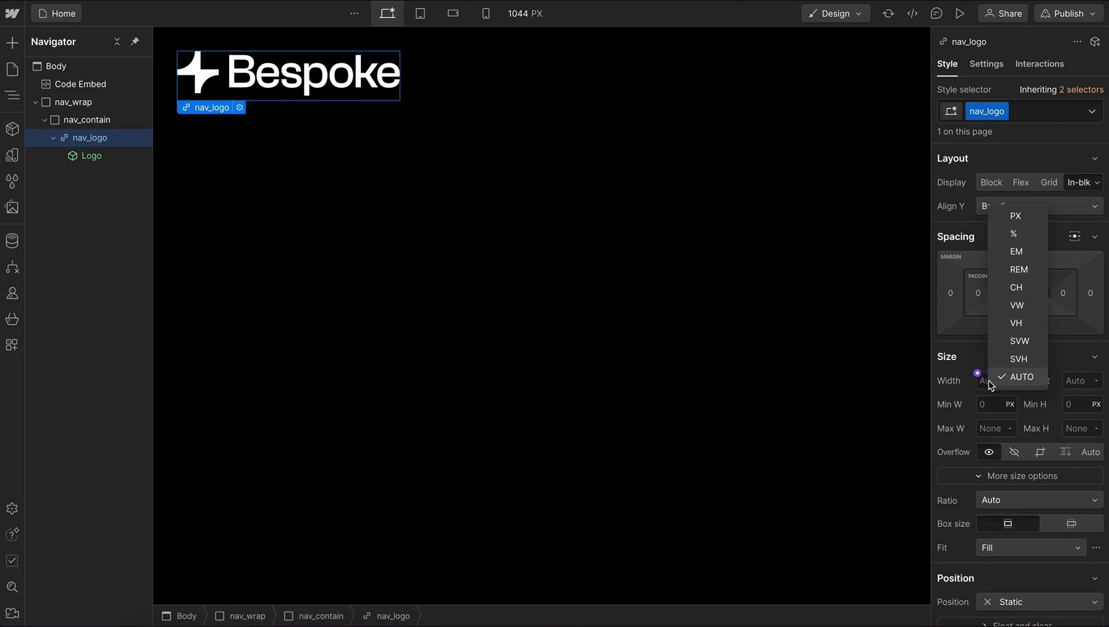
left_click(988, 379)
left_click(991, 379)
left_click(995, 377)
type("8rem")
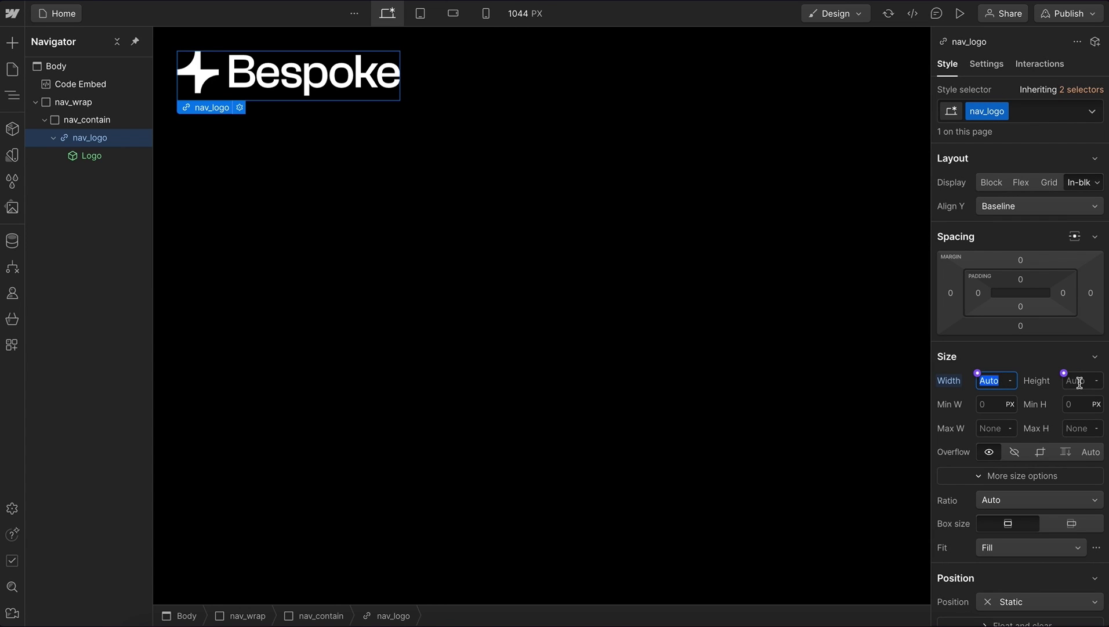
key("Return")
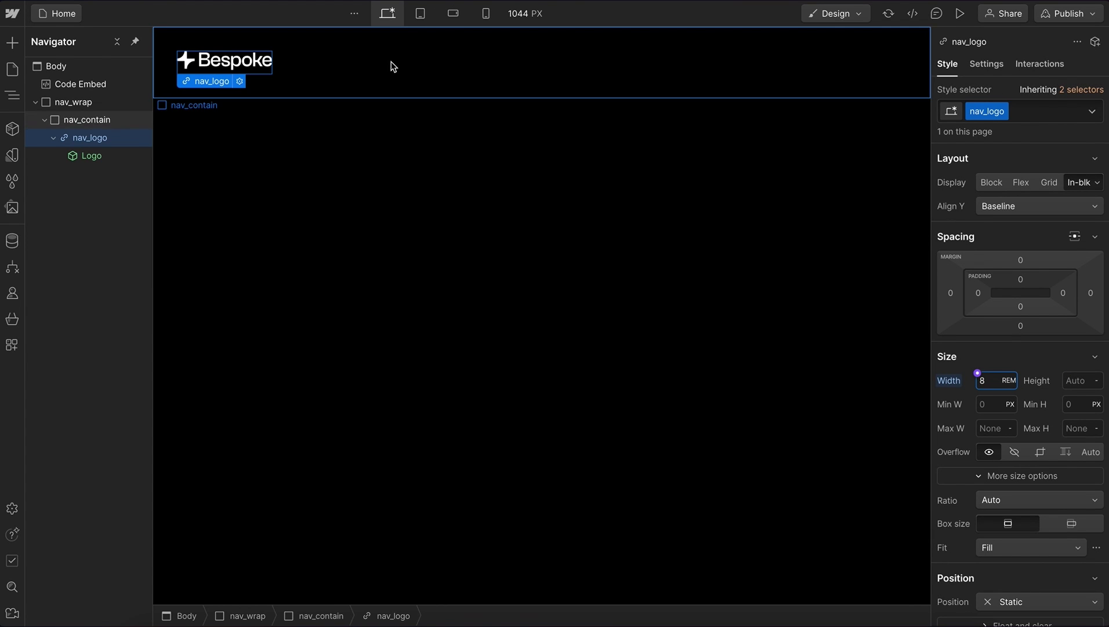
left_click(390, 66)
left_click(52, 139)
- Insert a Custom Element into nav_contain and apply the existing button class
key("ctrl+e")
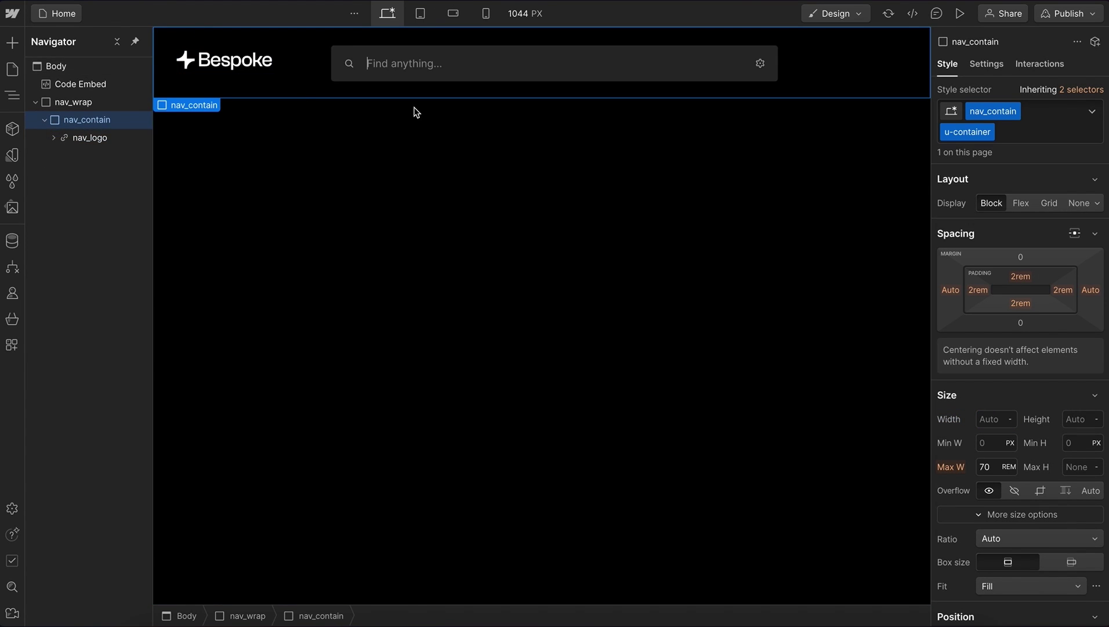
type("cus")
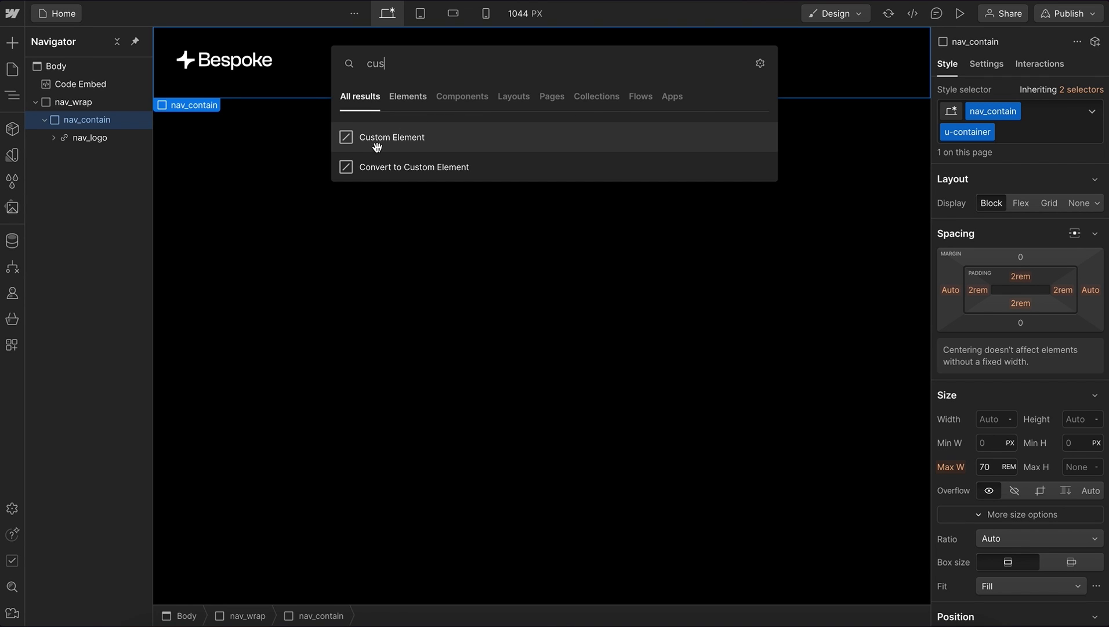
left_click(377, 139)
left_click(990, 109)
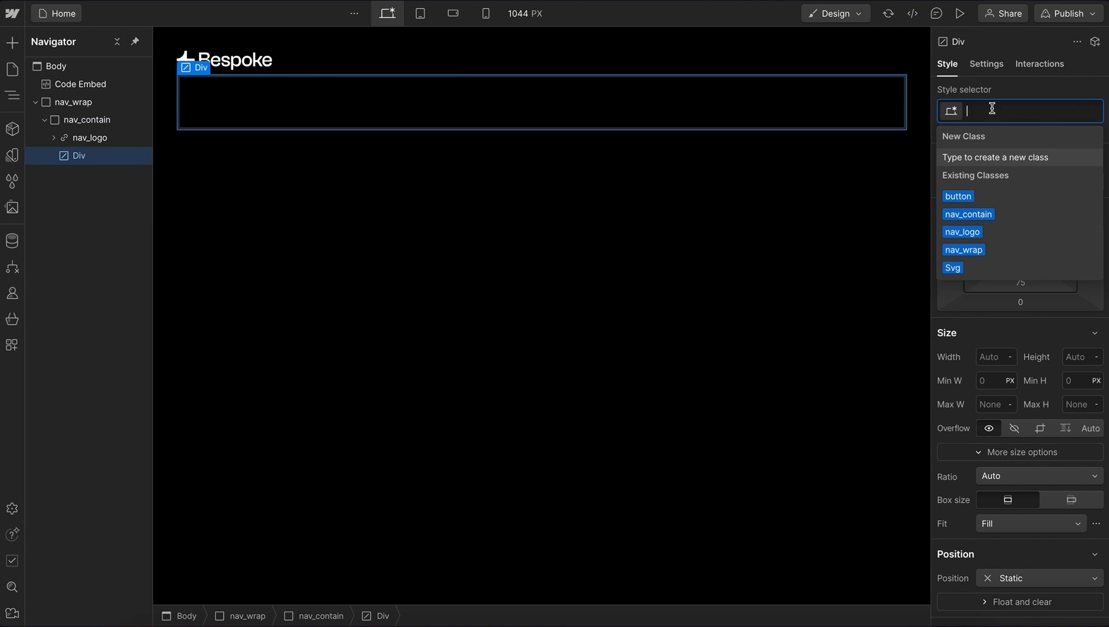
type("butt")
left_click(963, 197)
- Set nav_contain to Flex with Y Center, X Space between and 1rem gap
left_click(86, 123)
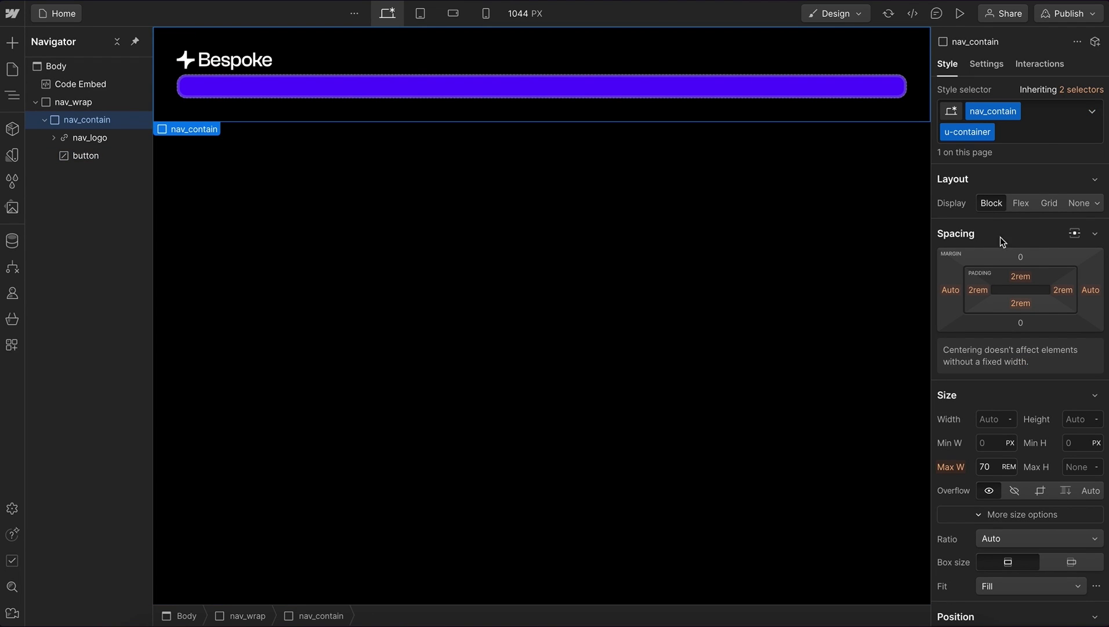
left_click(1017, 204)
left_click(984, 264)
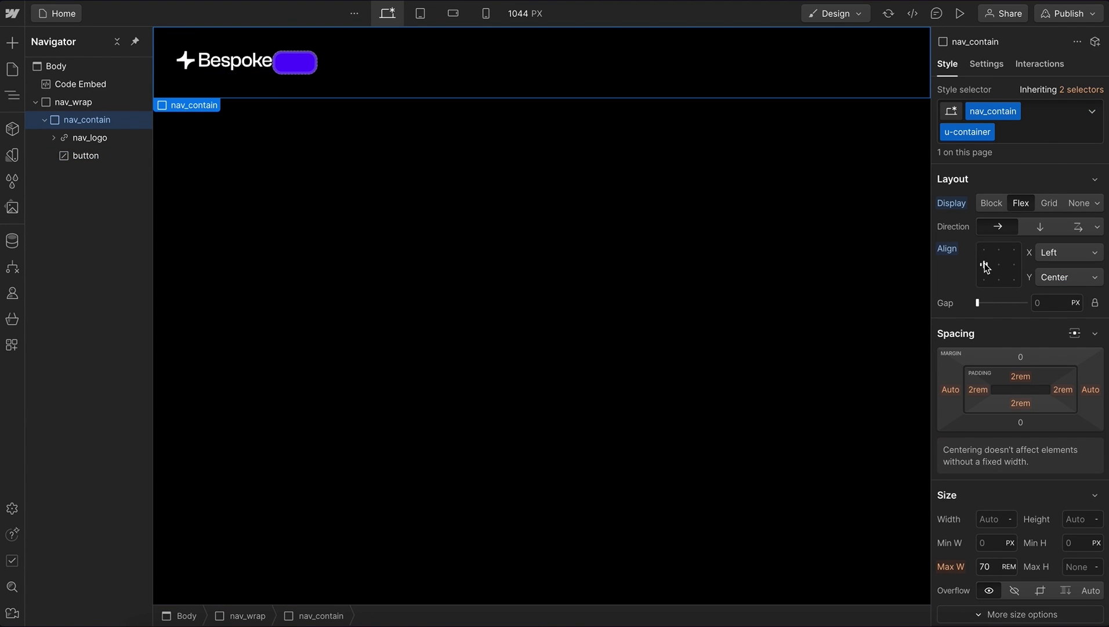
double_click(985, 266)
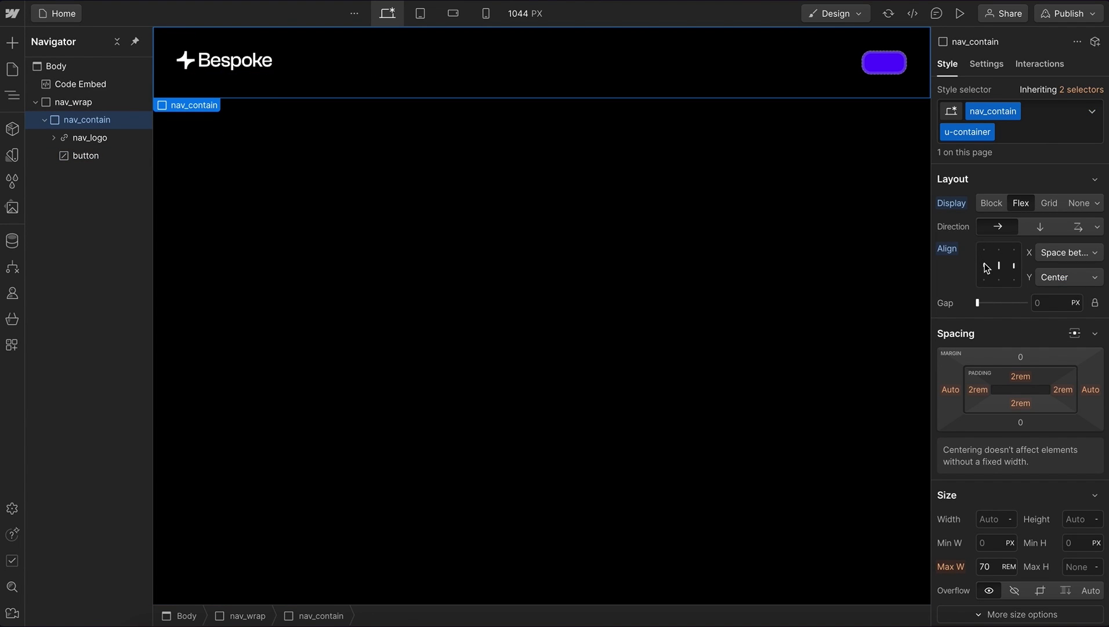
left_click(1057, 305)
type("1rem")
key("Return")
- Add a Custom Element inside the button with the text Menu
left_click(883, 62)
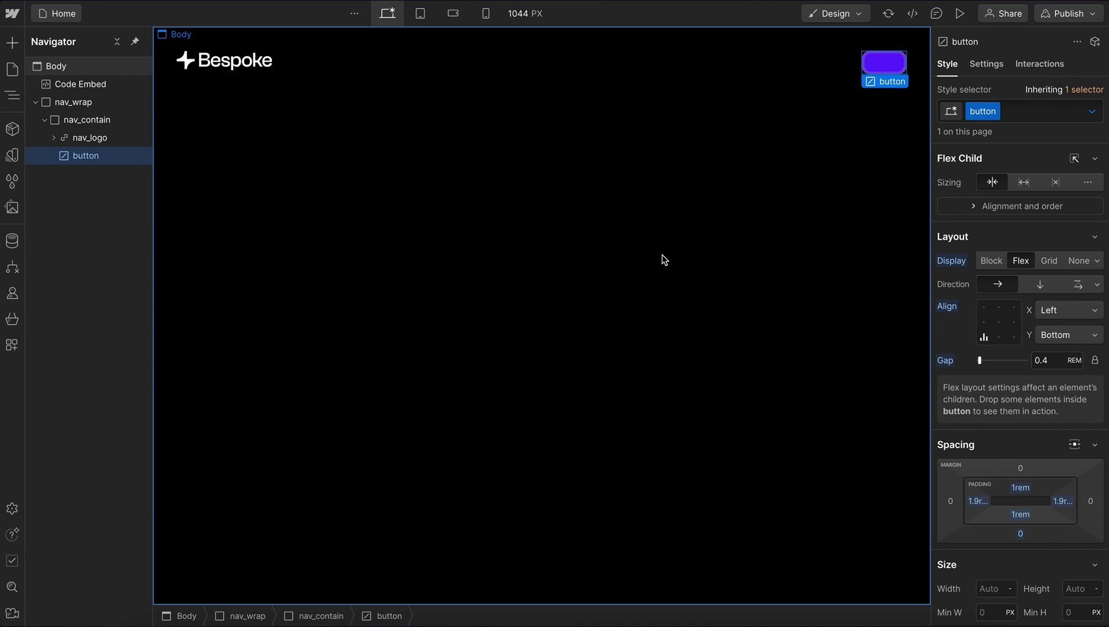
key("ctrl+k")
type("cus")
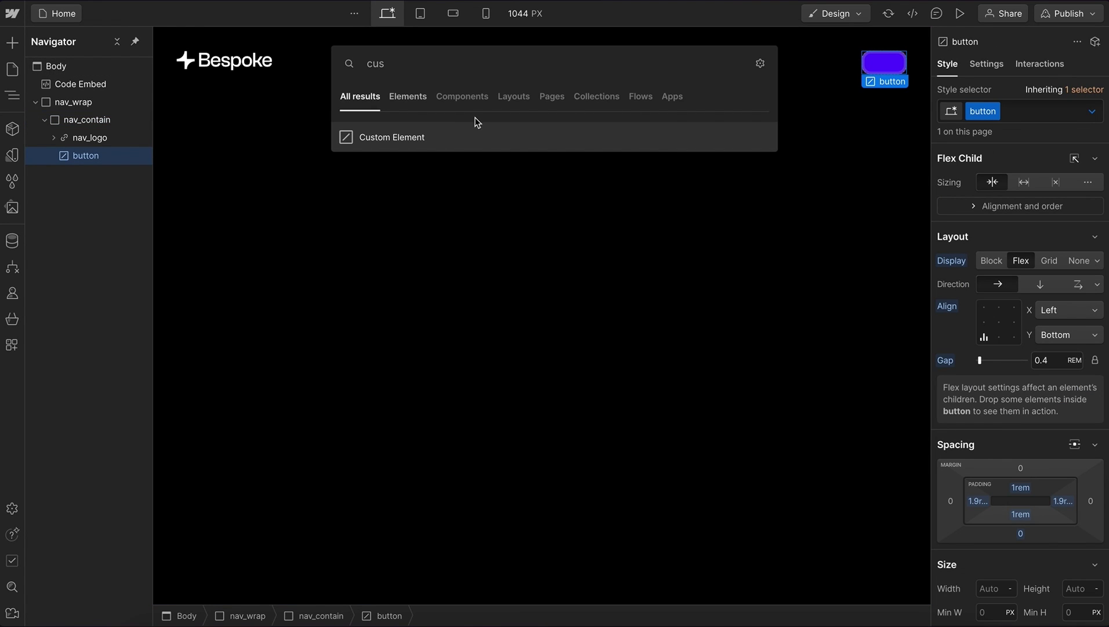
left_click(459, 133)
left_click(985, 65)
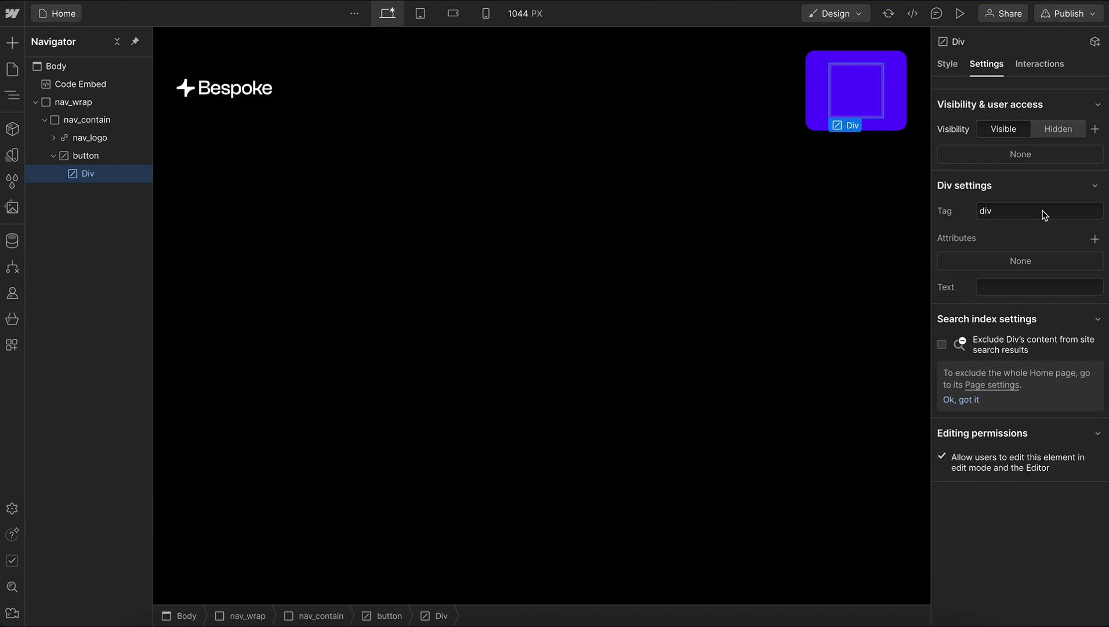
left_click(1043, 286)
type("Menu")
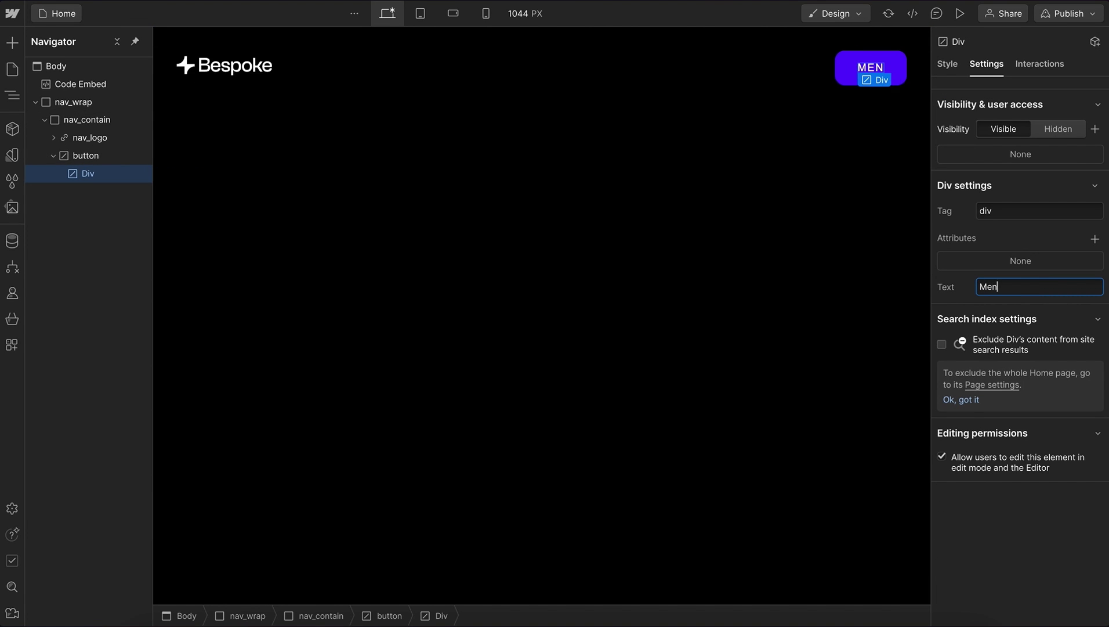
left_click(97, 157)
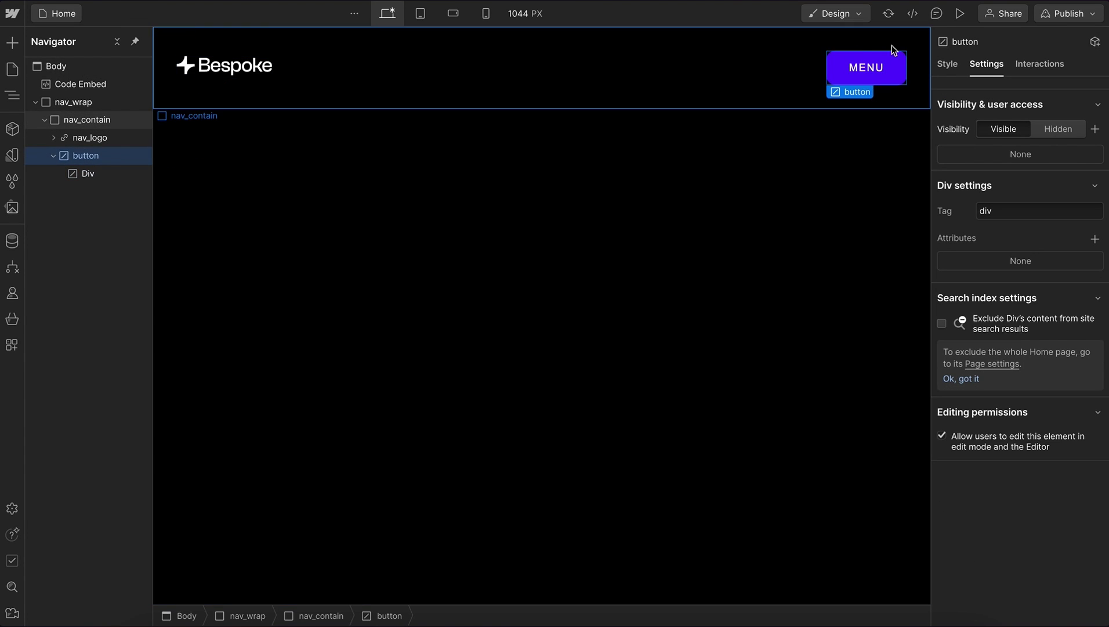
- Insert the Dot Icon component into the button after the Menu text
key("s")
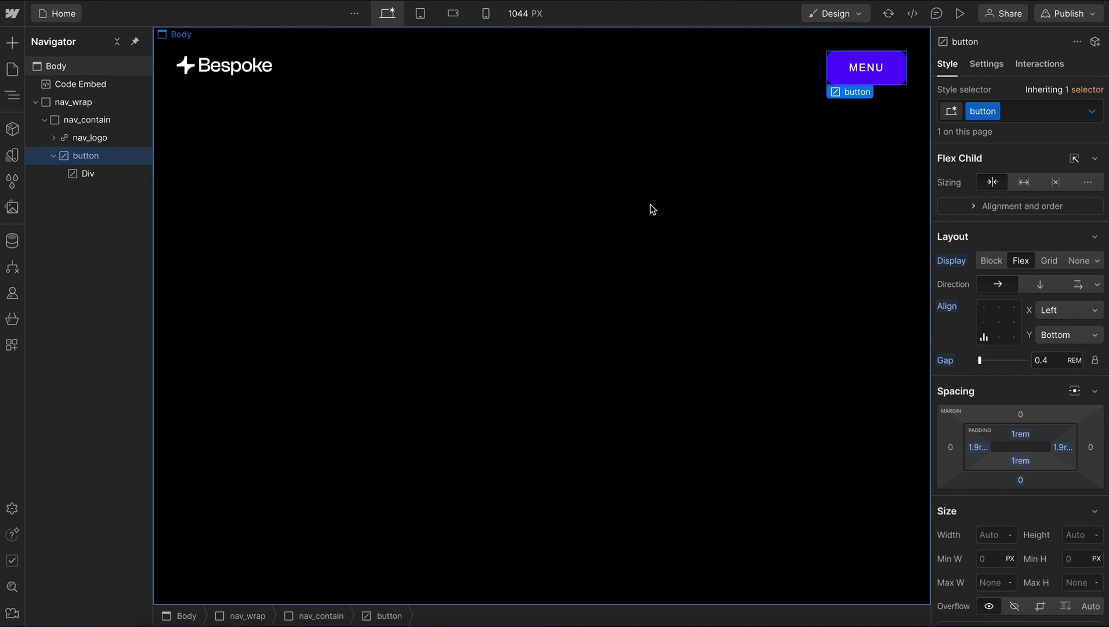
key("ctrl+k")
type("icon")
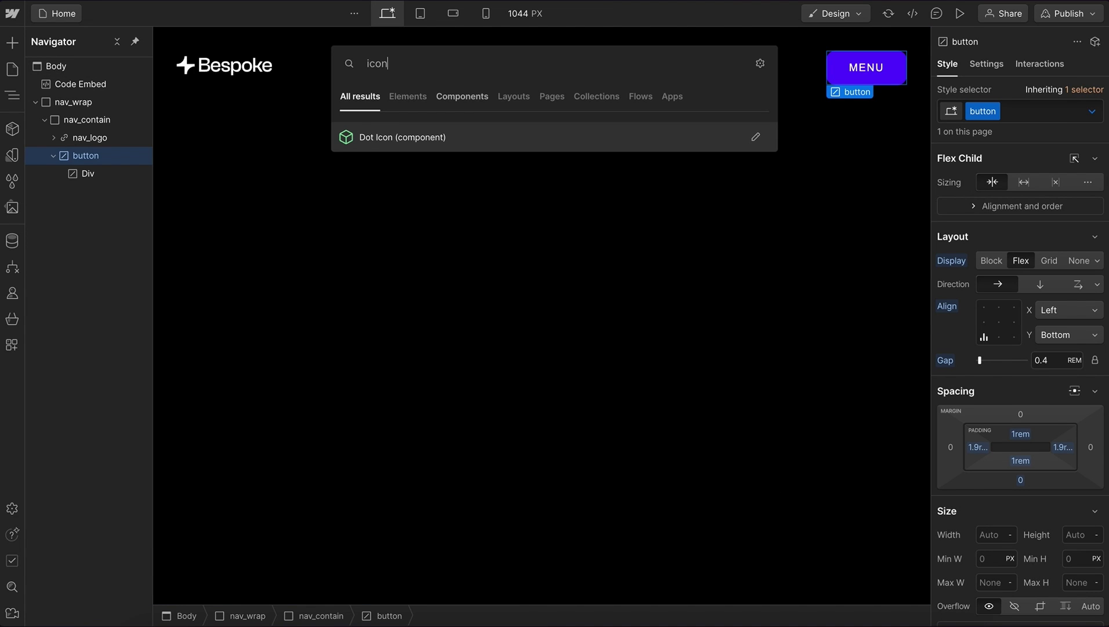
left_click(403, 137)
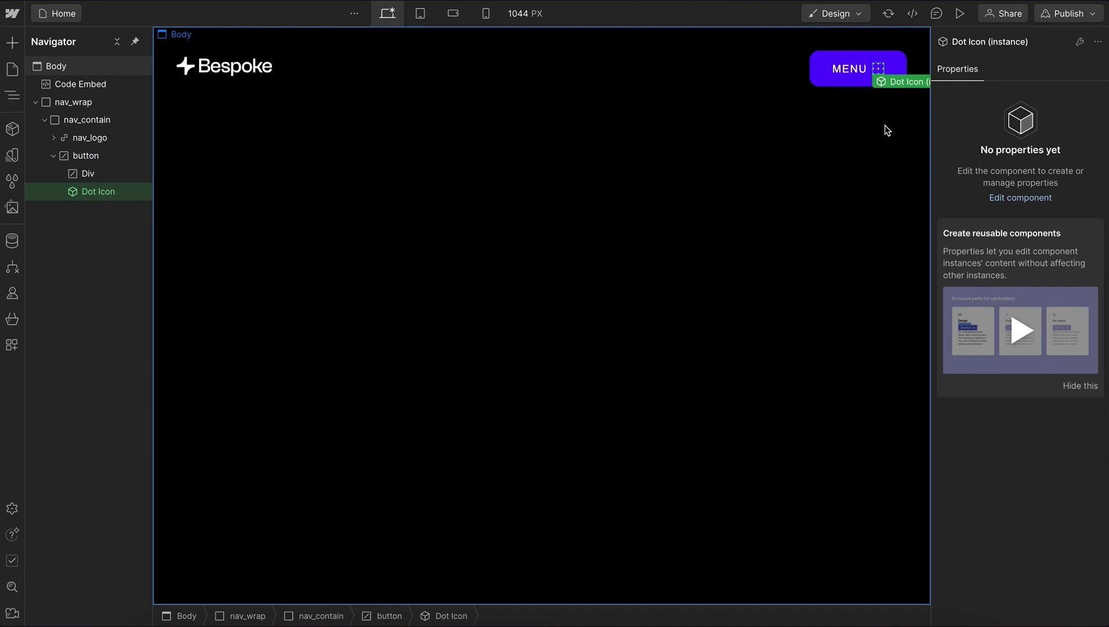
left_click(895, 65)
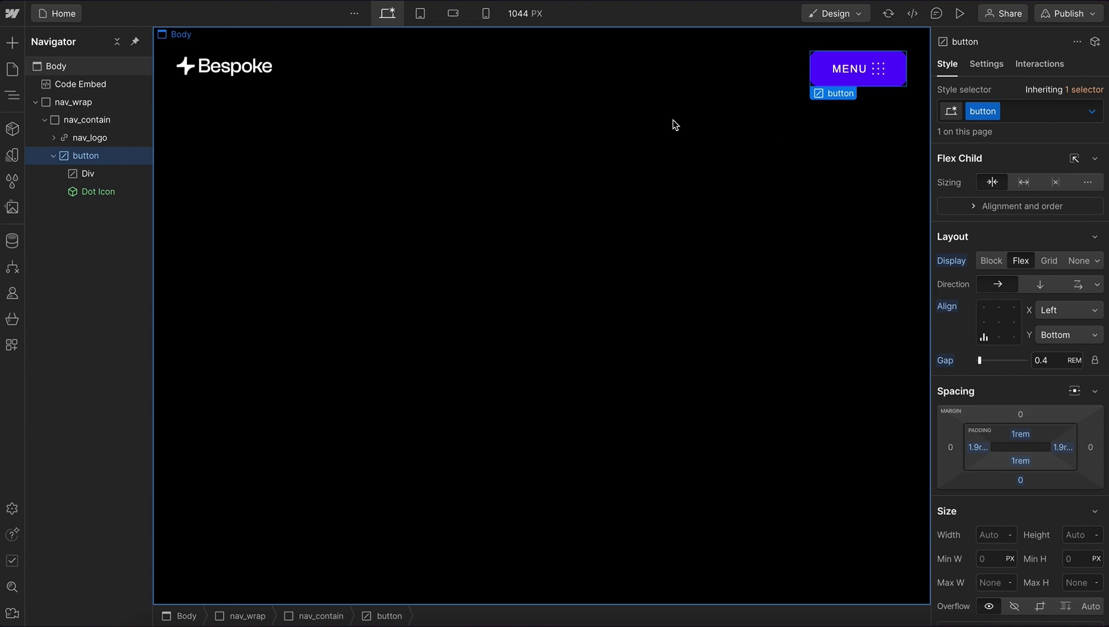
key("ctrl+k")
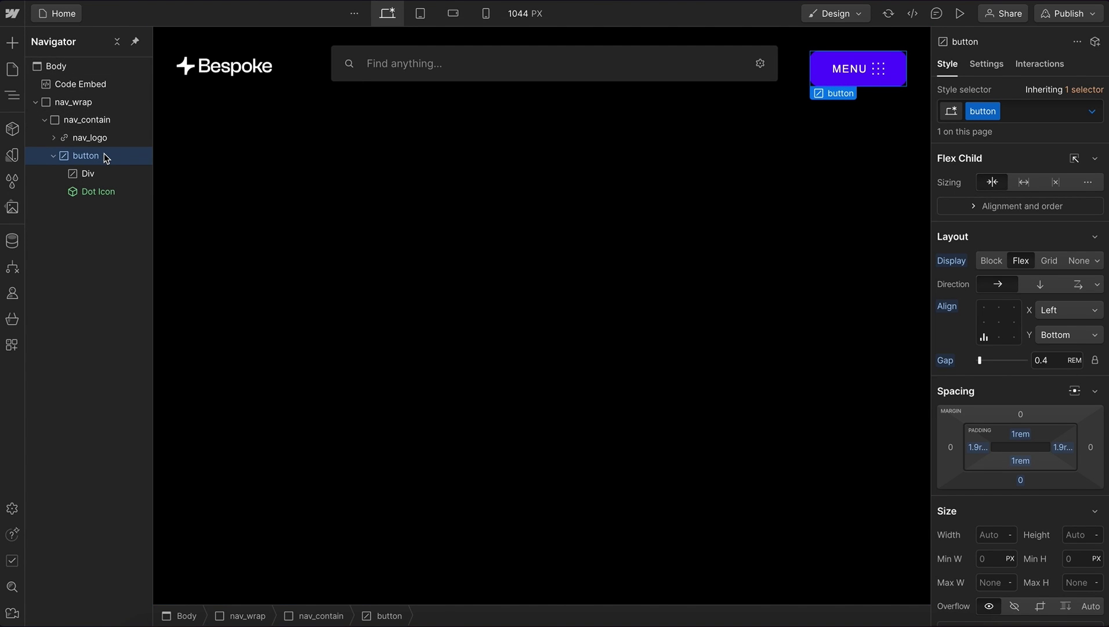
- Add a Custom Element to the button with tag input and attribute type = checkbox
type("cus")
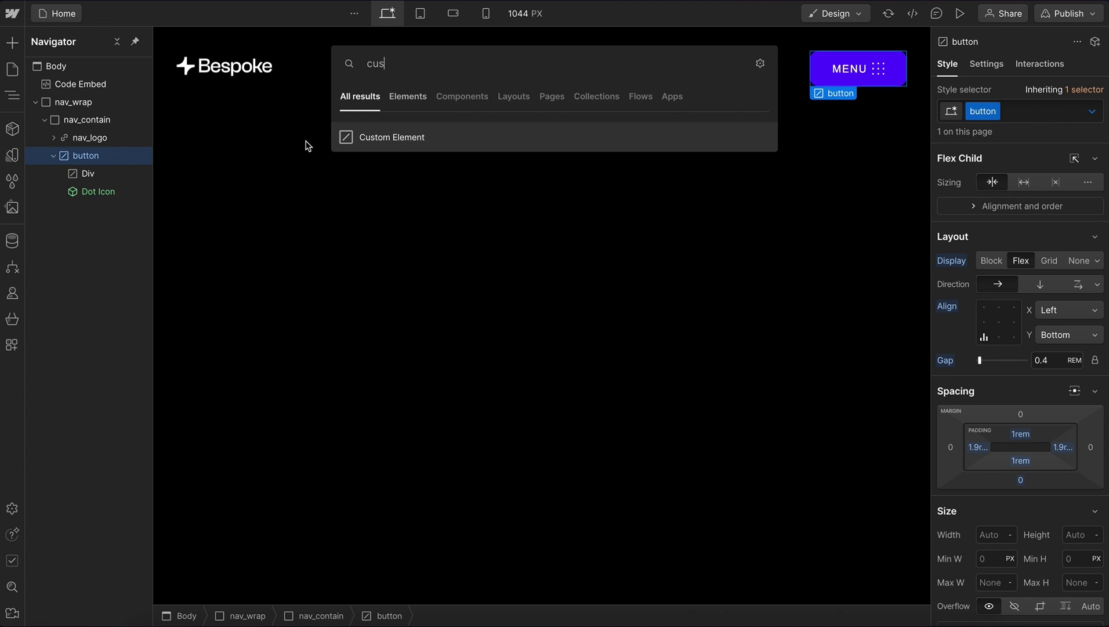
left_click(395, 139)
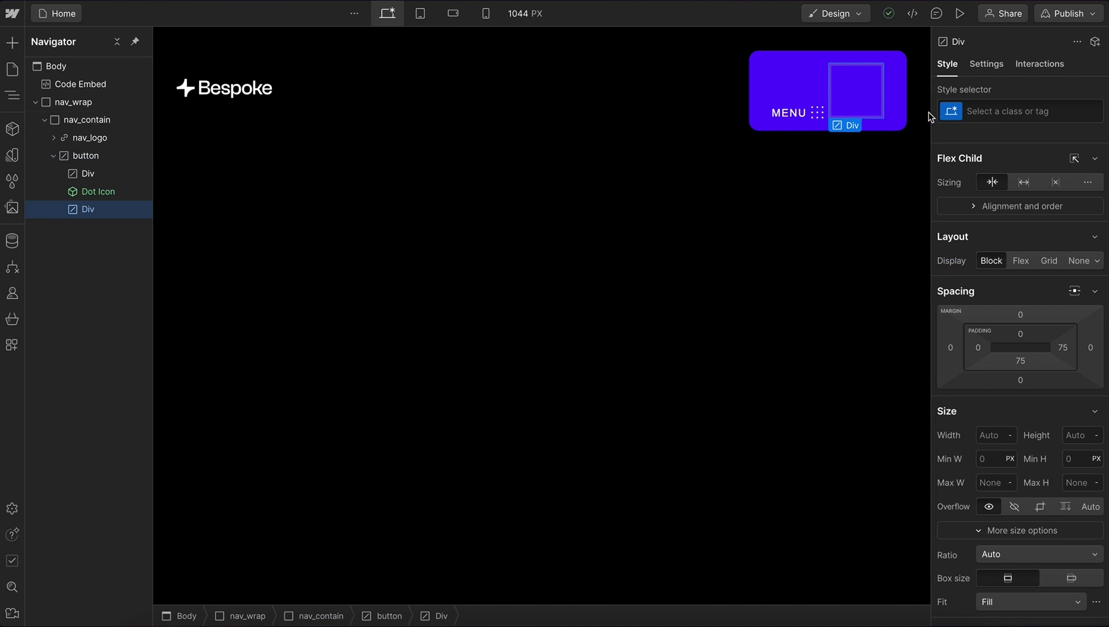
left_click(976, 65)
left_click(1006, 209)
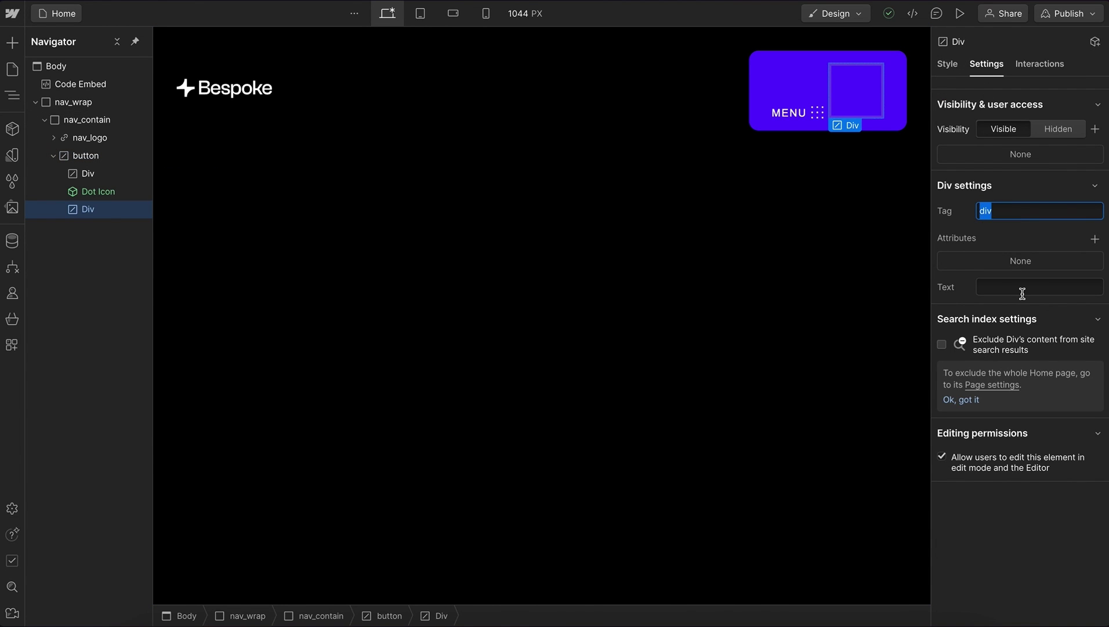
type("input")
key("Return")
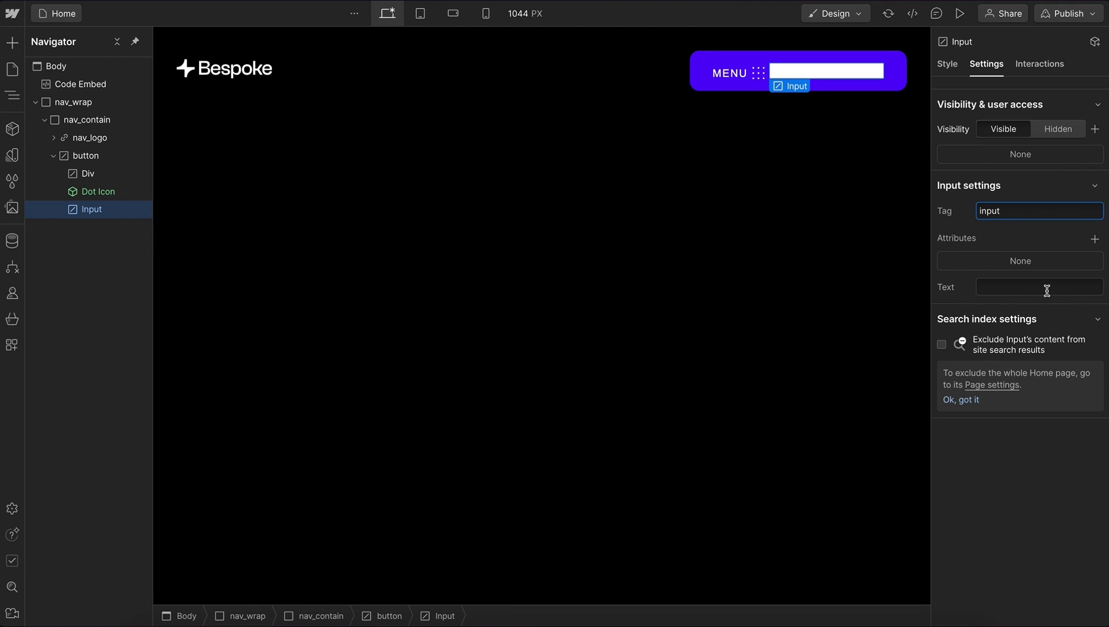
left_click(1090, 245)
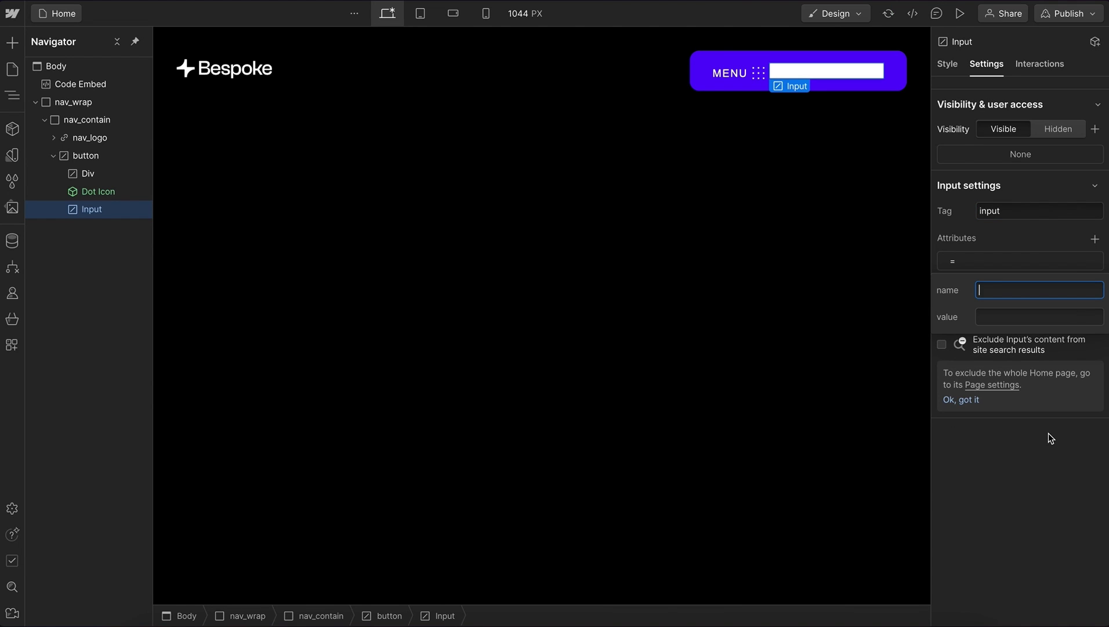
type("type")
key("Tab")
type("che")
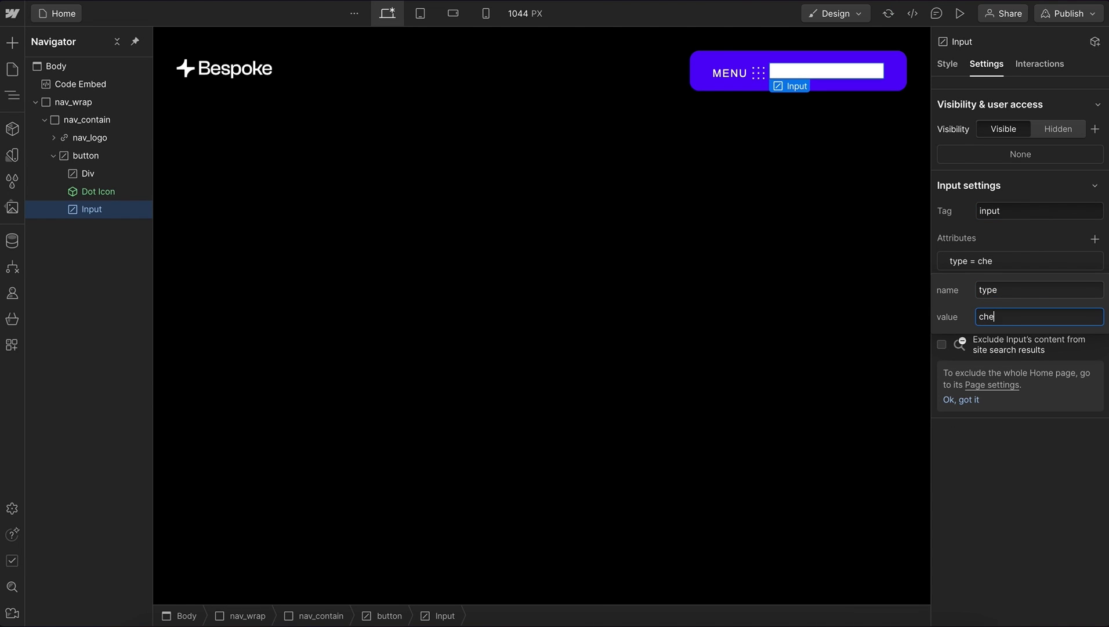
type("ckbox")
left_click(1039, 475)
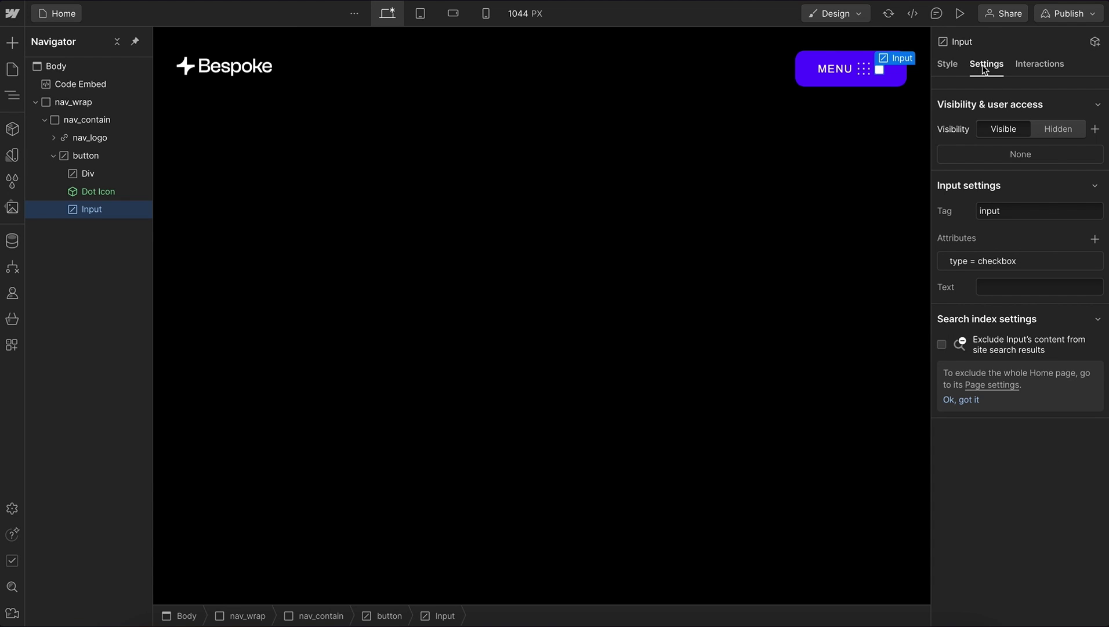
left_click(955, 66)
- Set the MENU button's position to relative
left_click(806, 74)
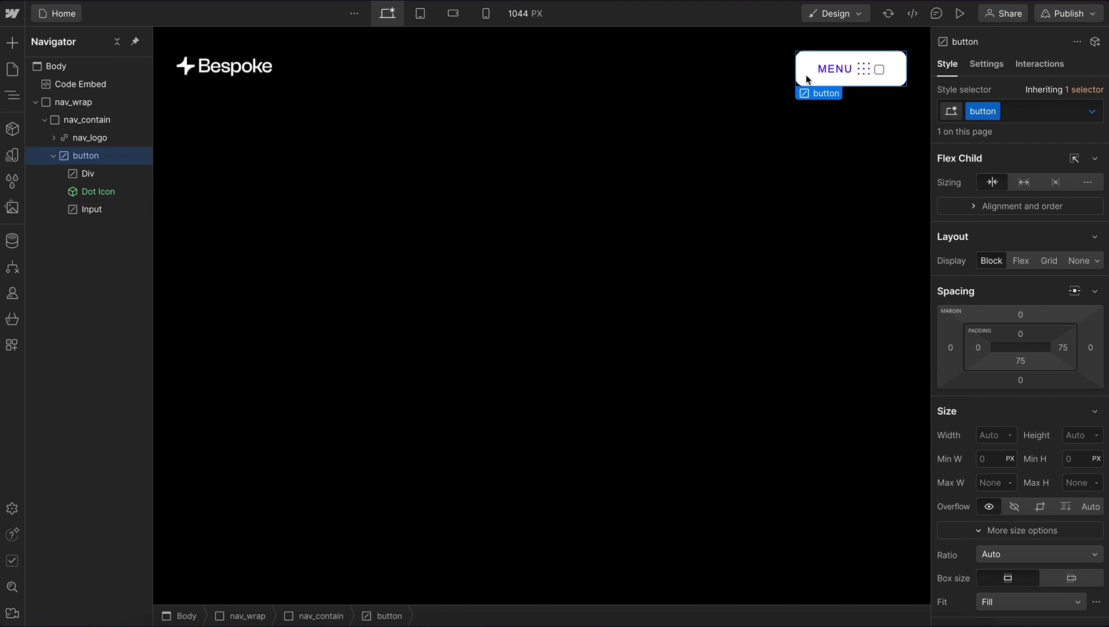
scroll(986, 357, "down", 3)
scroll(1030, 495, "down", 3)
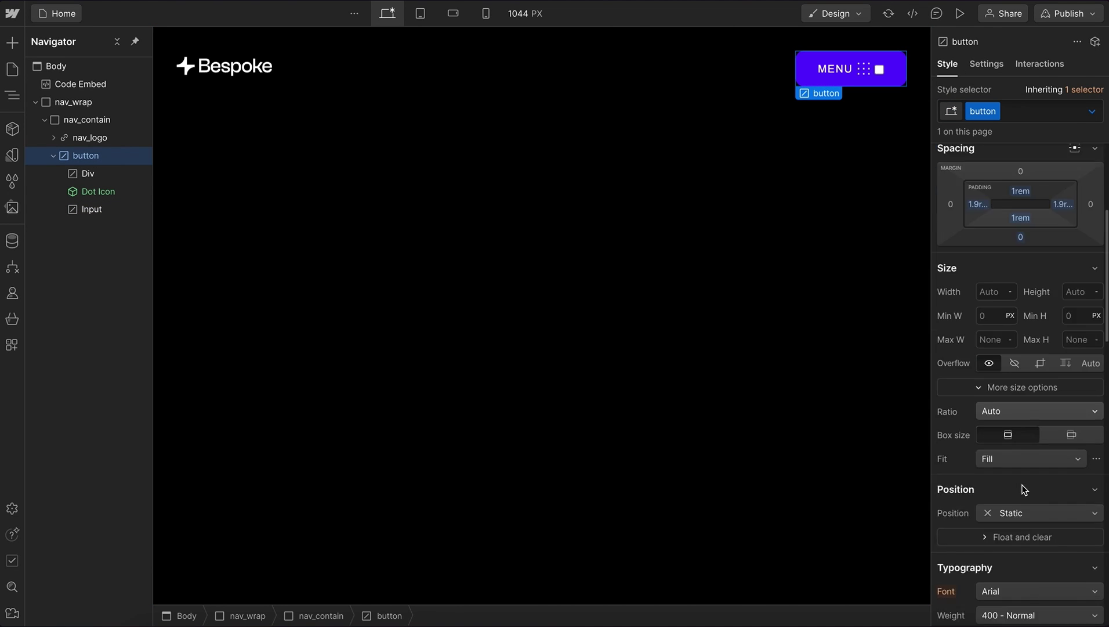
left_click(1004, 423)
left_click(1016, 439)
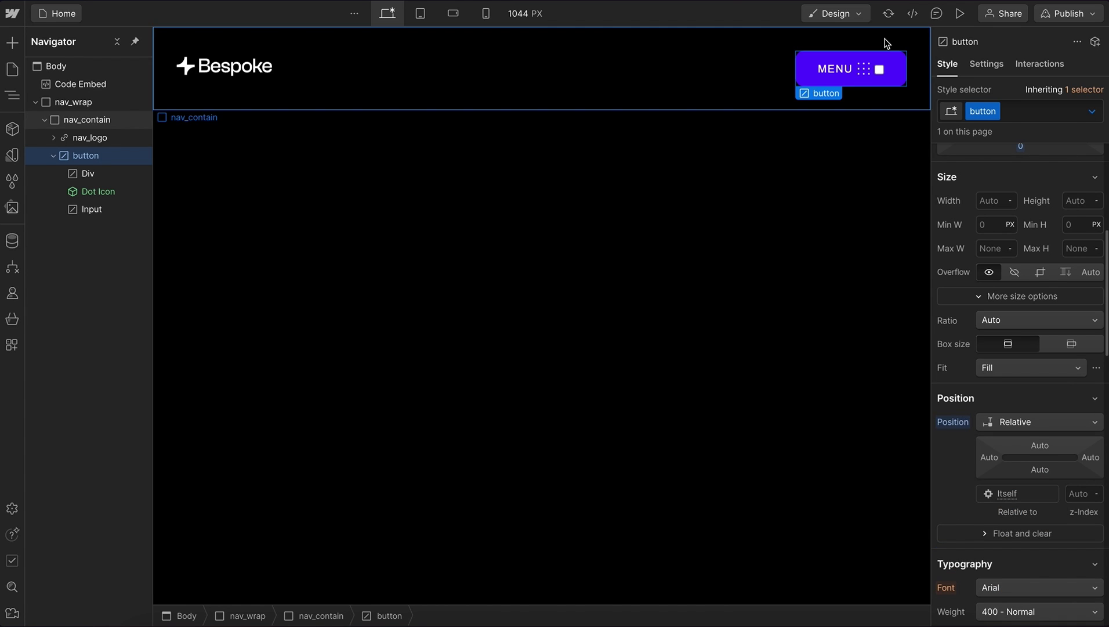
- Class the checkbox nav_checkbox and position it absolute, stretched over the whole button
left_click(879, 70)
key("ctrl+Return")
type("nav_")
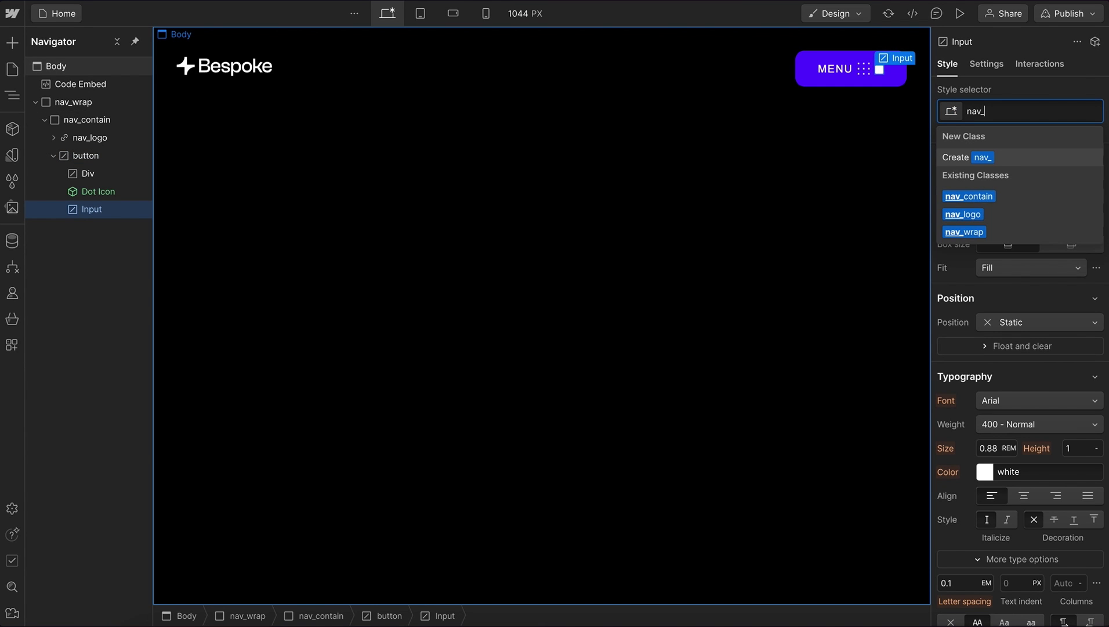
type("checkbox")
key("Return")
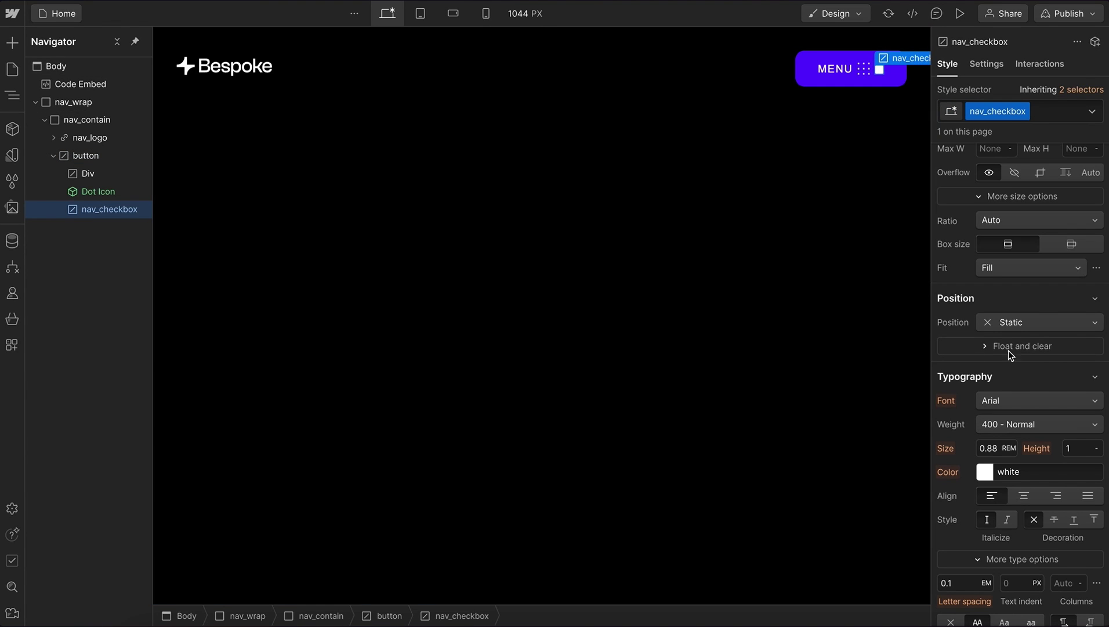
left_click(1027, 326)
left_click(1033, 355)
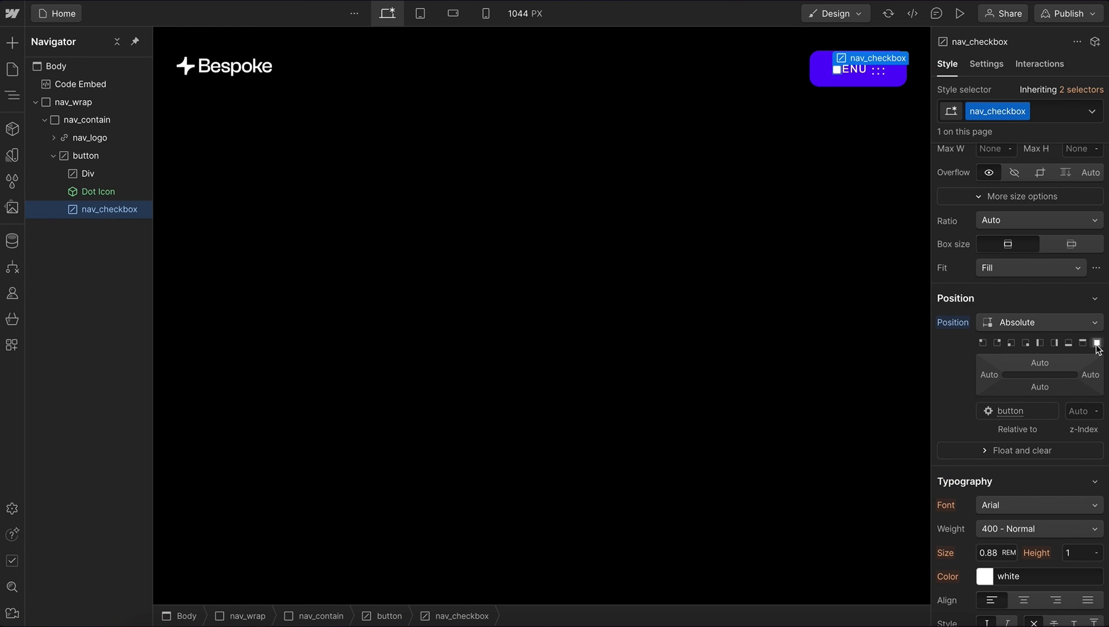
left_click(1097, 342)
- Give nav_checkbox 100% width and height, then preview the page
scroll(1043, 227, "up", 3)
left_click(992, 226)
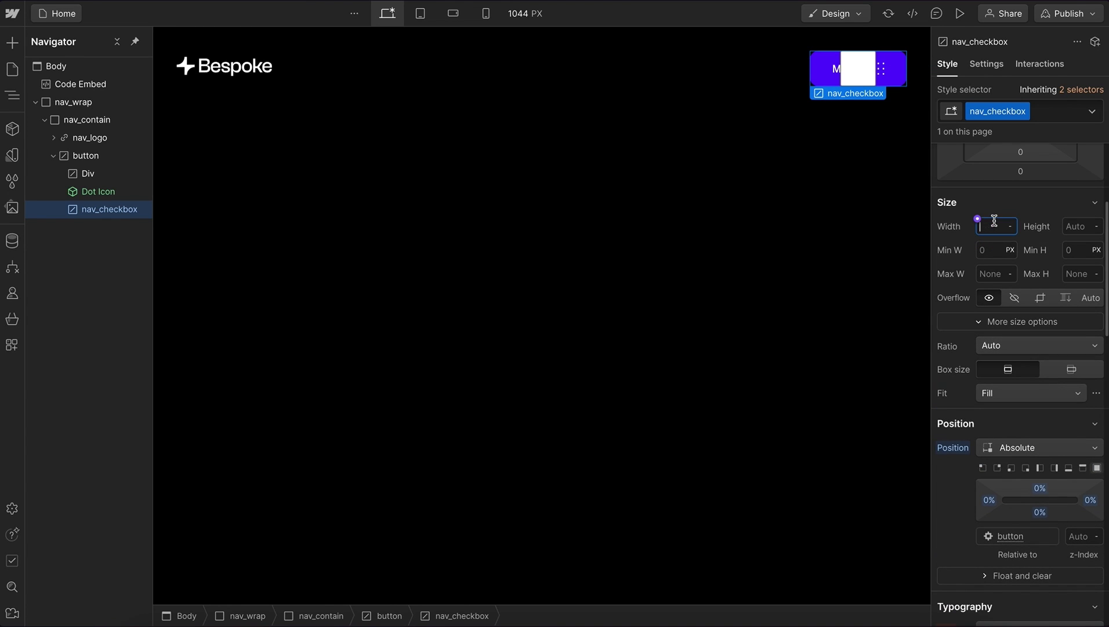
type("100%")
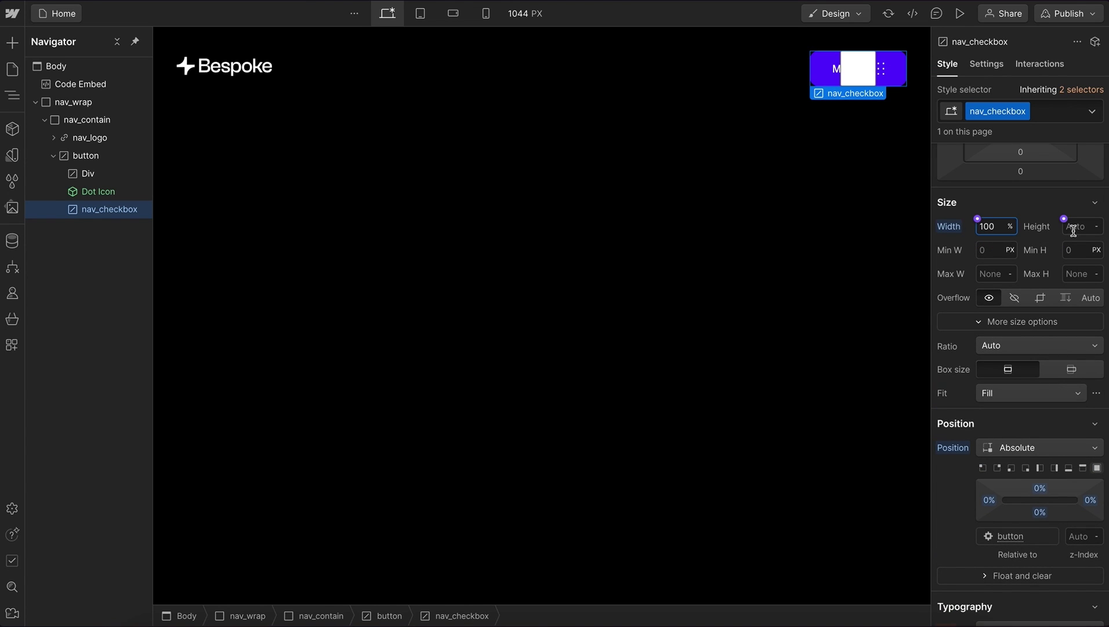
left_click(1074, 226)
type("100")
left_click(961, 13)
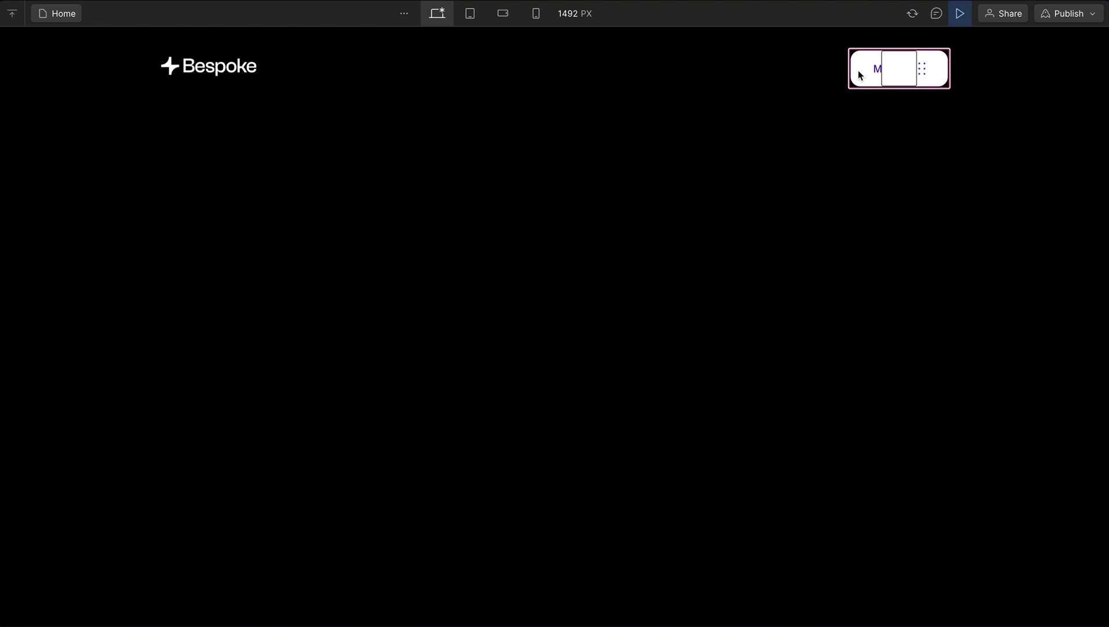
- Try nav_checkbox at opacity 0, then reset it back to 100
key("super+shift+p")
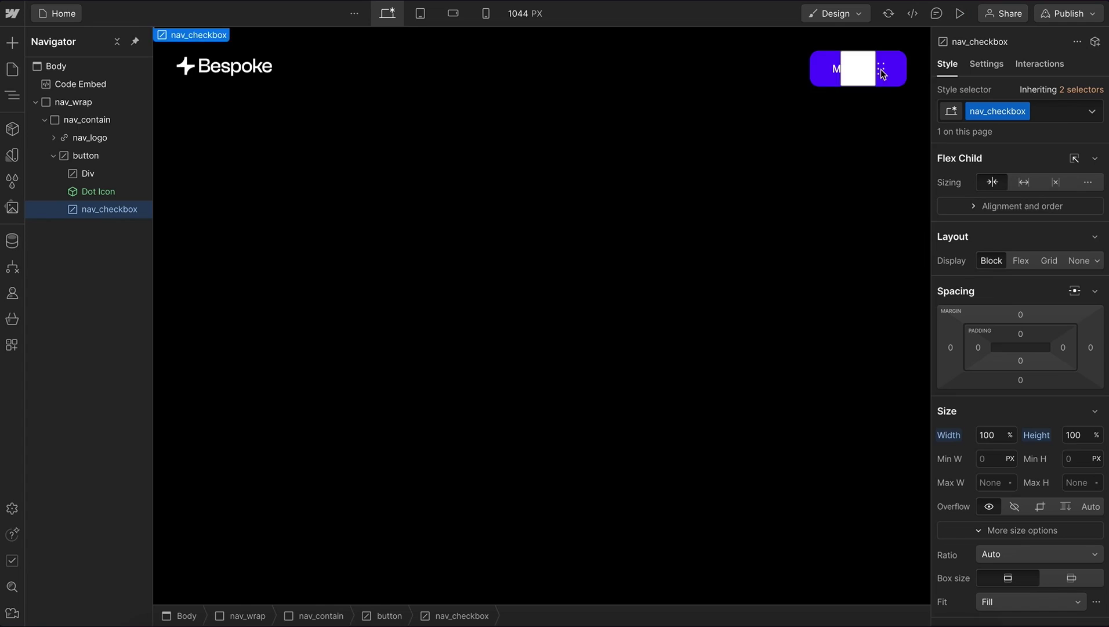
scroll(1035, 287, "down", 15)
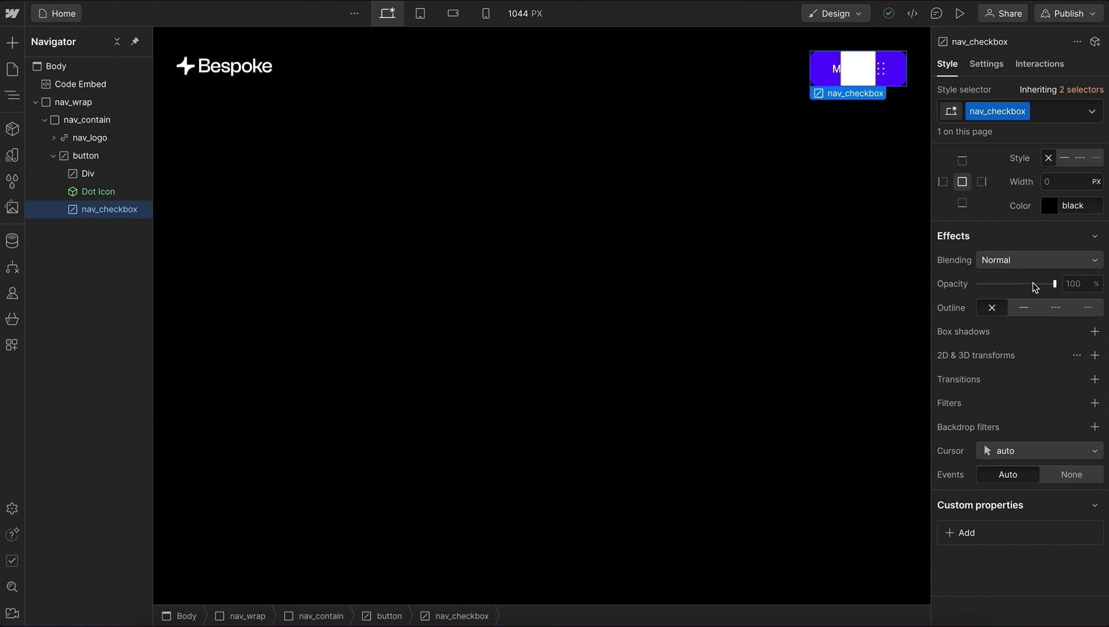
left_click_drag(1036, 286, 951, 289)
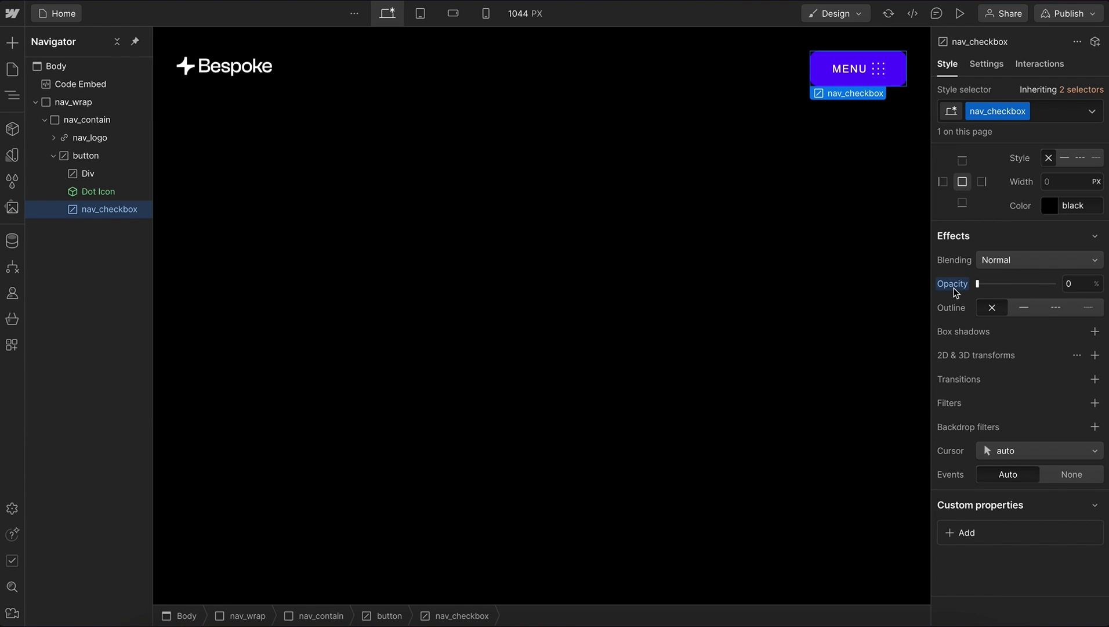
left_click(954, 285)
left_click(962, 305)
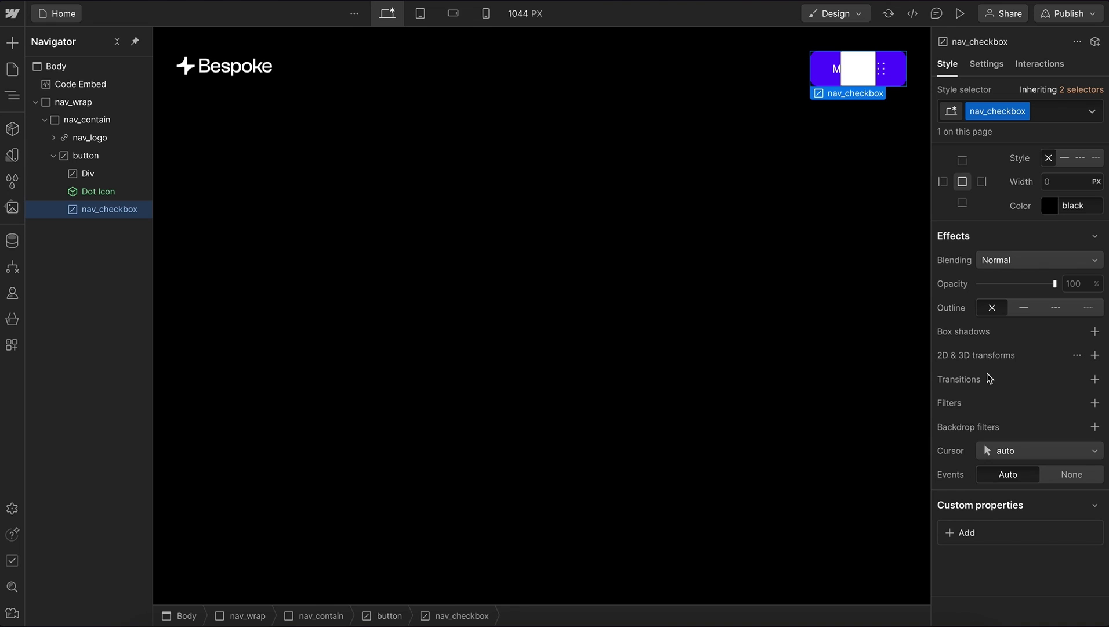
- Add custom property appearance: none to nav_checkbox and check the result in preview
left_click(963, 535)
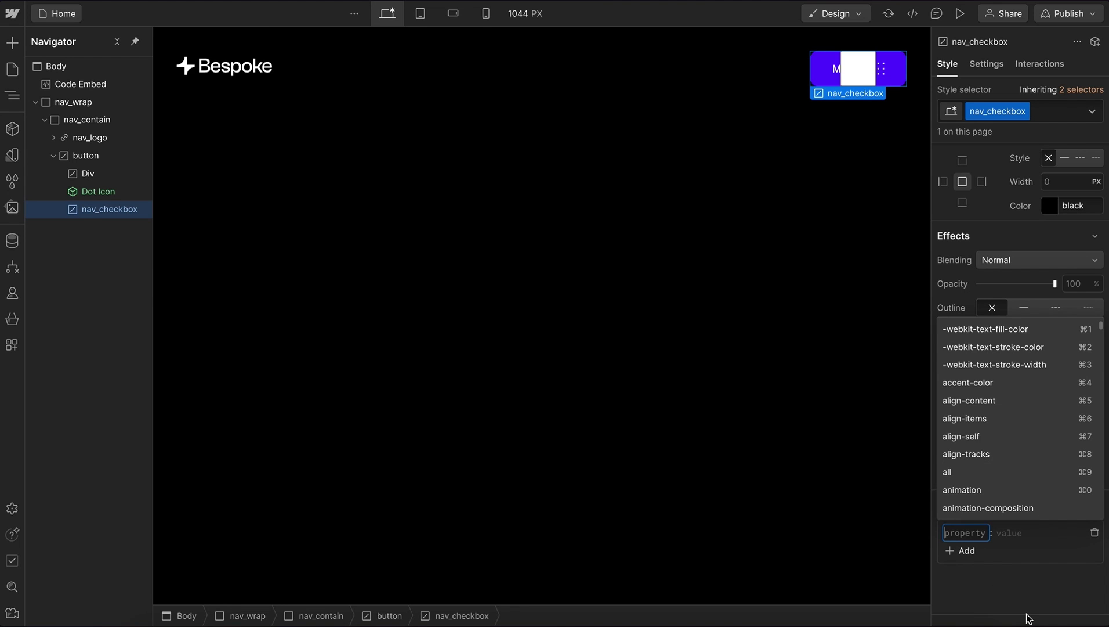
type("appear")
left_click(1016, 508)
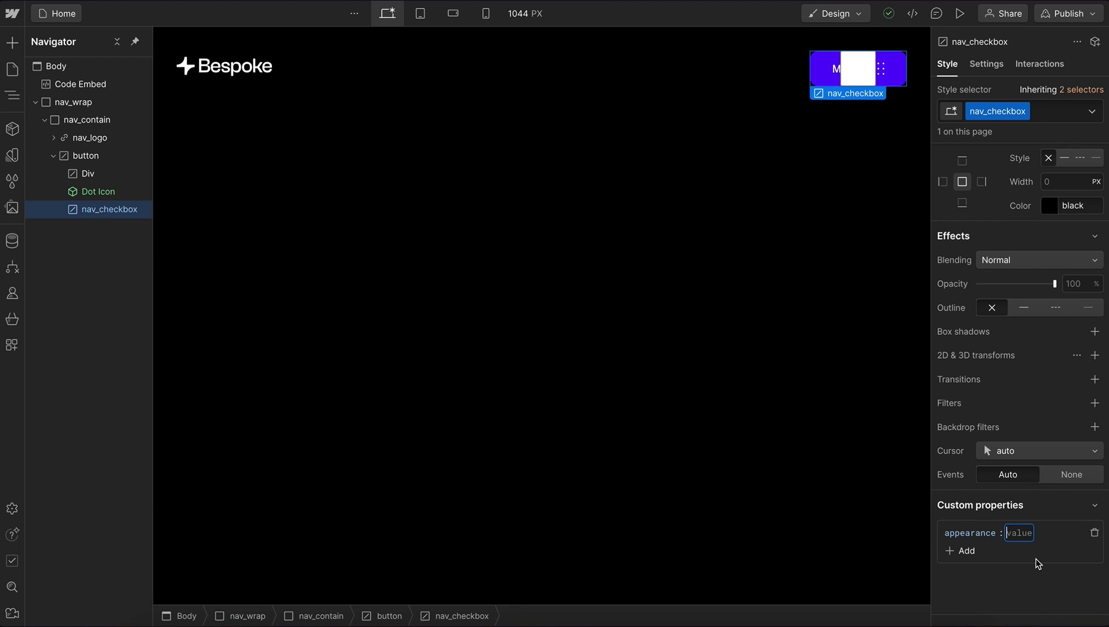
type("none")
key("Return")
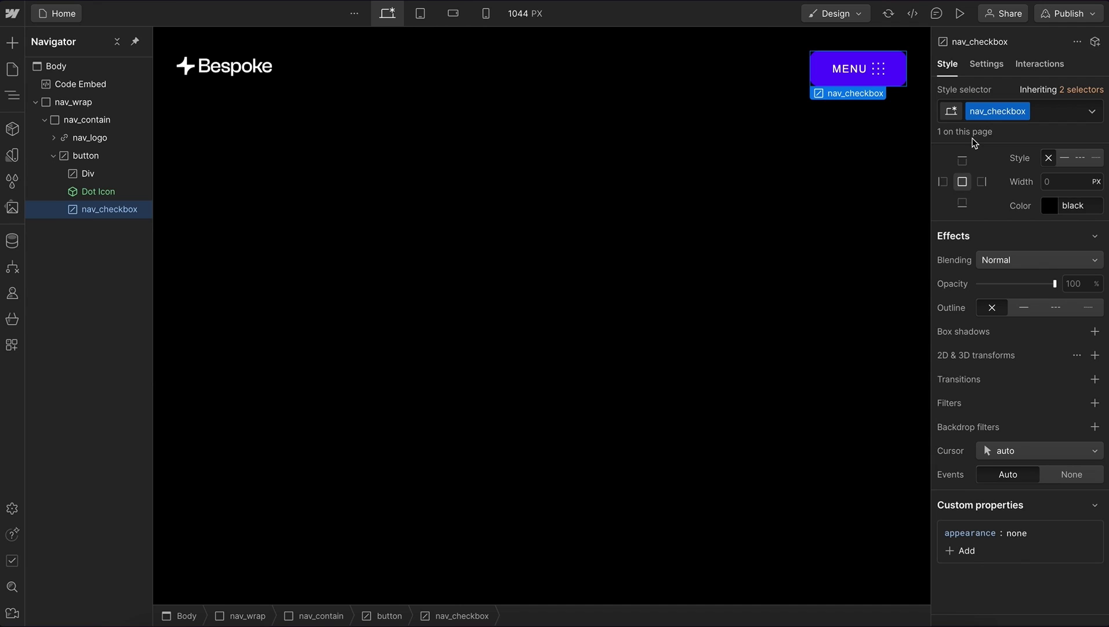
left_click(960, 14)
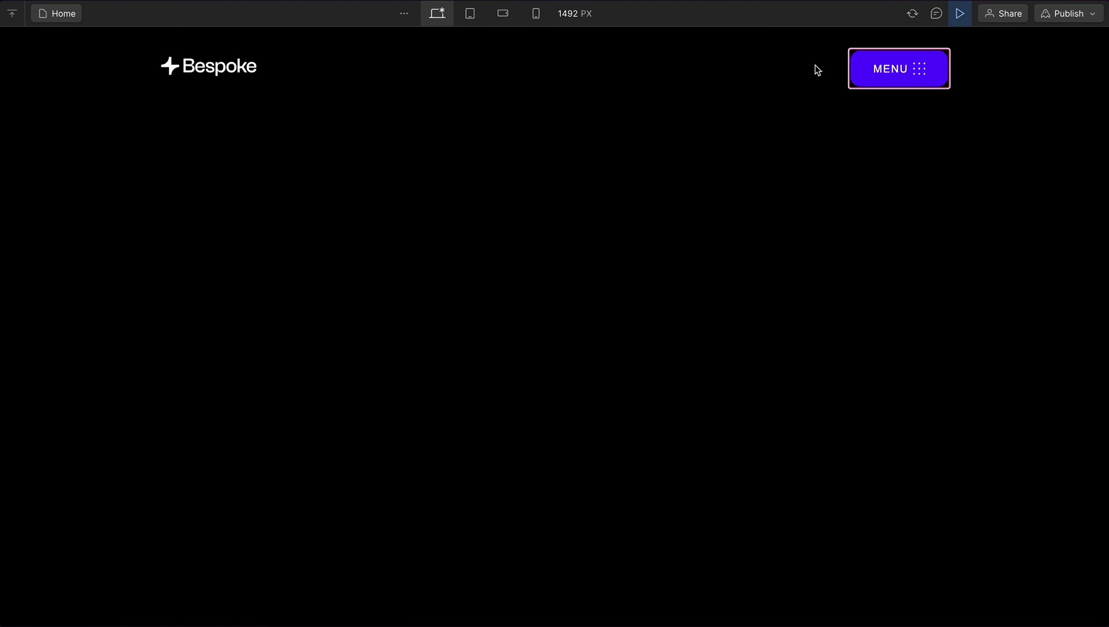
left_click(962, 12)
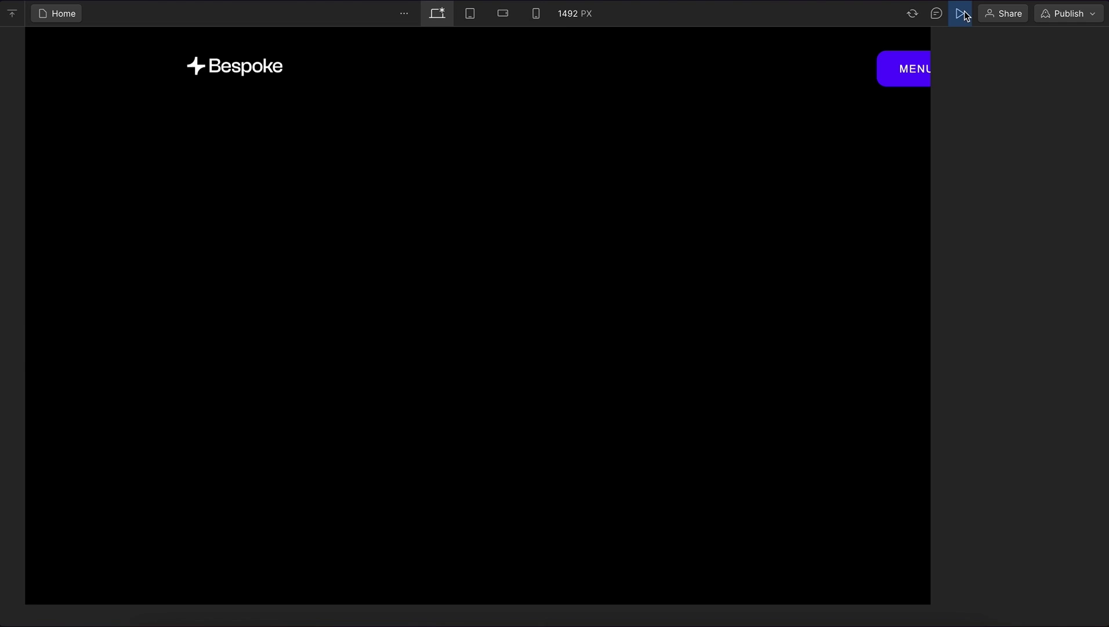
scroll(1044, 401, "down", 2)
- Add custom property border-radius: inherit to nav_checkbox and check the rounded corners in preview
scroll(1042, 399, "down", 10)
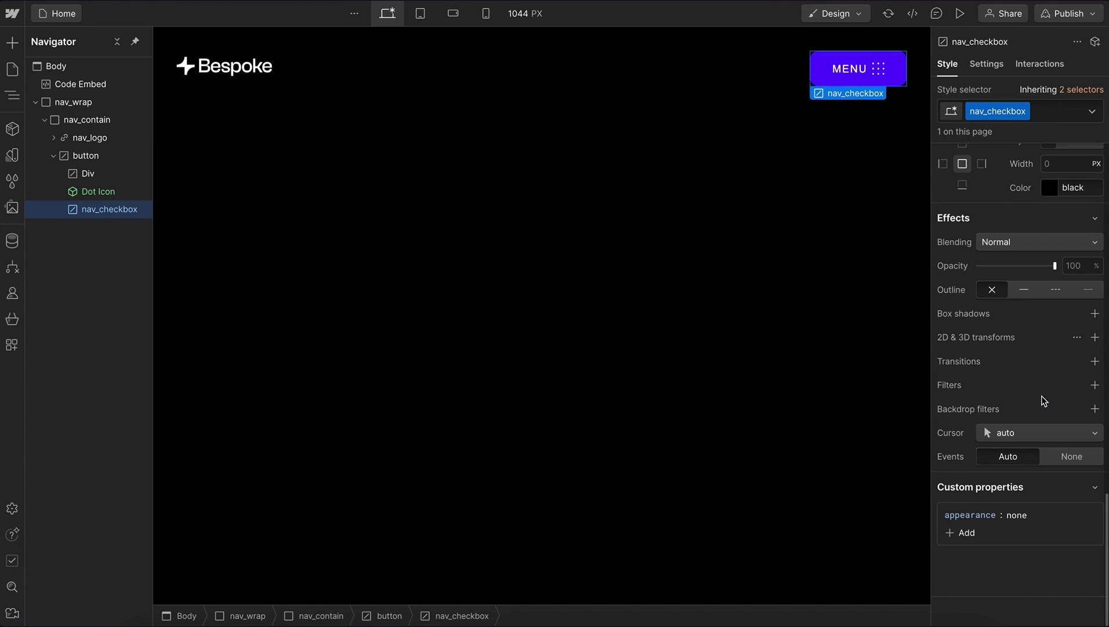
left_click(964, 532)
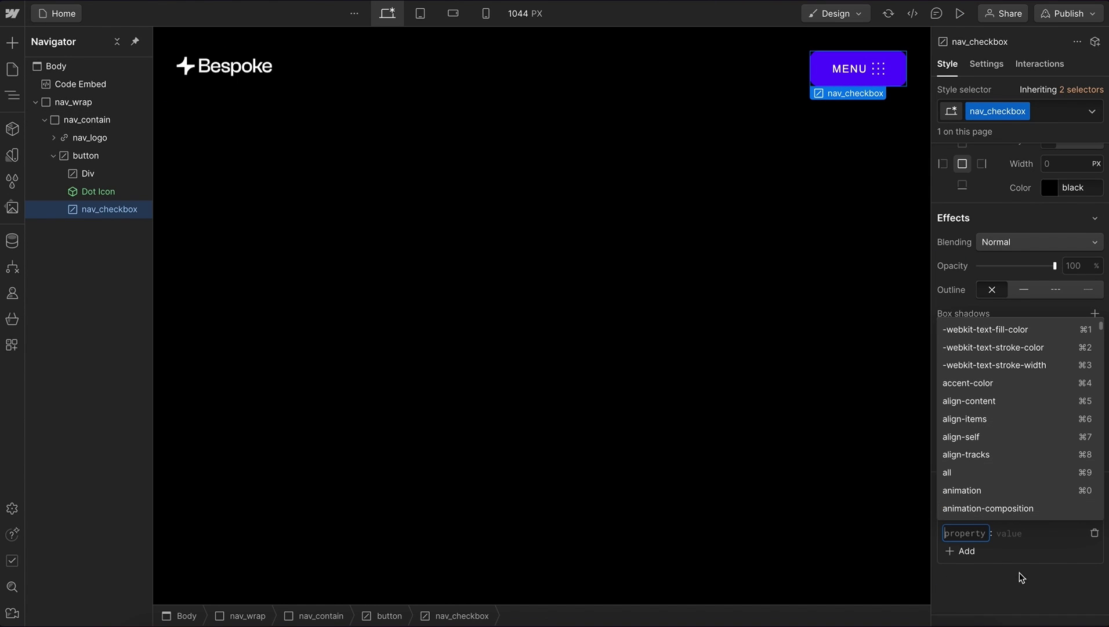
type("border-radius")
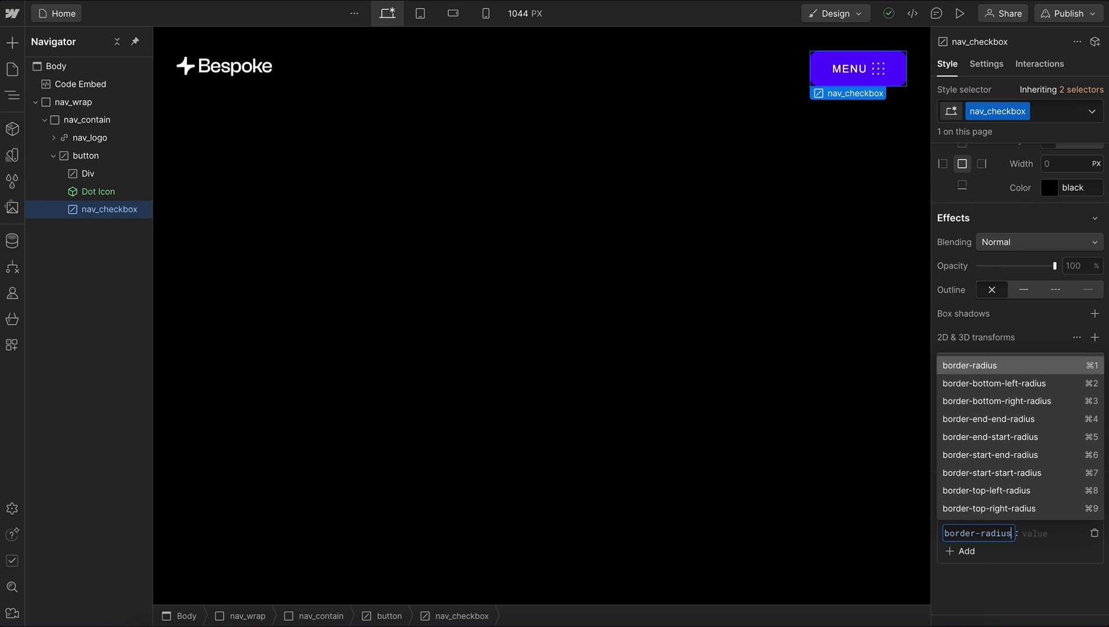
key("Tab")
type("inherit")
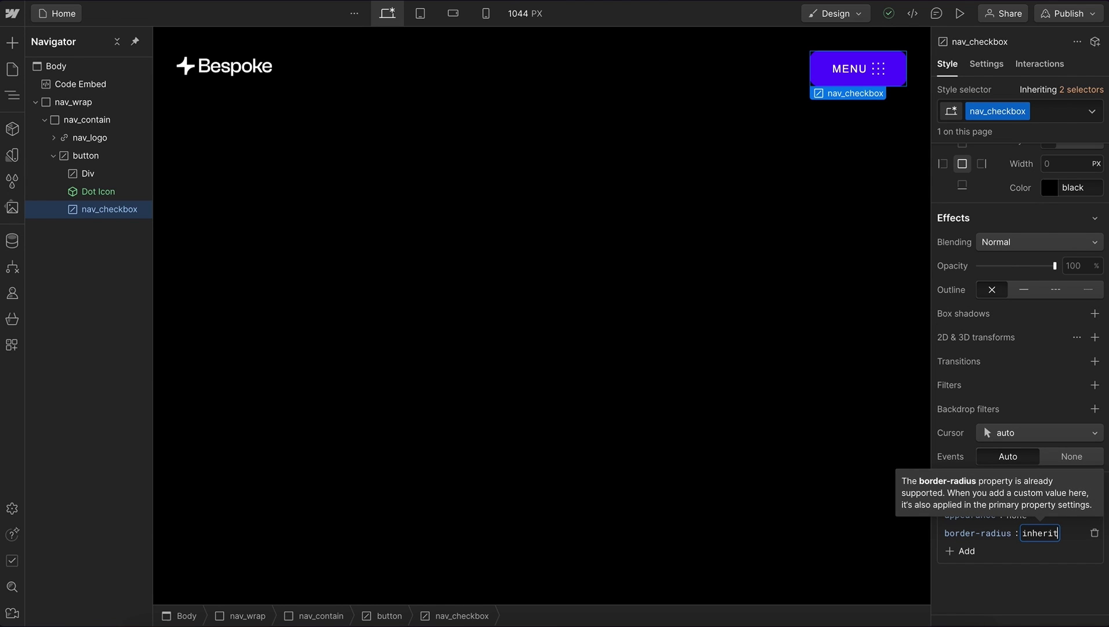
key("Return")
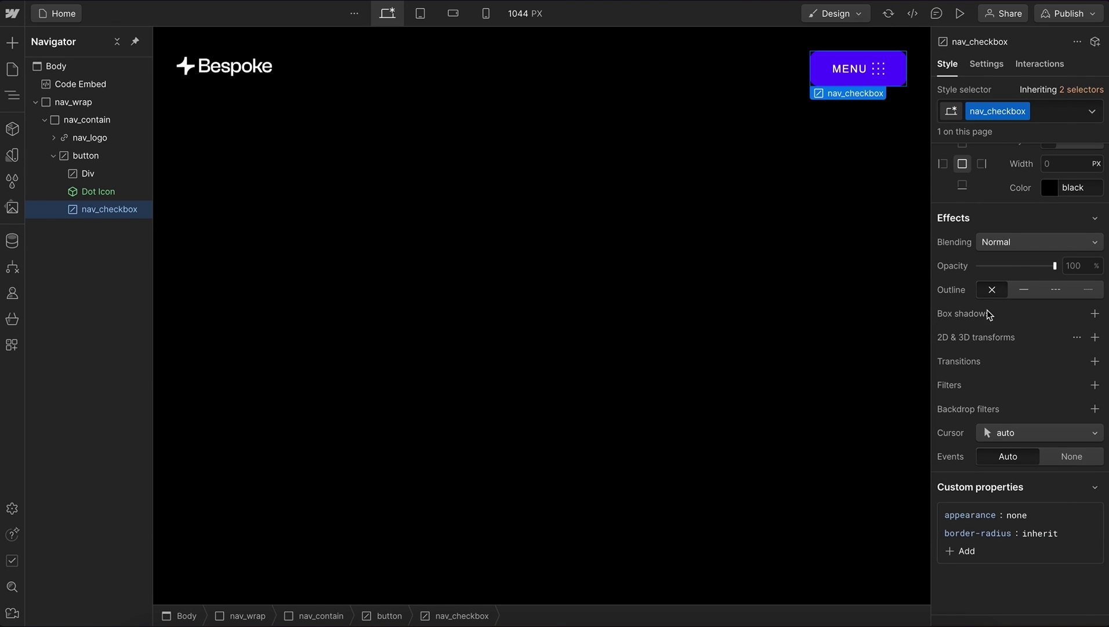
left_click(960, 14)
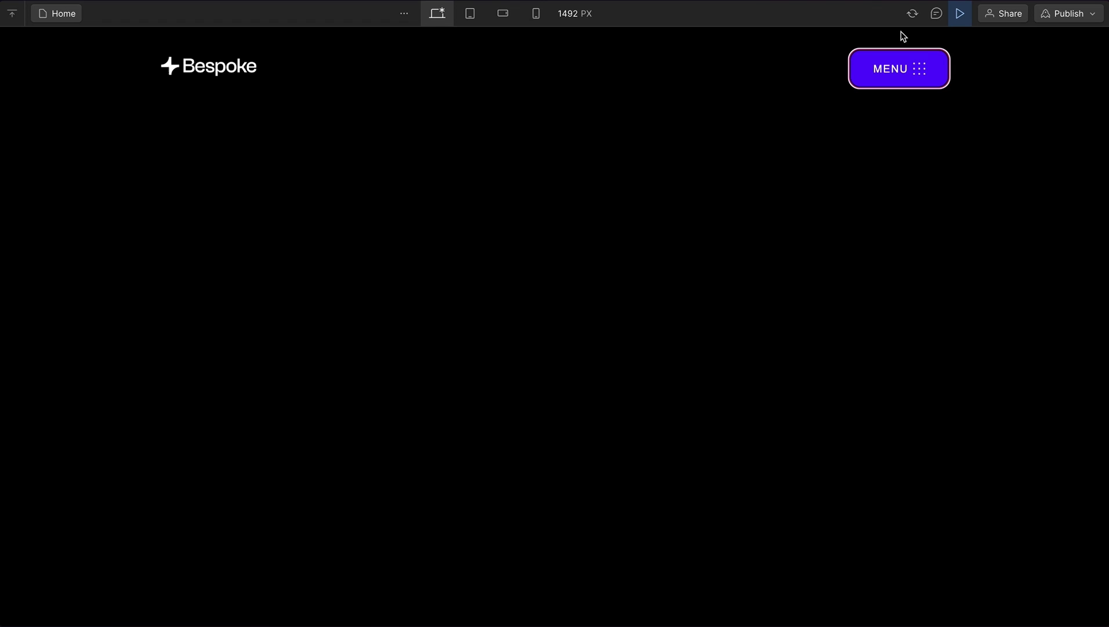
left_click(959, 13)
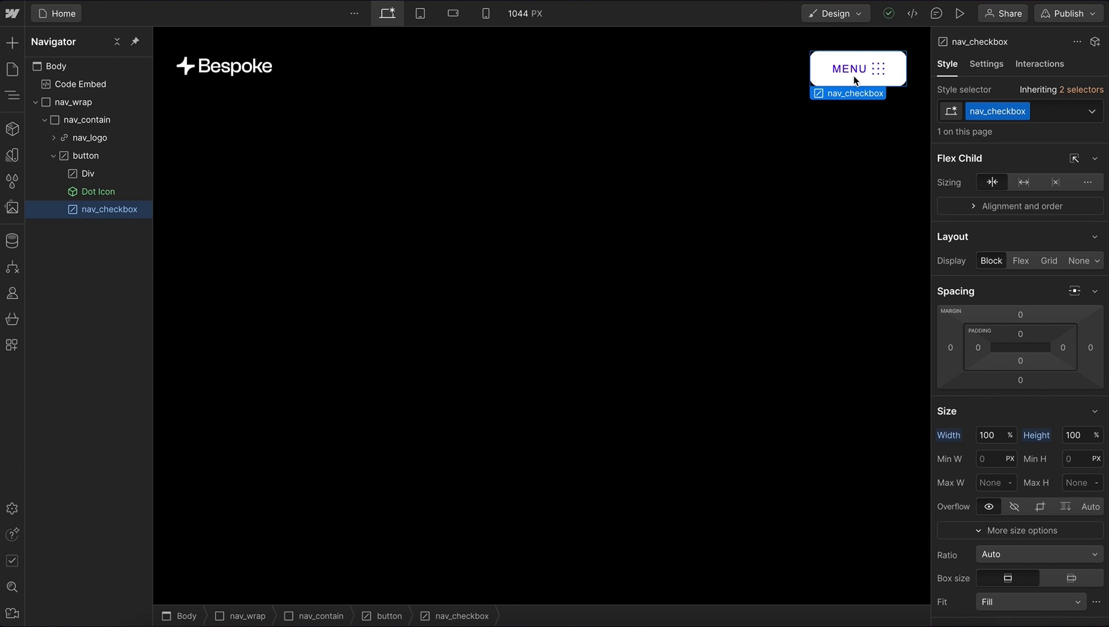
- Change the button element's HTML tag from div to label
left_click(87, 155)
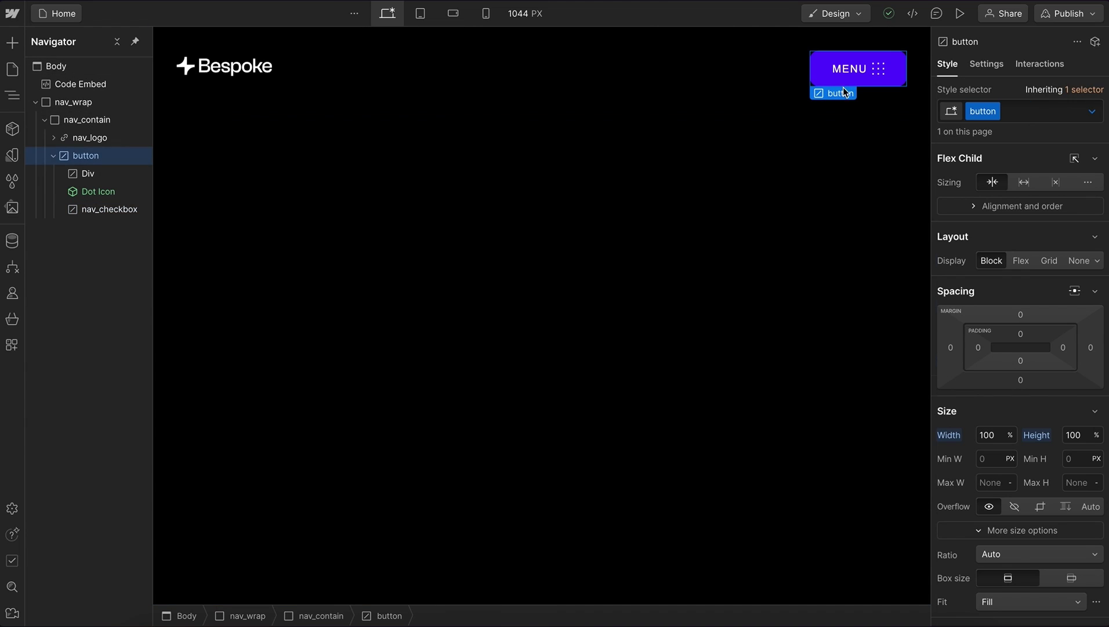
left_click(987, 64)
left_click(1003, 211)
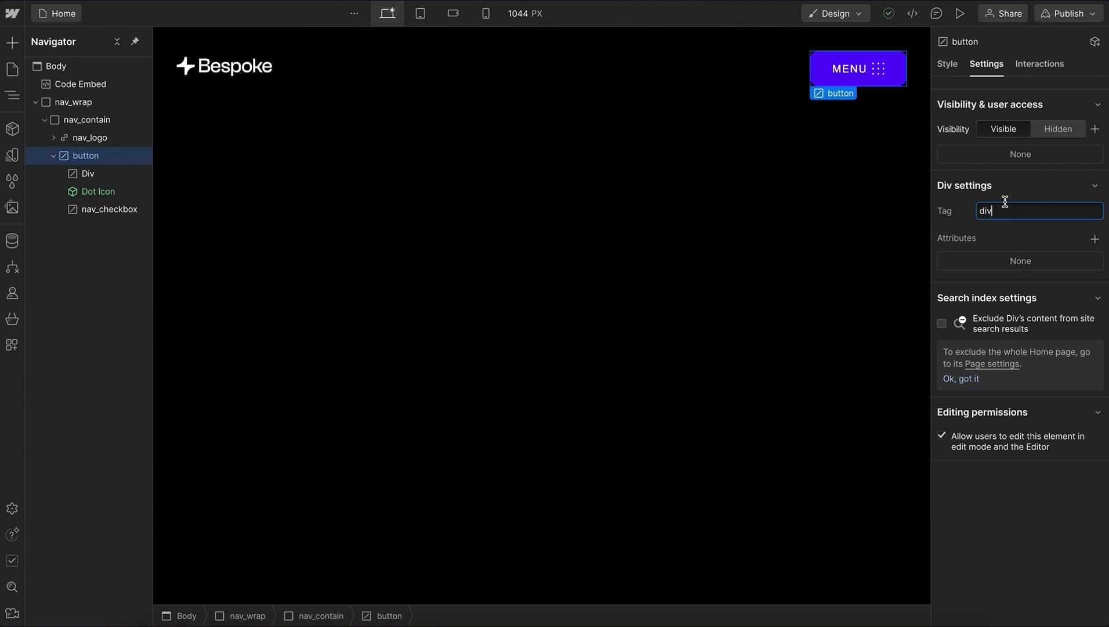
key("BackSpace")
type("label")
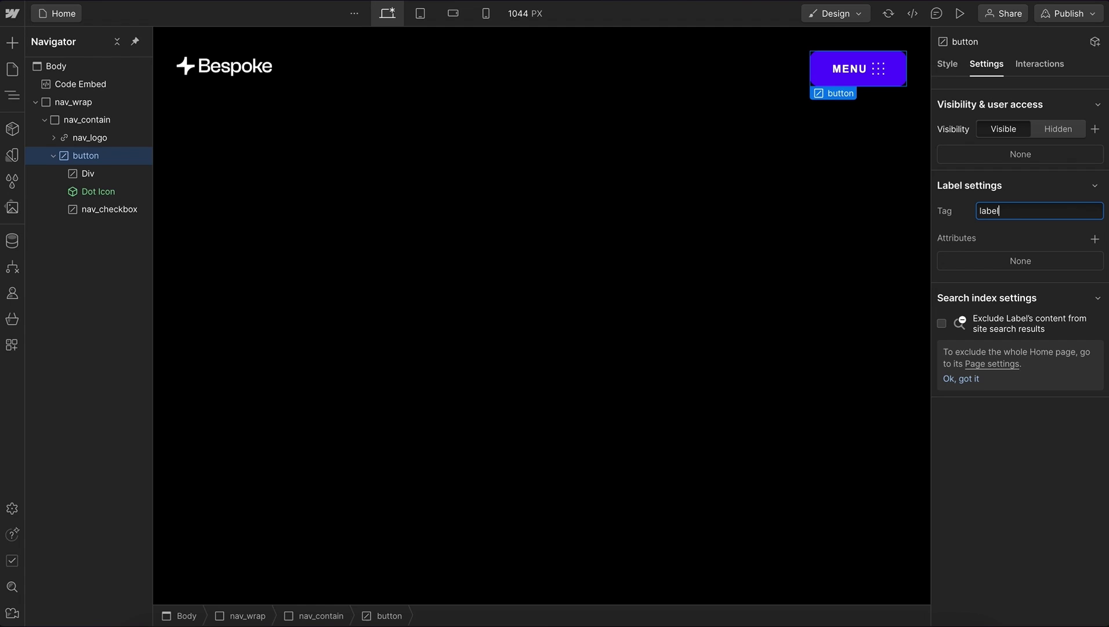
- Make the Menu text Div a span and move nav_checkbox to sit just before the button
left_click(87, 174)
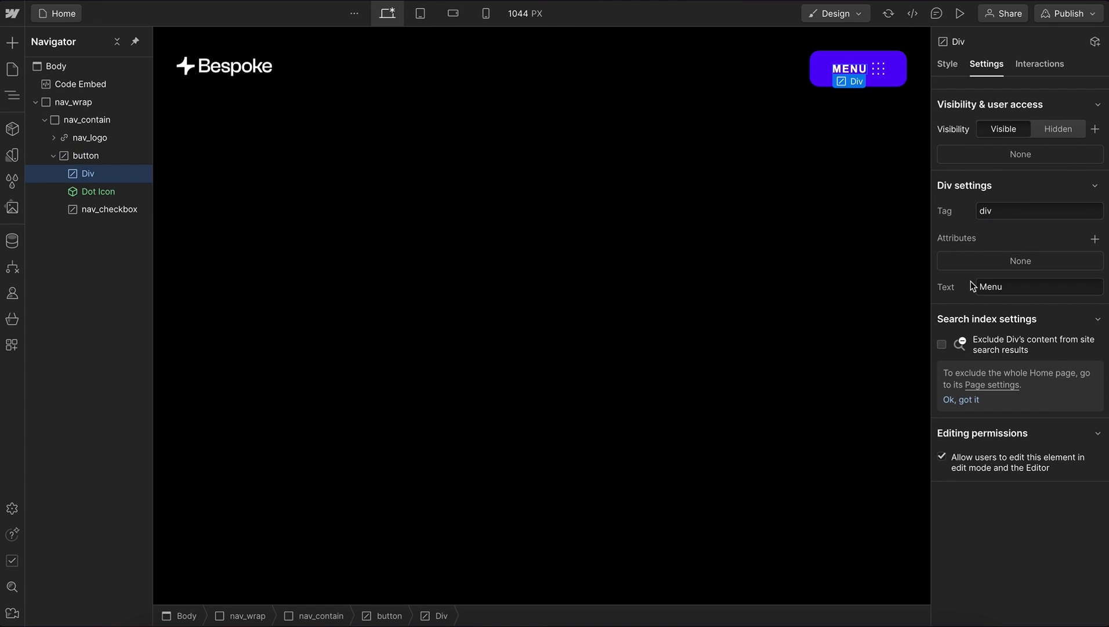
left_click(1032, 212)
type("span")
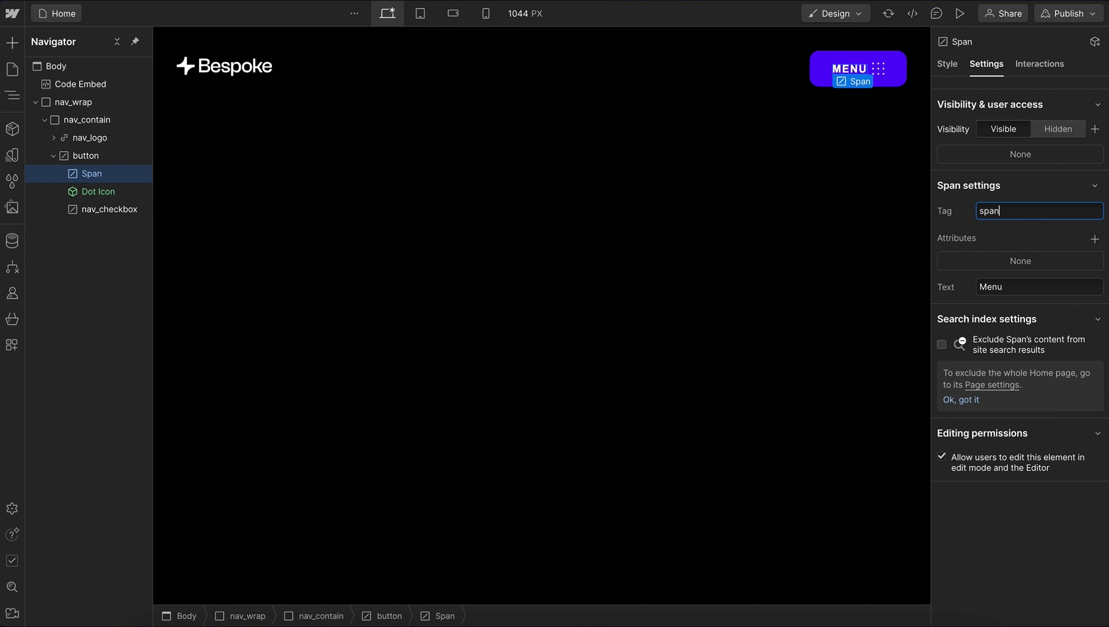
left_click_drag(102, 208, 64, 155)
- Add a for = menu attribute to the button label
left_click(53, 174)
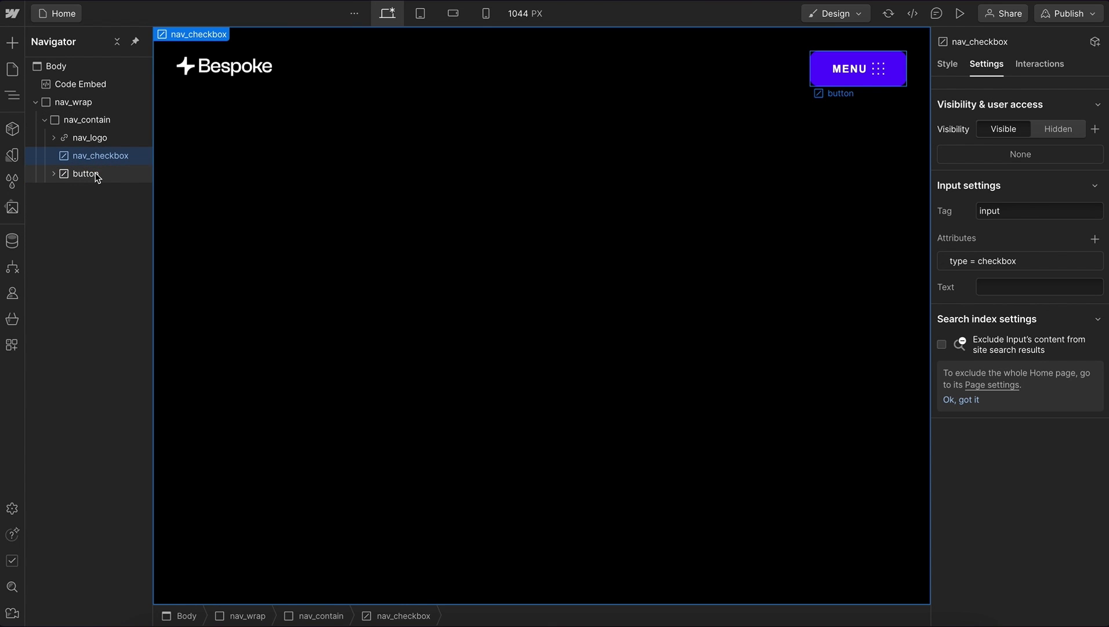
left_click(95, 174)
left_click(99, 159)
left_click(99, 175)
left_click(1095, 239)
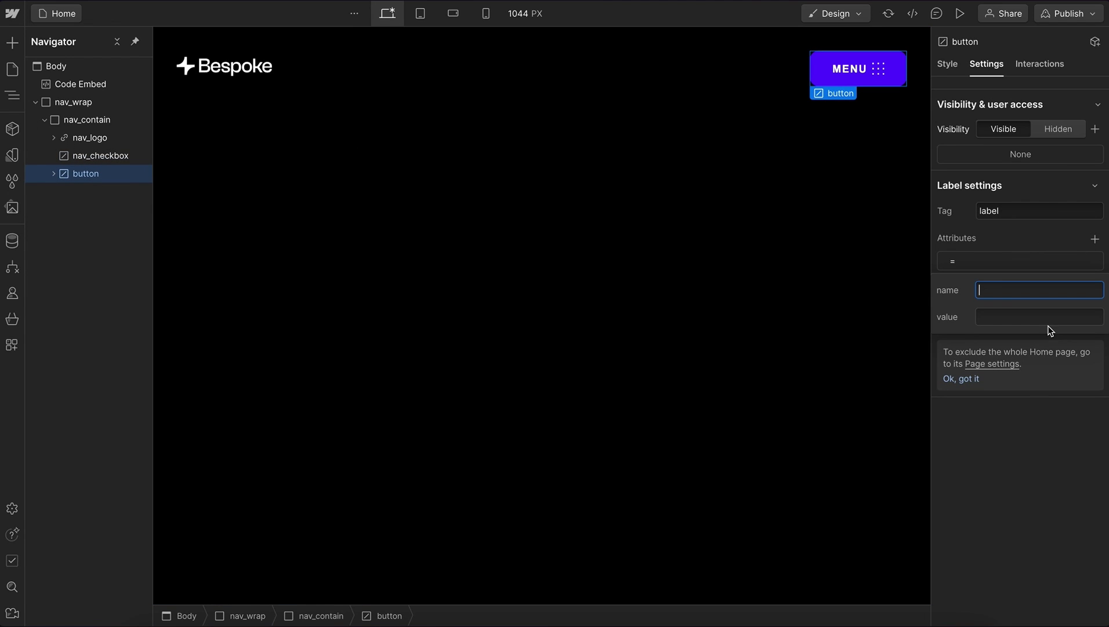
left_click(1038, 317)
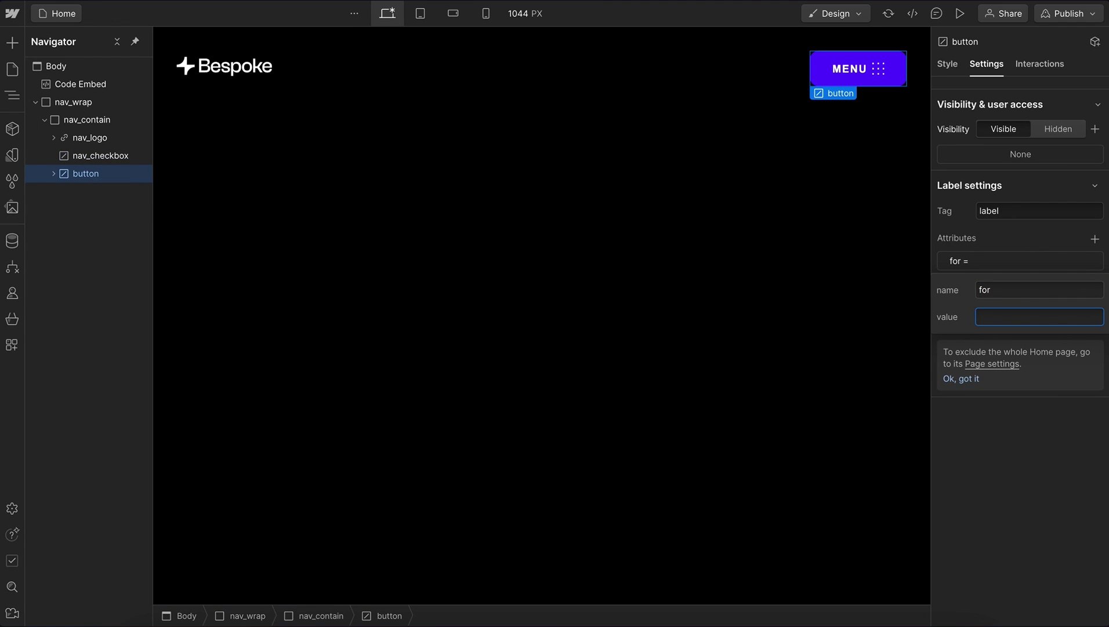
type("menu")
left_click(1010, 472)
- Add an id = menu attribute to nav_checkbox
left_click(100, 152)
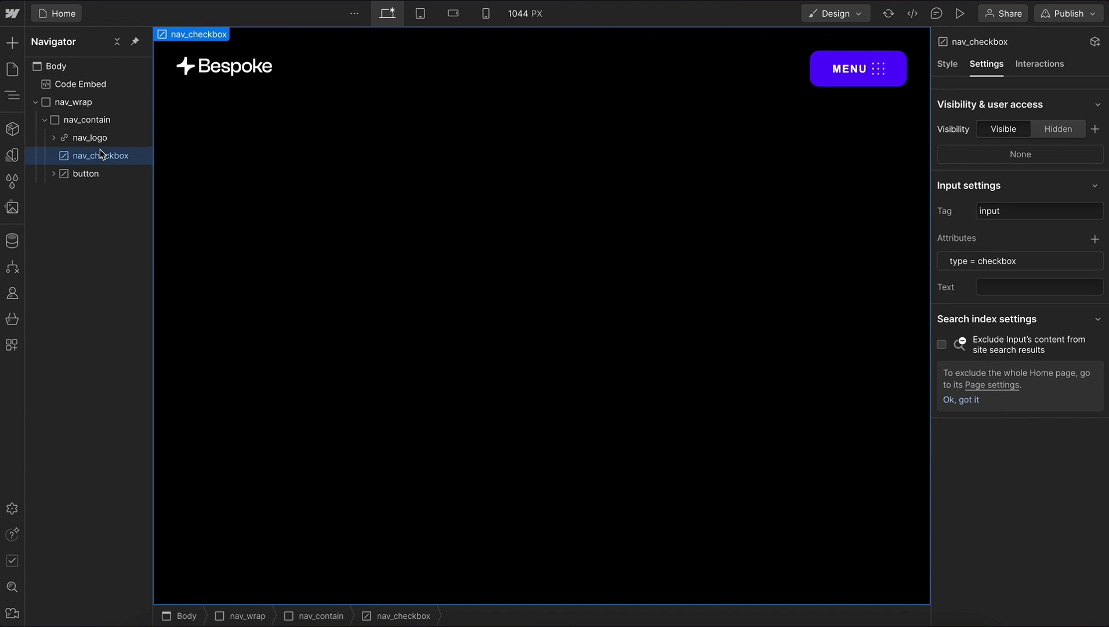
left_click(1095, 238)
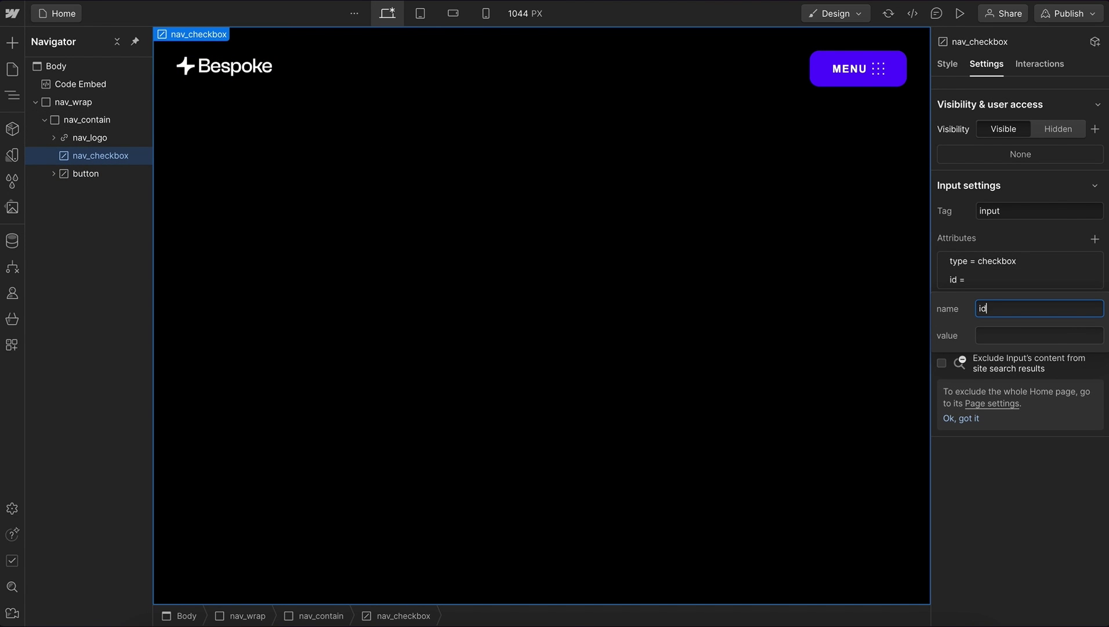
type("id-")
key("BackSpace")
key("Tab")
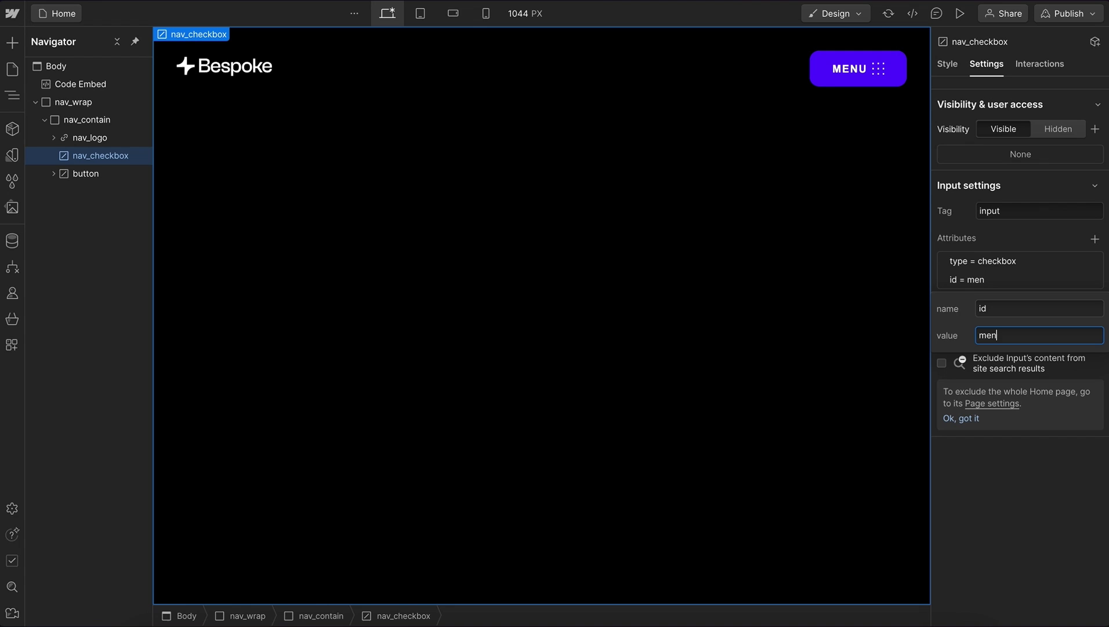
type("menu")
key("Return")
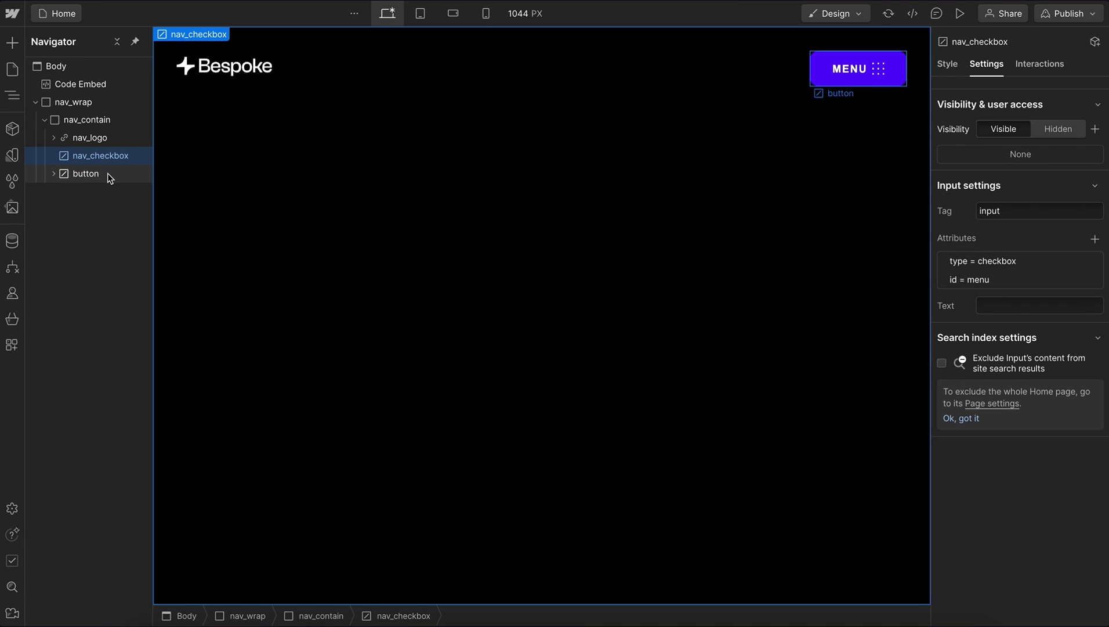
- Delete the id attribute from nav_checkbox and the for attribute from the label
left_click(1093, 279)
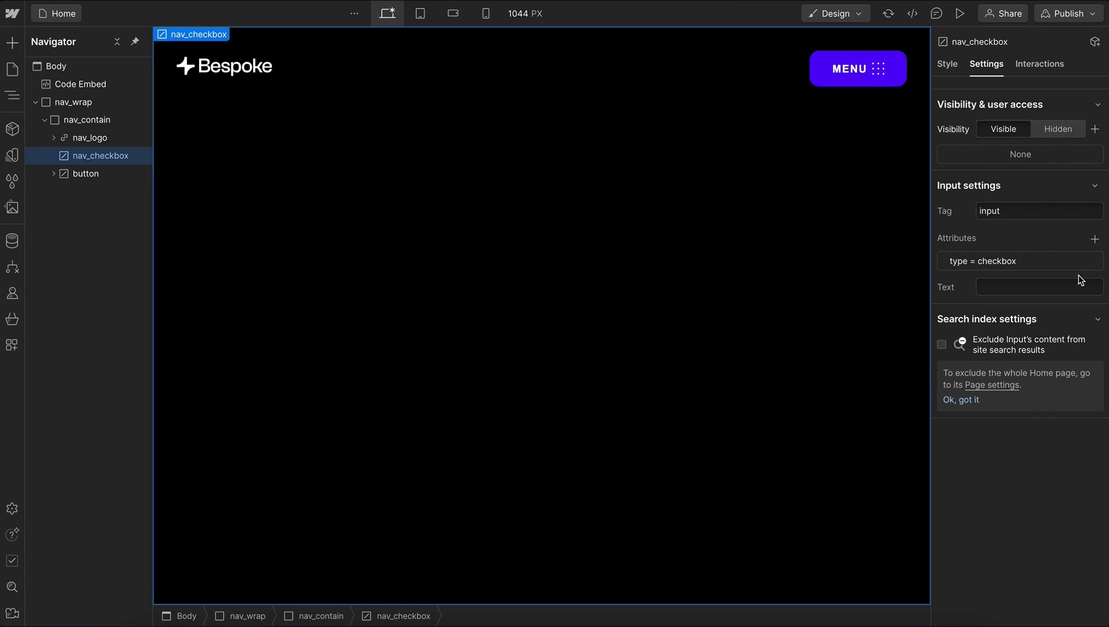
left_click(94, 175)
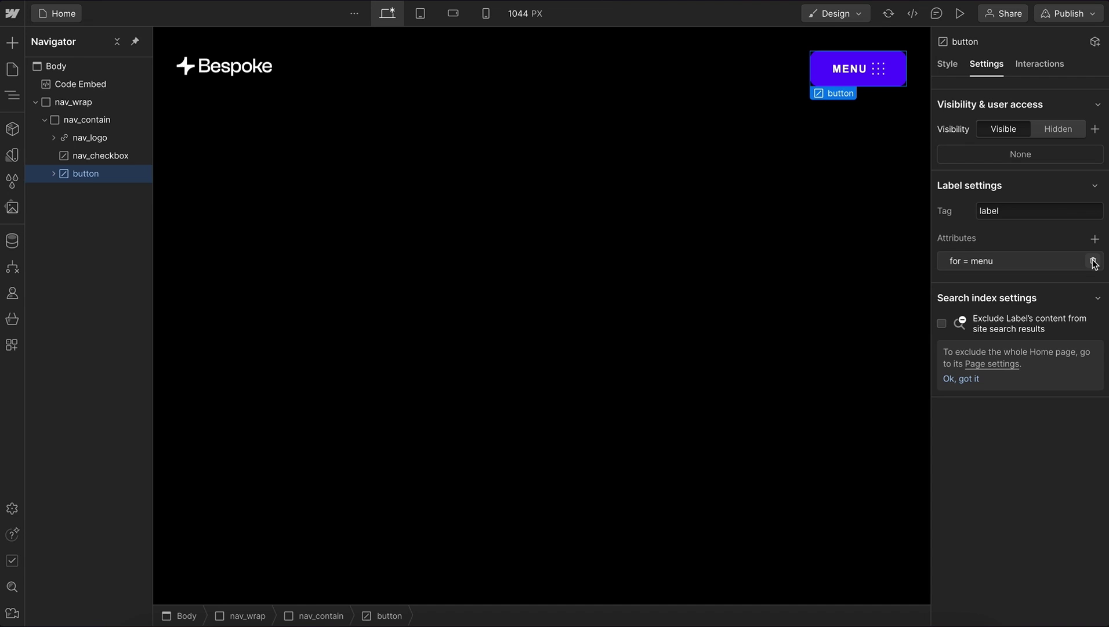
left_click(1093, 262)
- Move nav_checkbox into the button label below the Dot Icon and check its settings
left_click(54, 173)
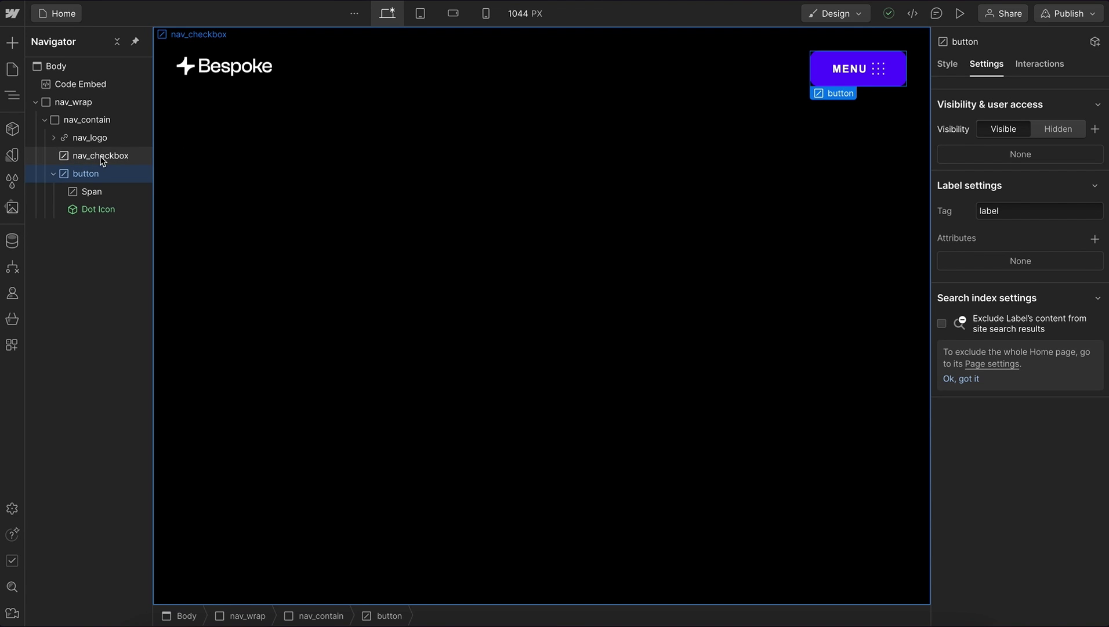
left_click_drag(102, 161, 101, 213)
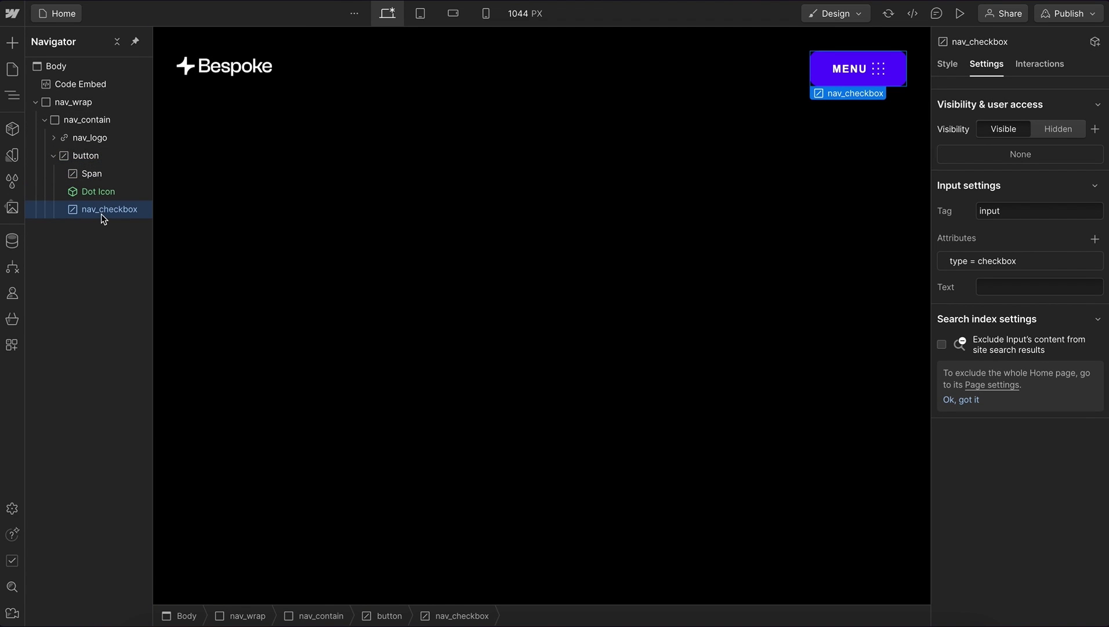
left_click(97, 159)
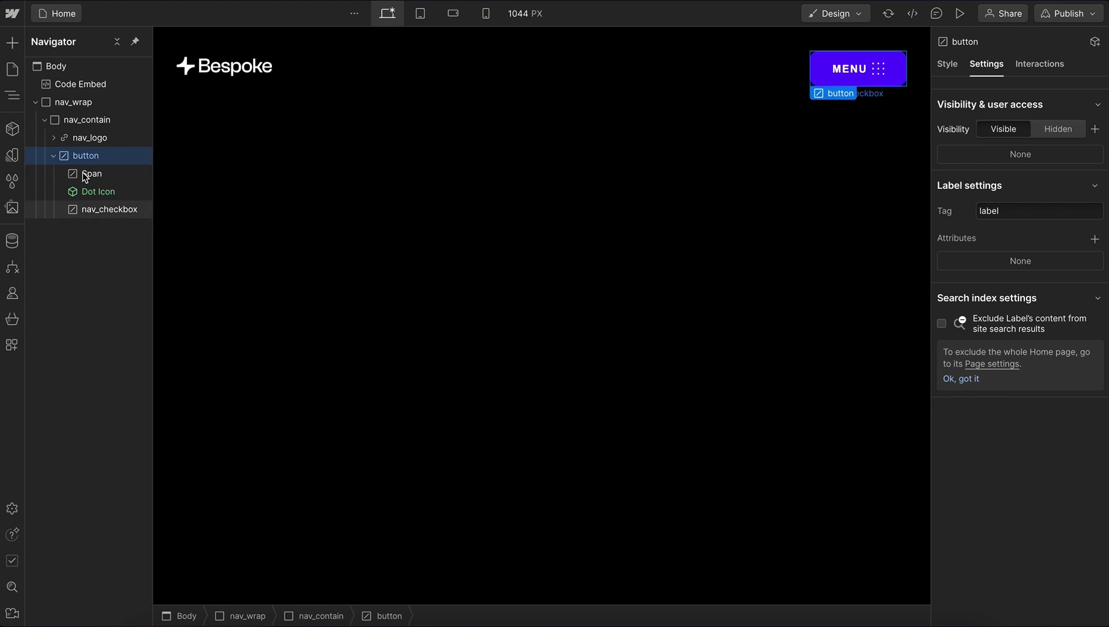
left_click(101, 212)
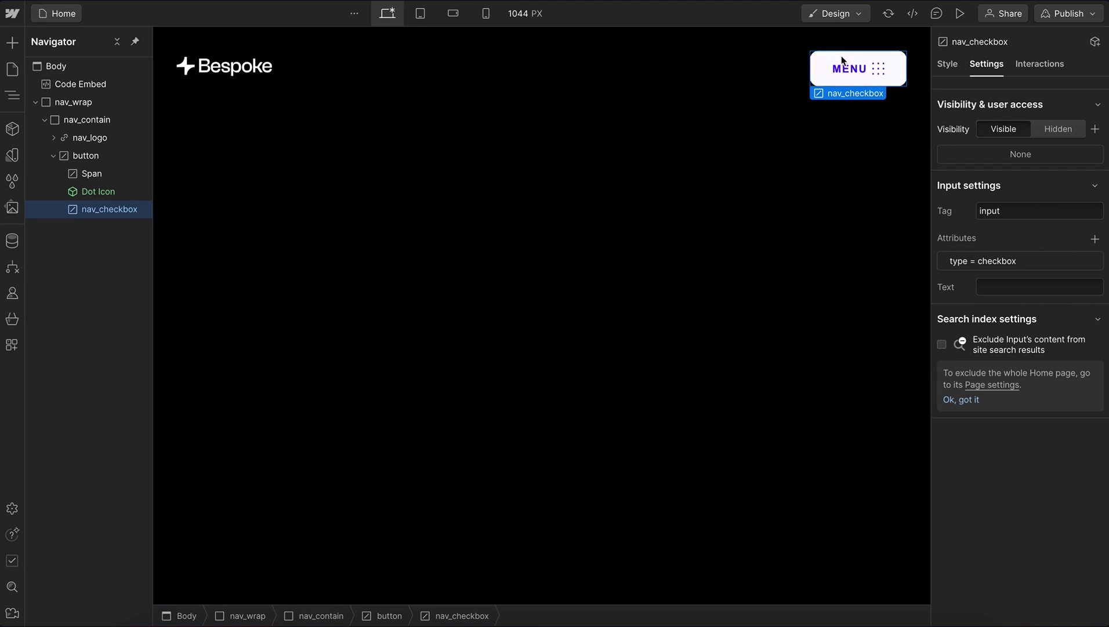
left_click(100, 158)
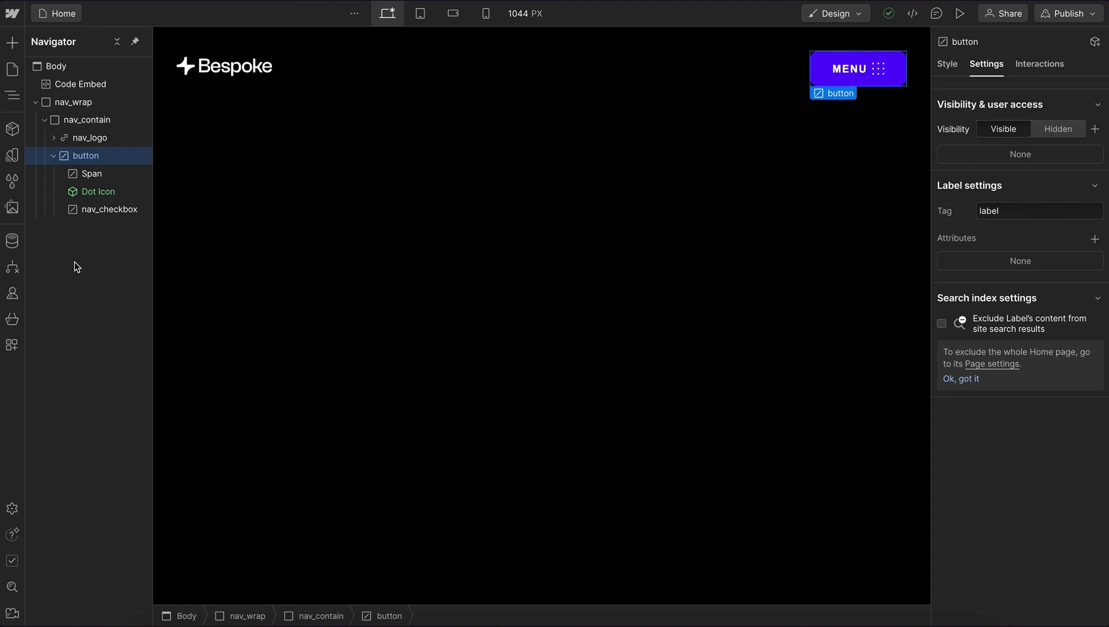
left_click(52, 155)
- Insert a Div Block into nav_wrap with the class nav_menu_wrap
left_click(44, 119)
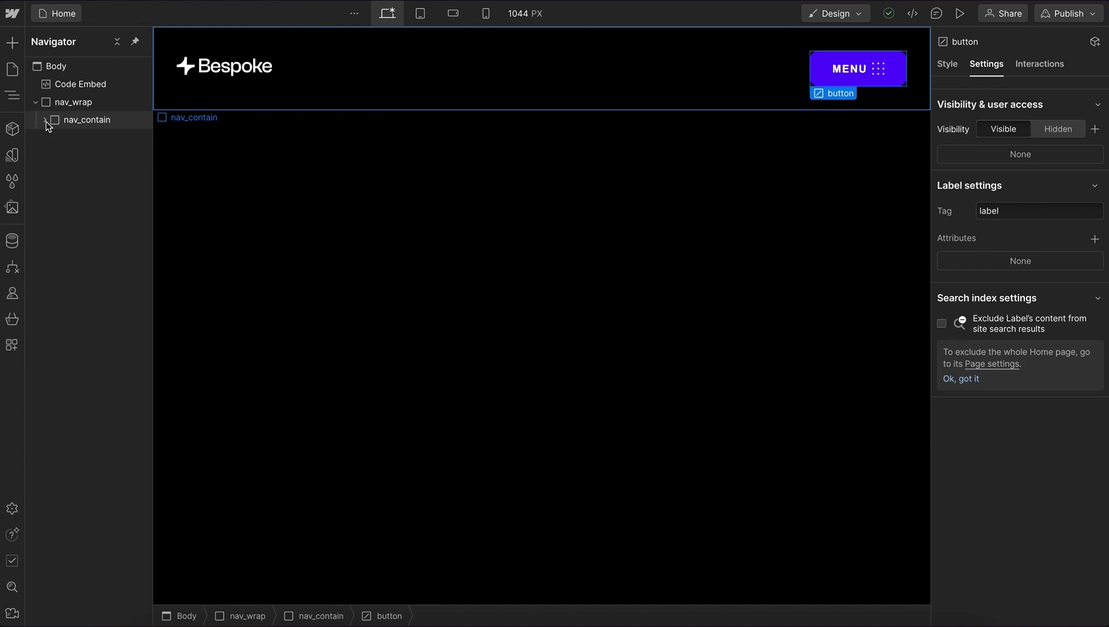
left_click(88, 100)
key("ctrl+e")
type("div")
key("Return")
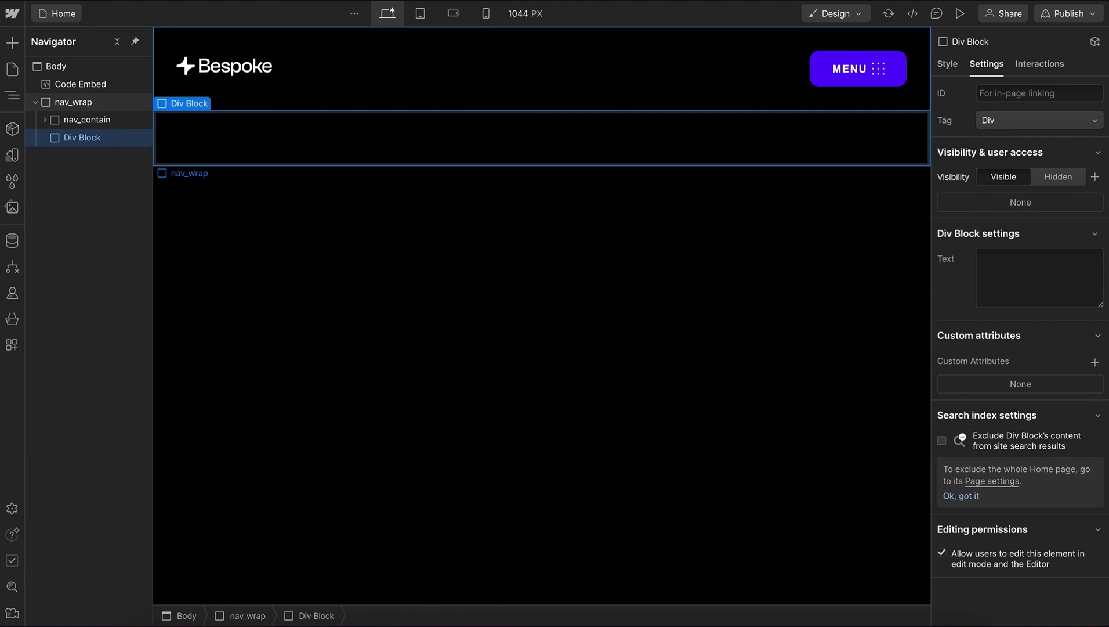
key("ctrl+Return")
type("nav_")
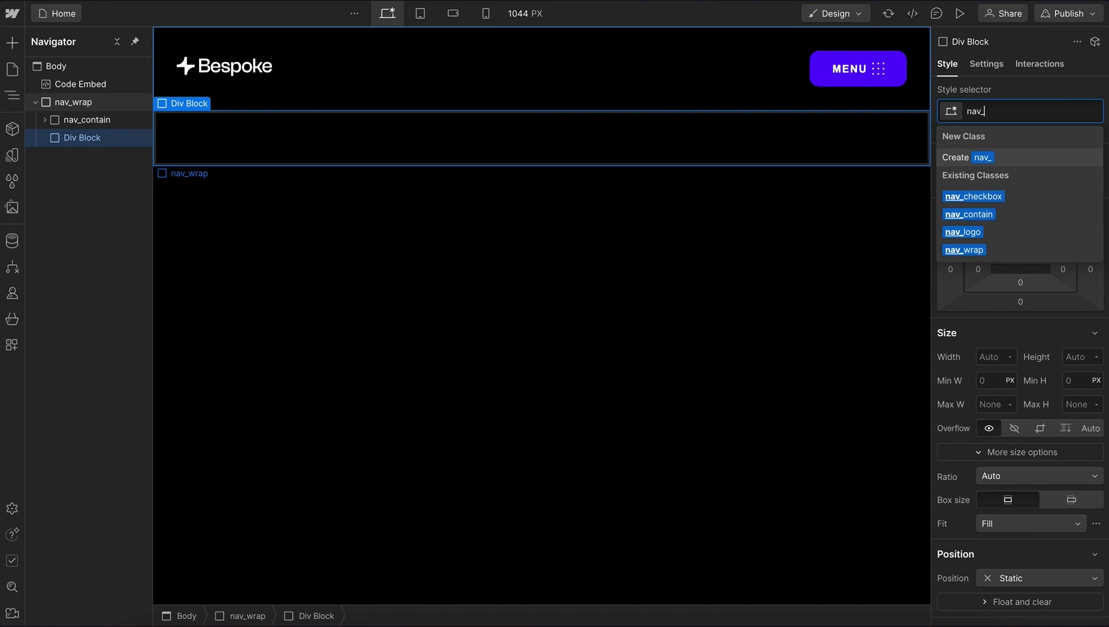
type("menu_")
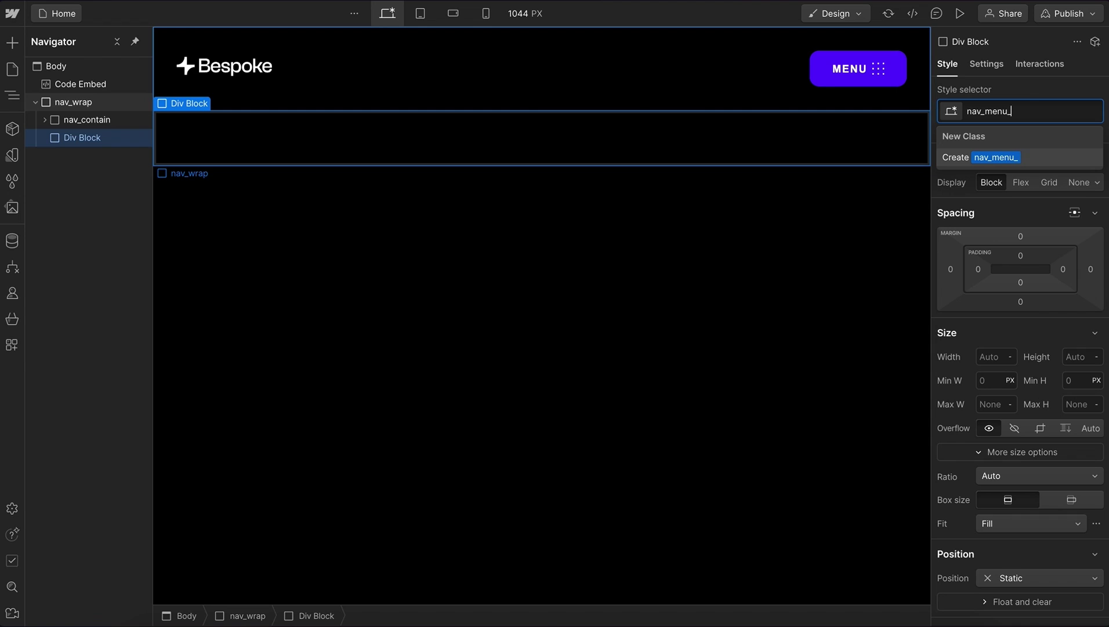
type("wrap")
key("Return")
- Make nav_menu_wrap absolute across the top, 100vh tall, with overflow auto
left_click(1015, 578)
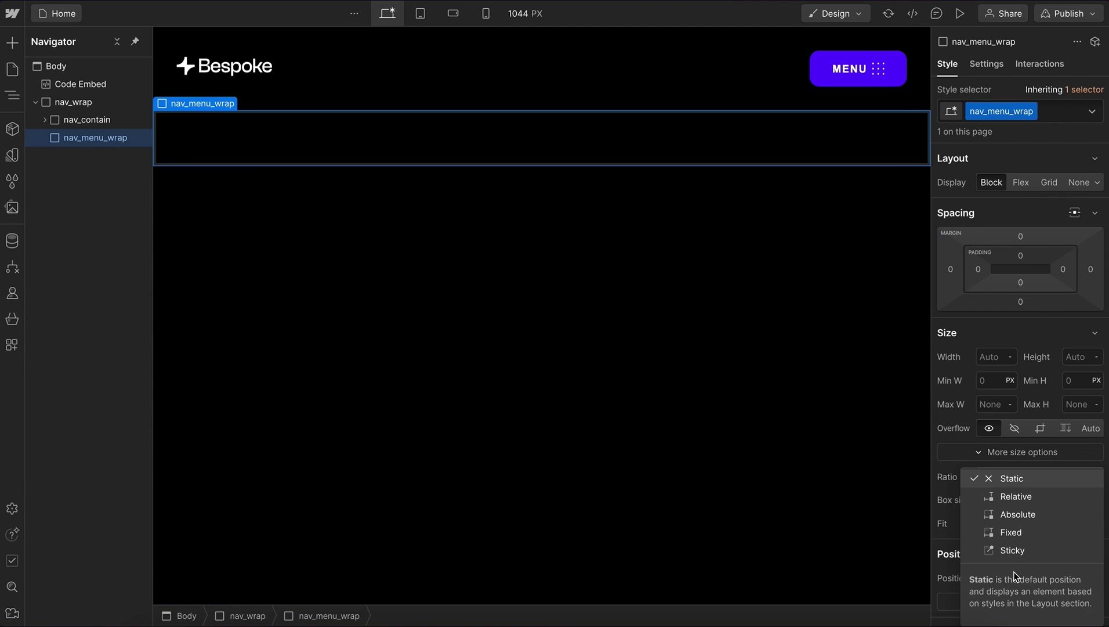
left_click(1045, 516)
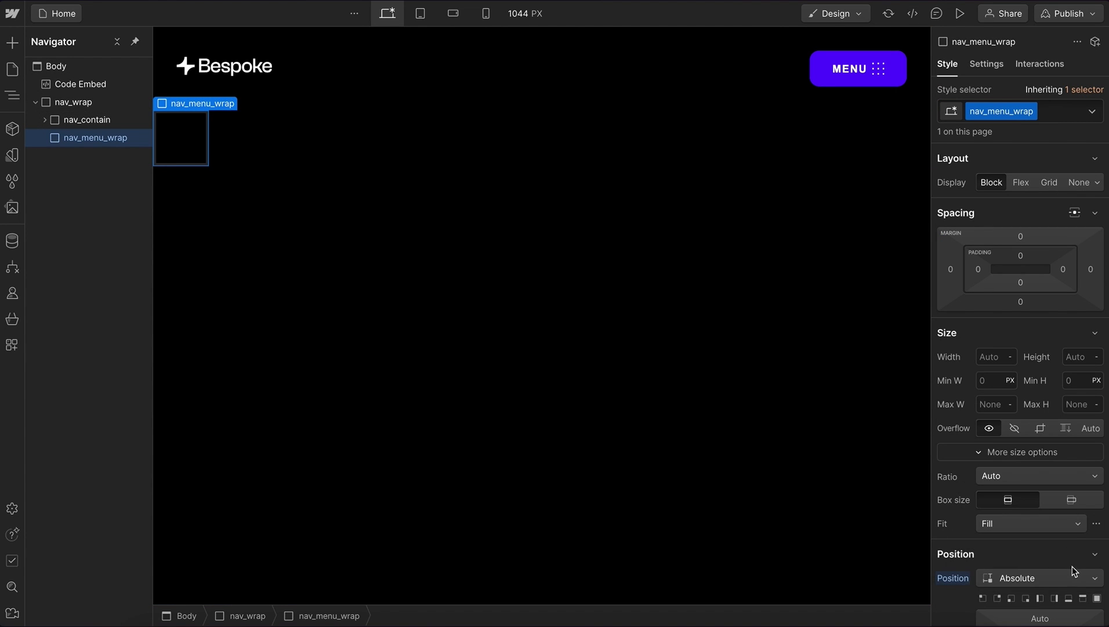
left_click(1083, 599)
left_click(1073, 357)
type("1")
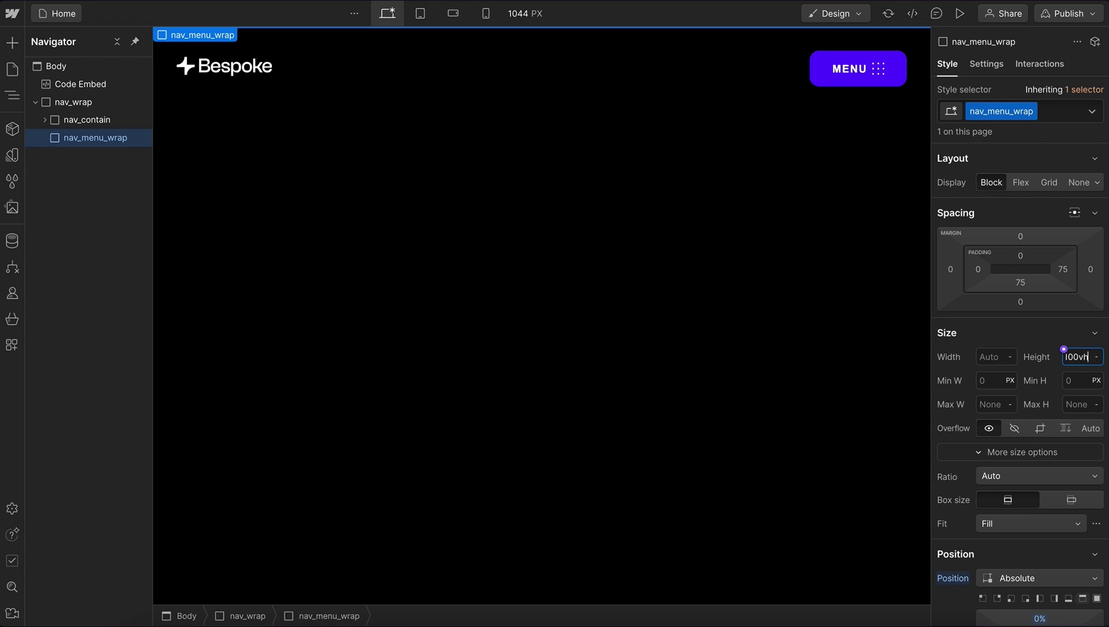
type("00vh")
key("Return")
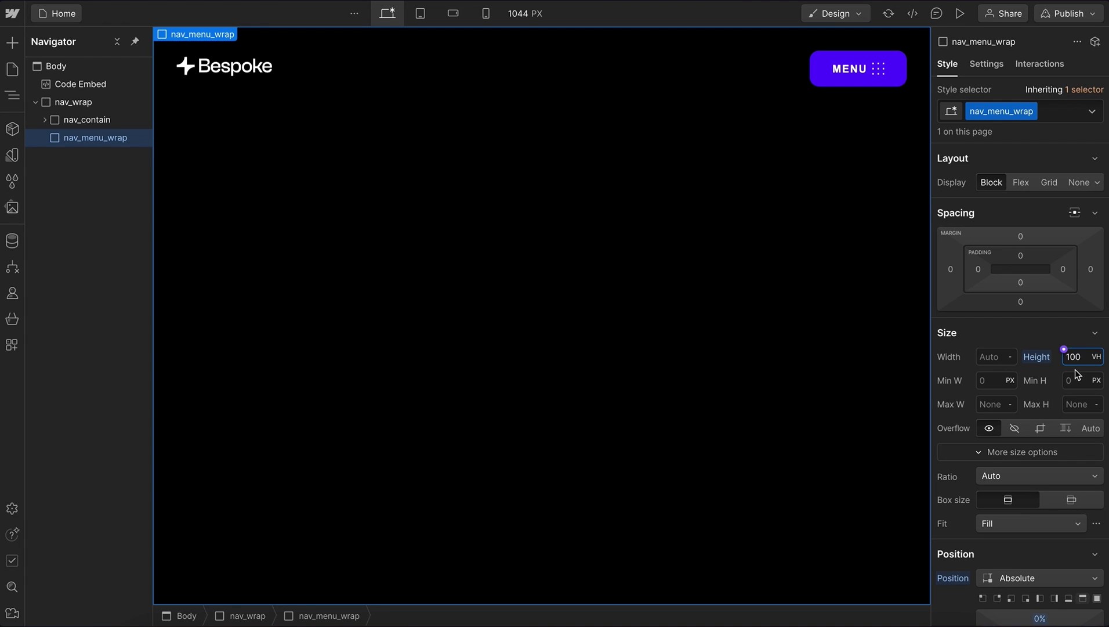
left_click(1090, 431)
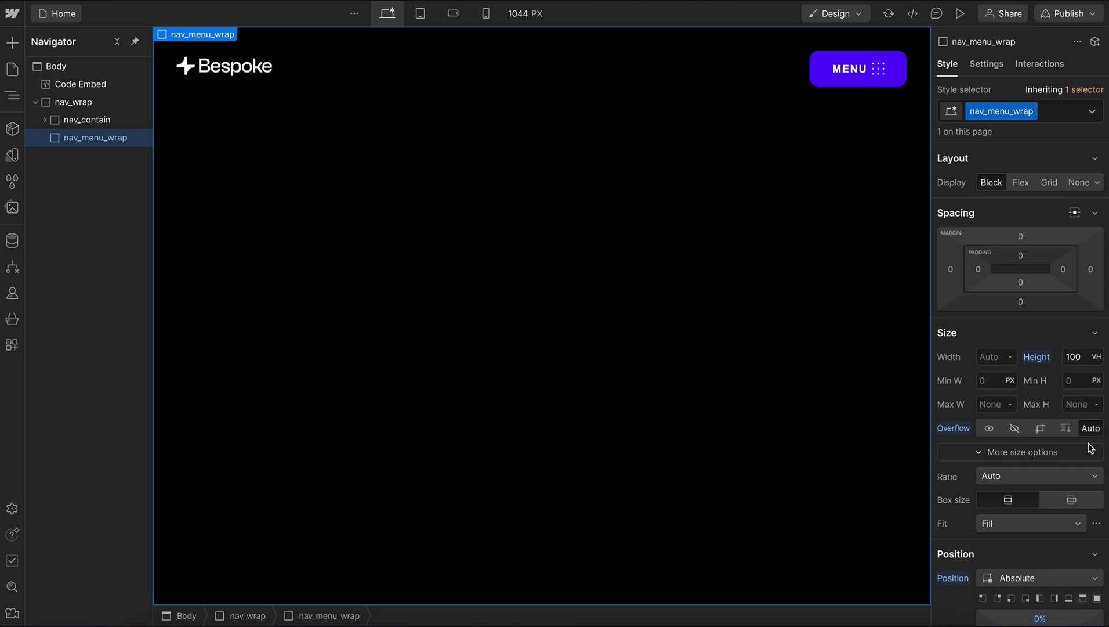
- Give nav_menu_wrap a #1b1b1b background and set its tag to Nav
scroll(1007, 364, "down", 7)
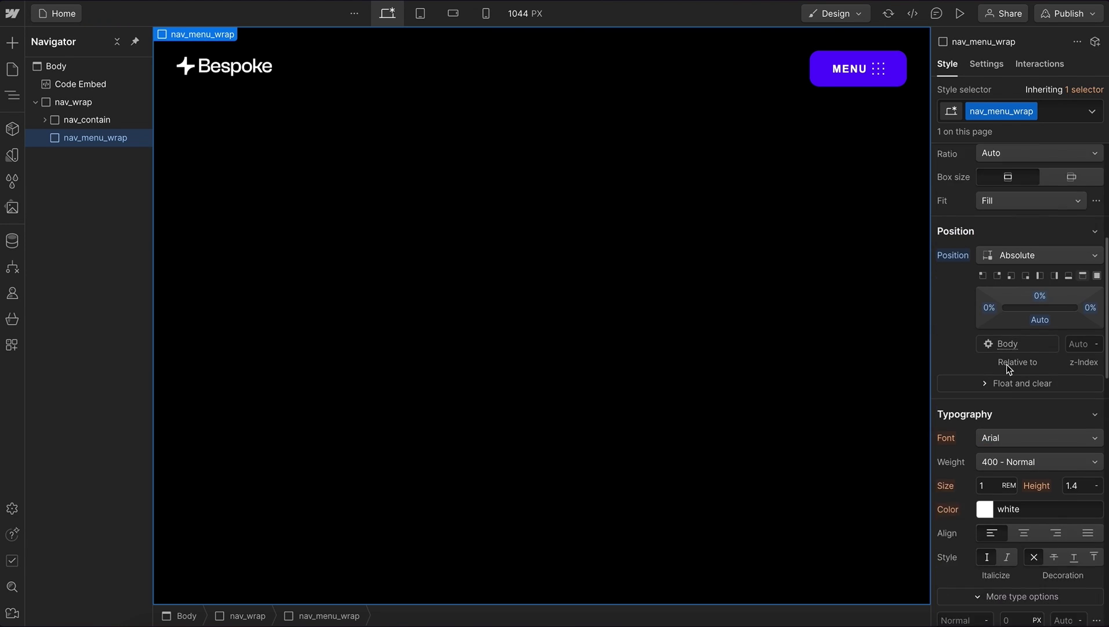
scroll(1008, 471, "down", 4)
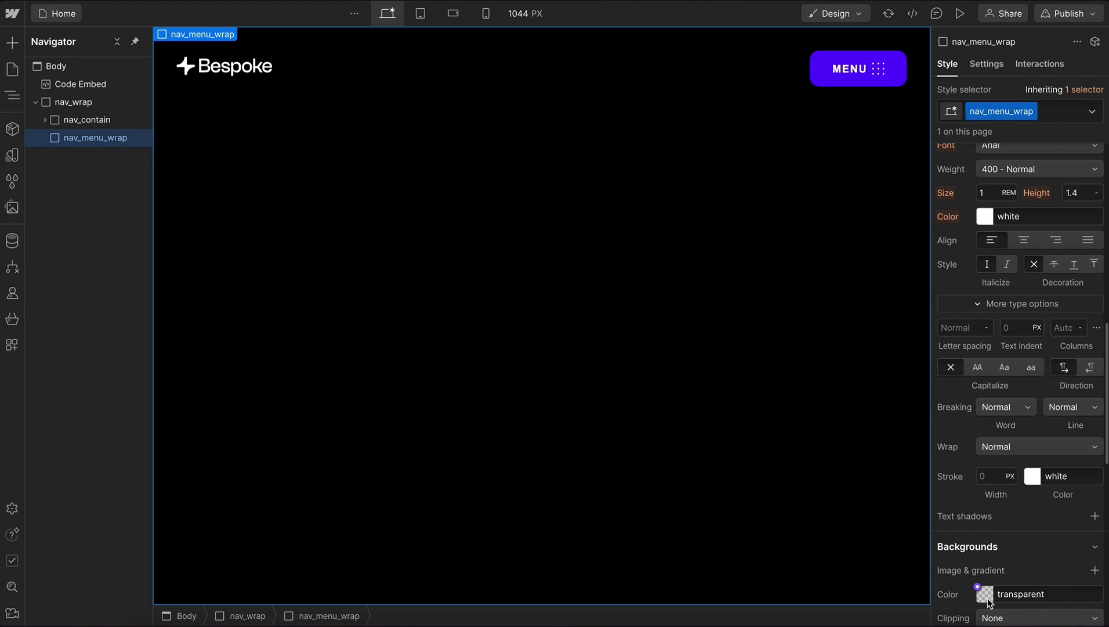
left_click(987, 598)
left_click_drag(982, 491, 896, 478)
left_click(995, 327)
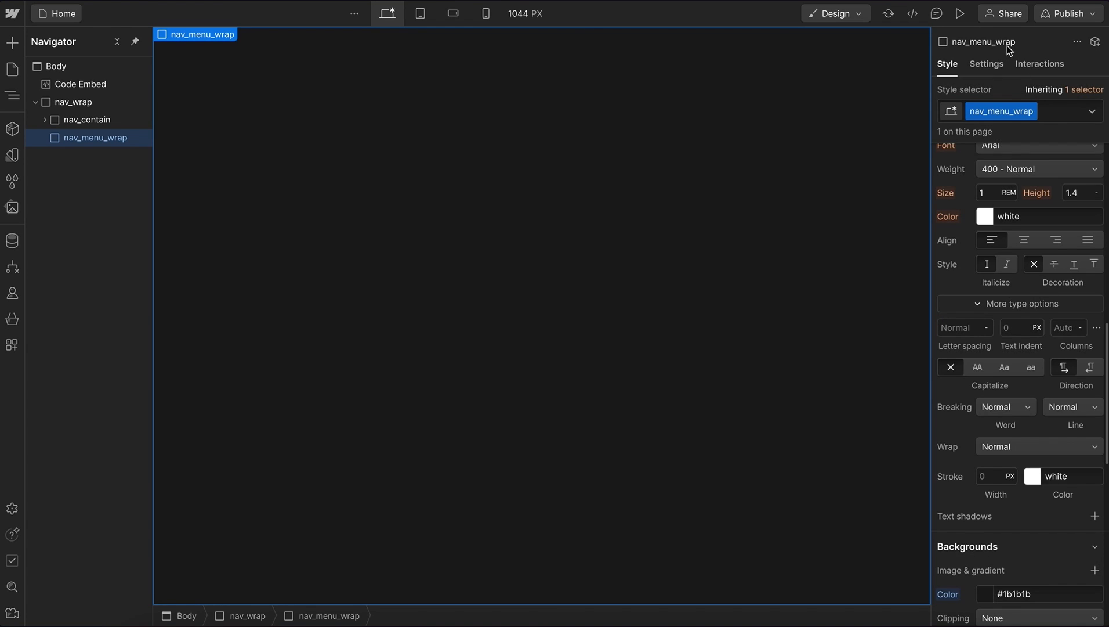
left_click(986, 63)
left_click(1021, 119)
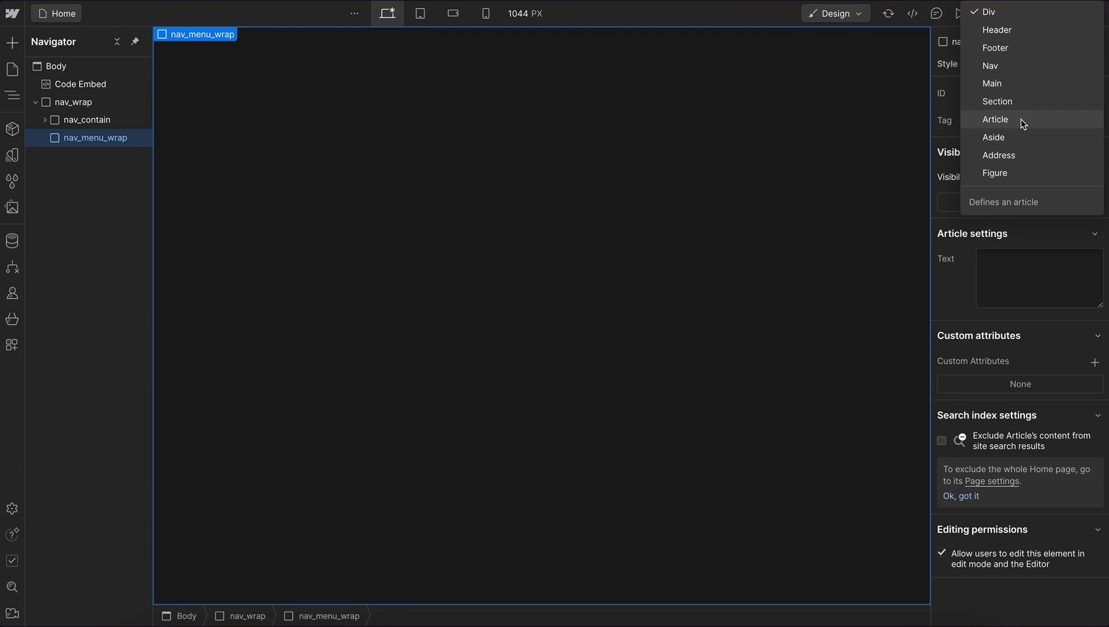
left_click(996, 68)
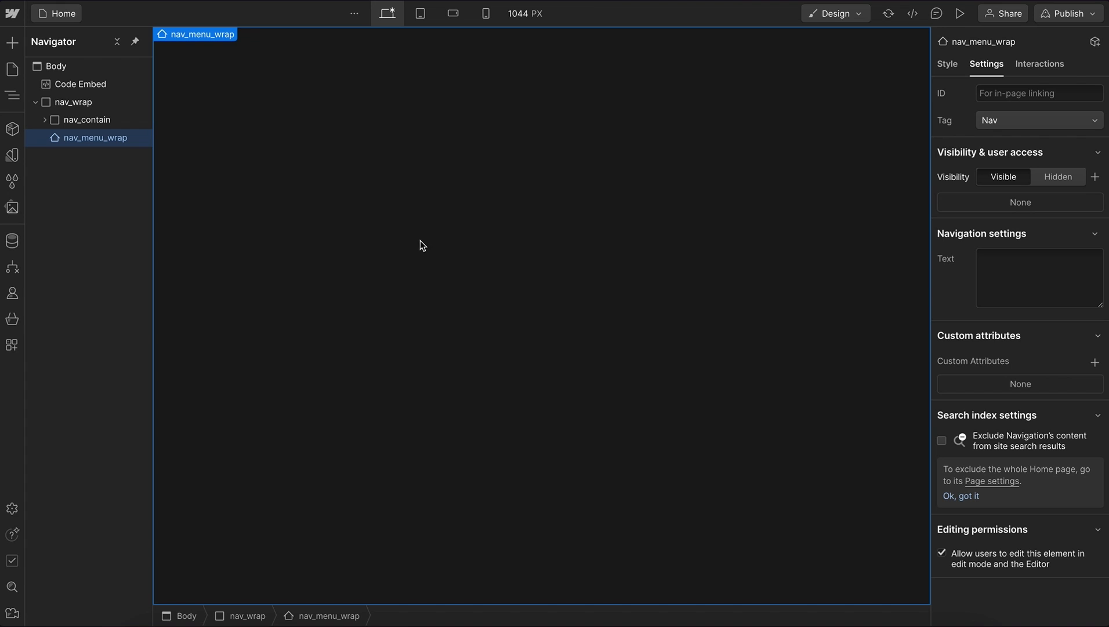
- Set nav_contain to Position Relative with a z-index of 2
left_click(86, 119)
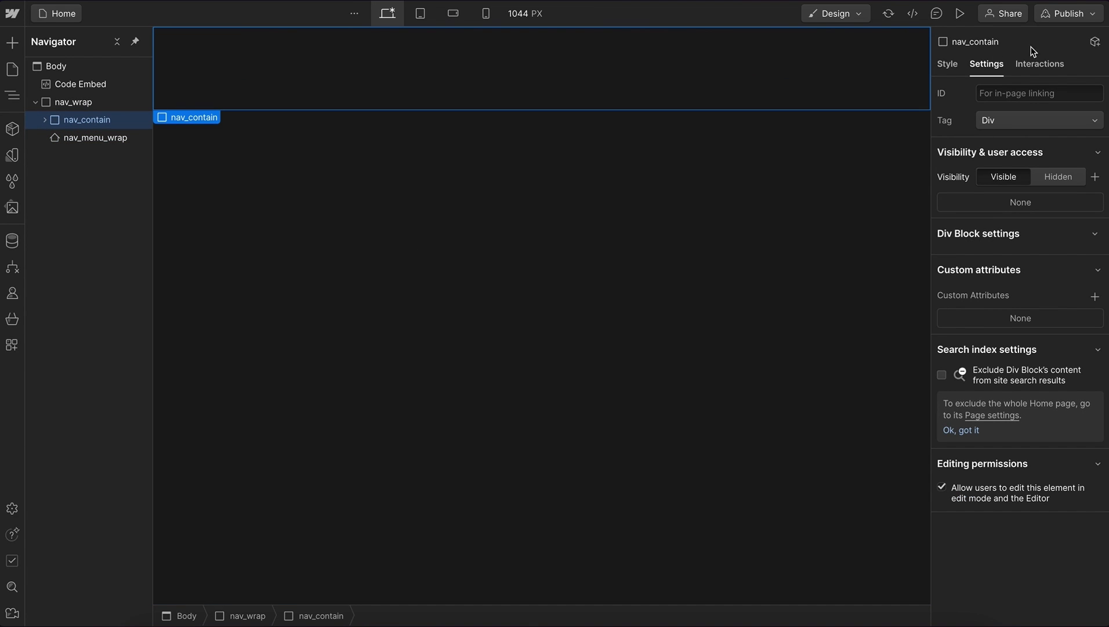
left_click(951, 70)
scroll(967, 316, "down", 5)
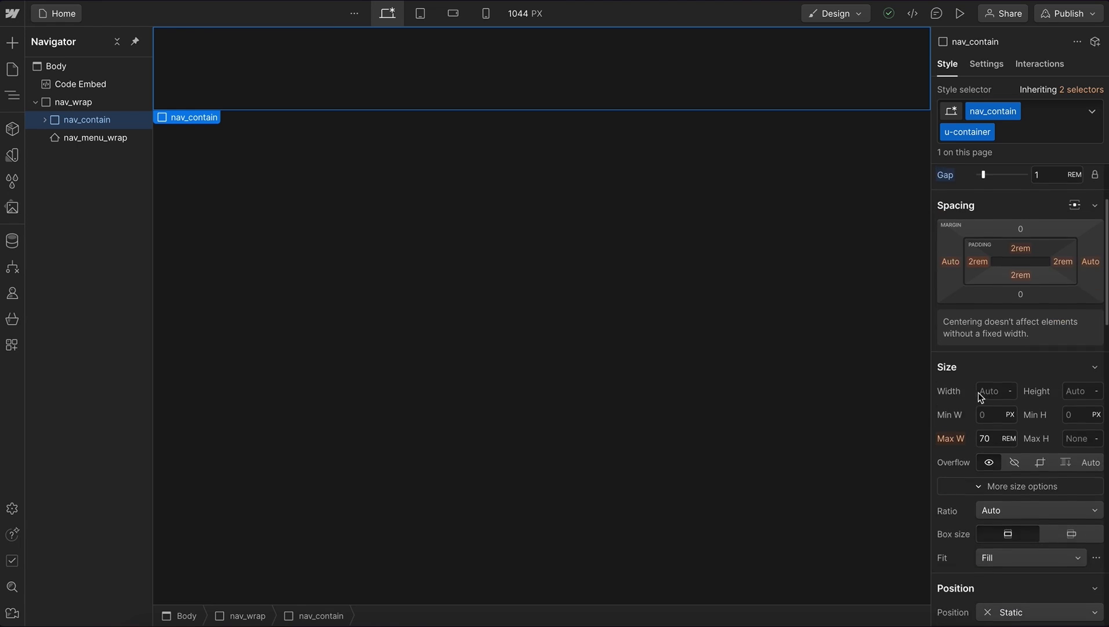
left_click(1009, 416)
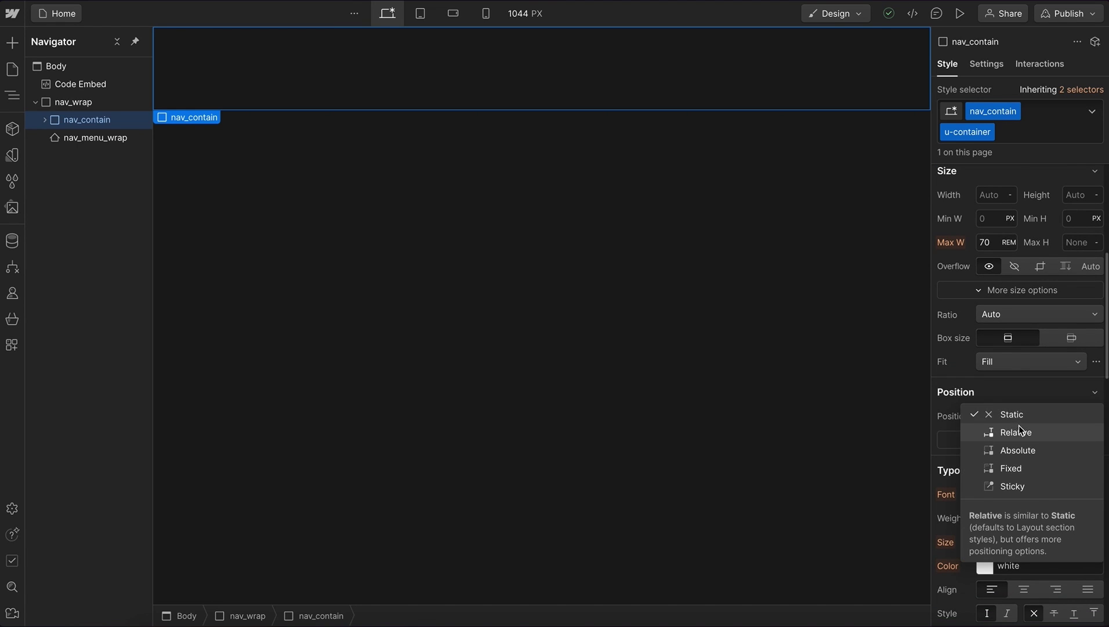
left_click(1019, 432)
left_click(1079, 487)
type("2")
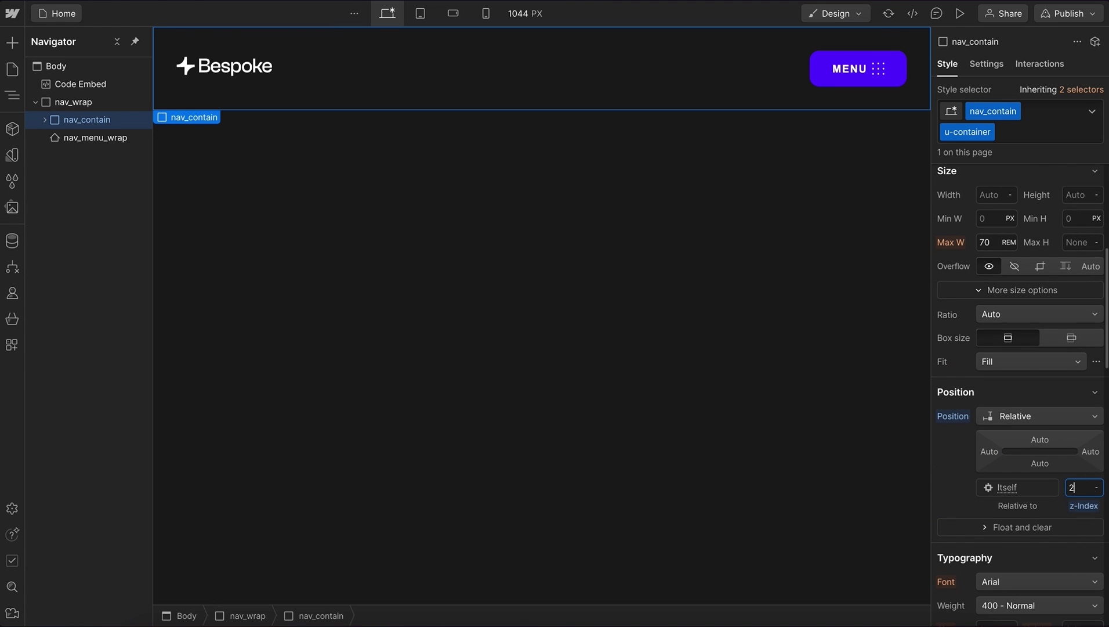
- Insert a Div Block classed nav_menu_contain inside nav_menu_wrap
left_click(328, 251)
key("ctrl+e")
key("Return")
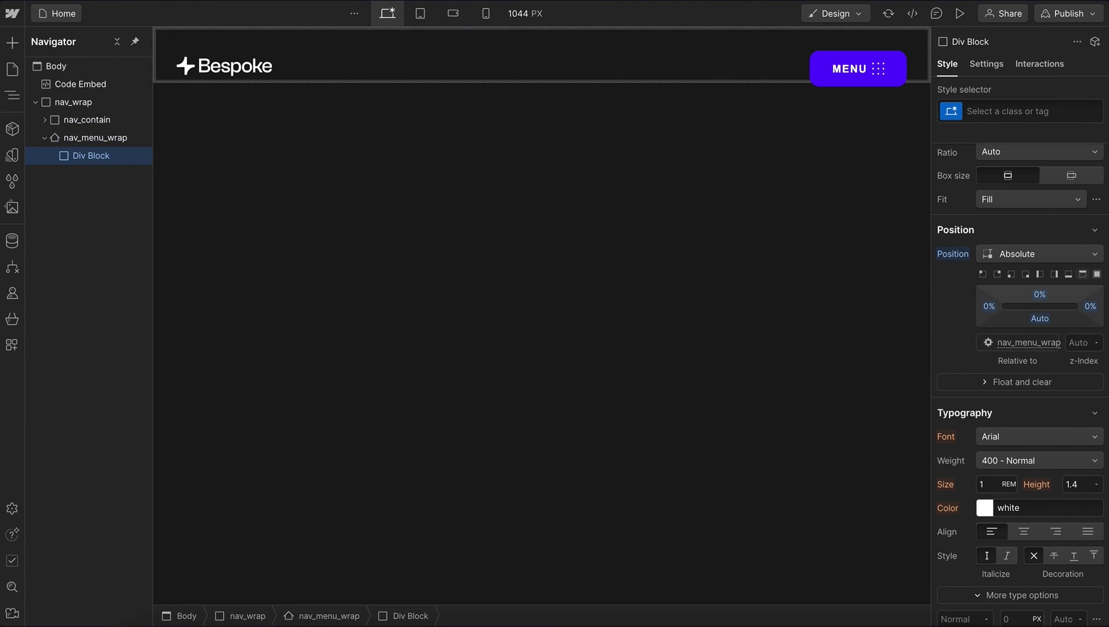
key("ctrl+Return")
type("nav_menu_contain")
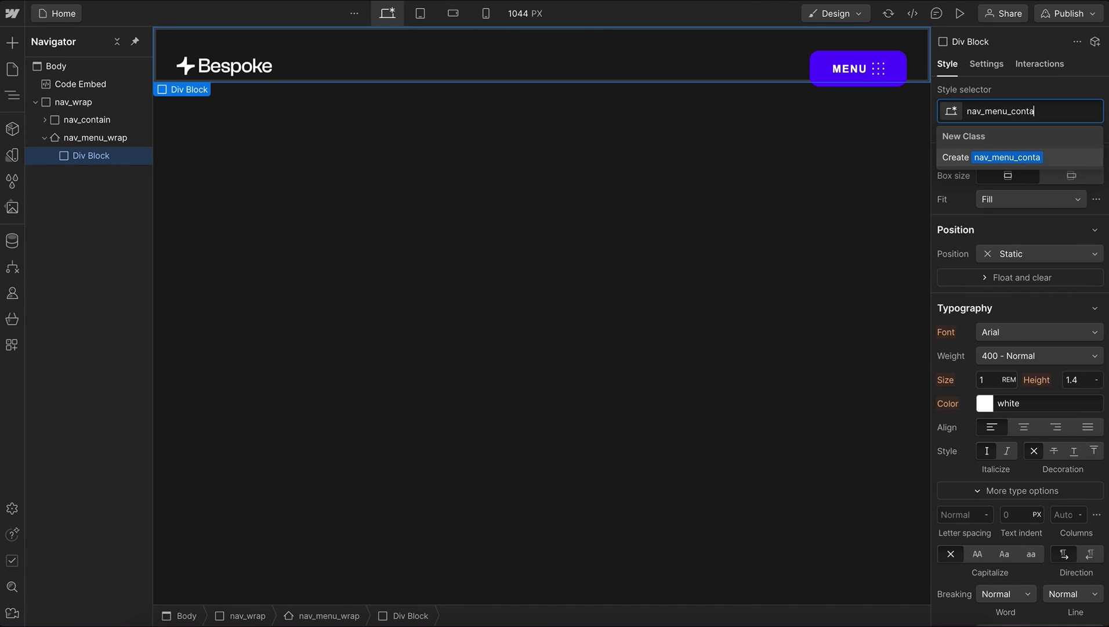
key("Return")
- Add the u-container combo class and a 100vh minimum height to nav_menu_contain
type("u")
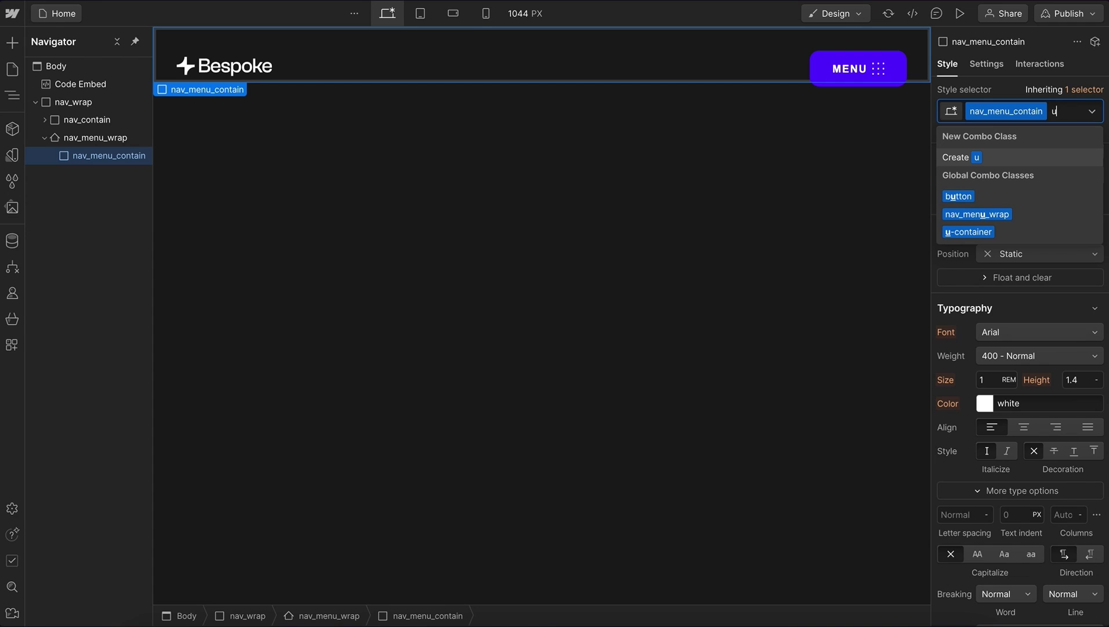
left_click(968, 232)
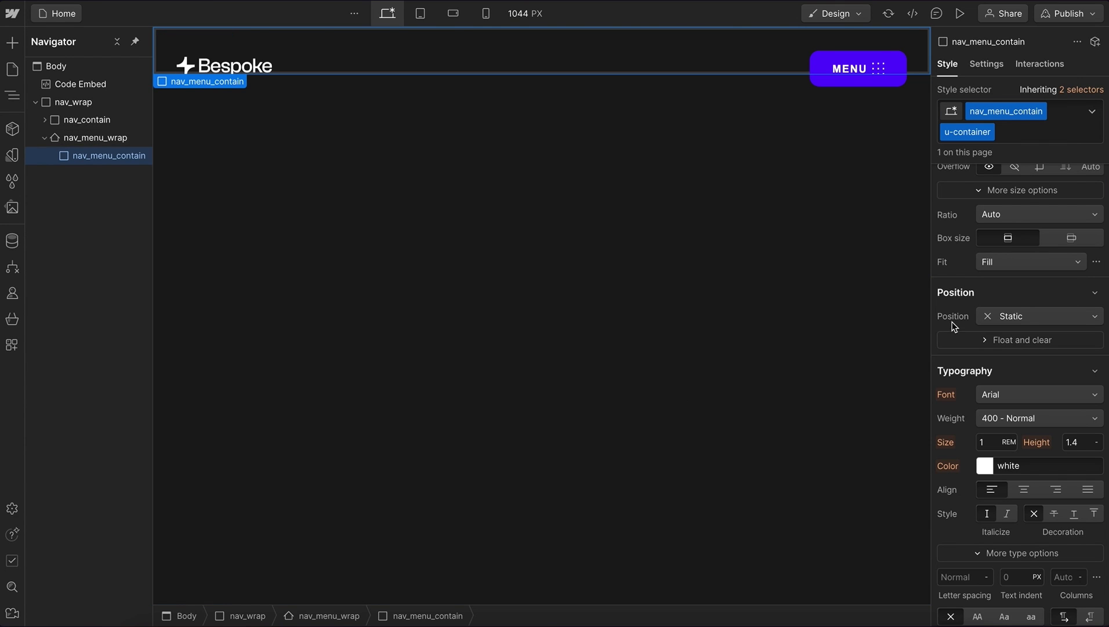
scroll(1083, 268, "up", 5)
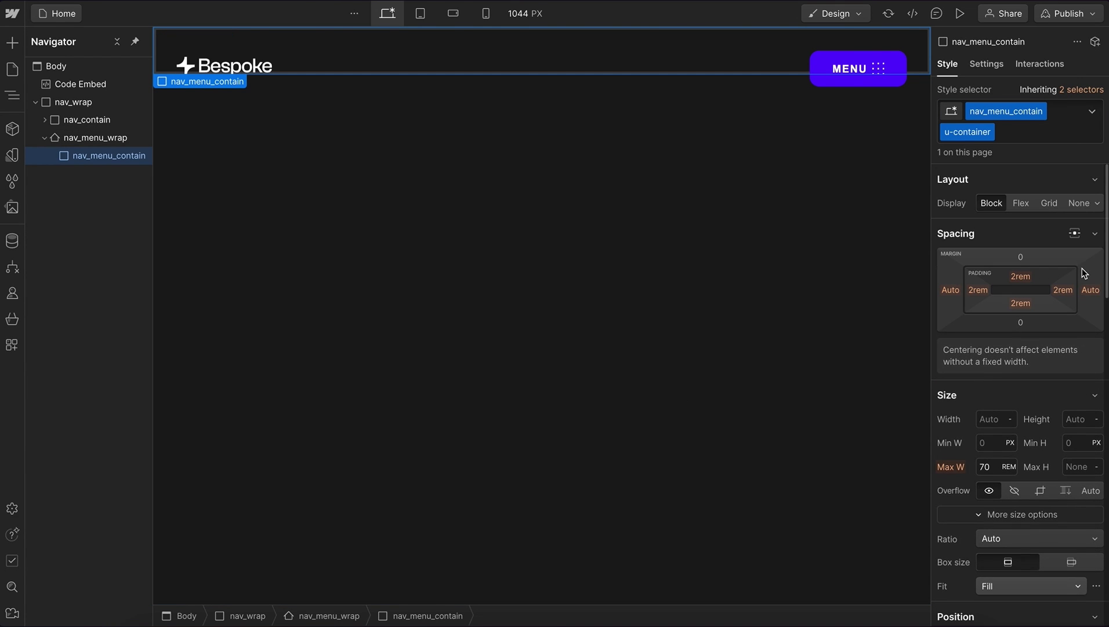
left_click(1083, 442)
type("10")
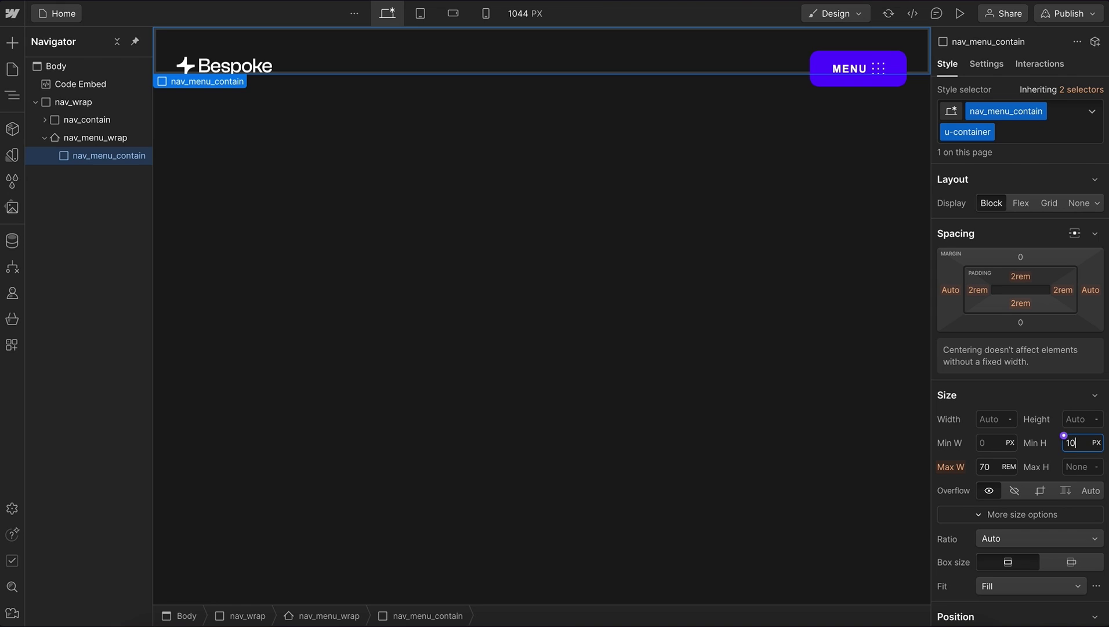
type("0vh")
key("Return")
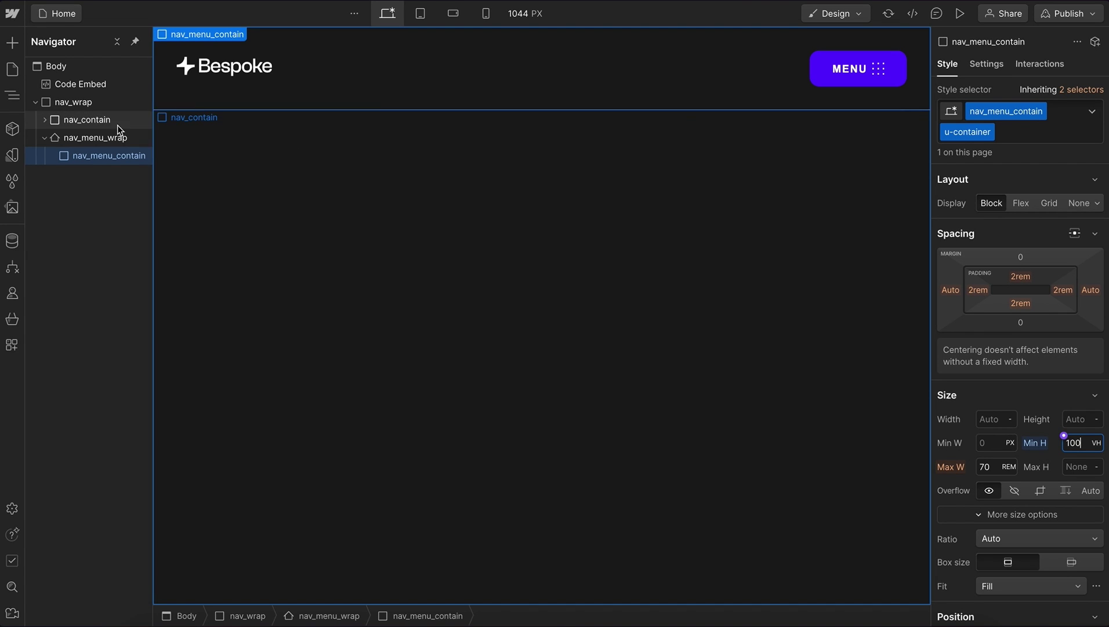
- Set nav_menu_contain to a vertical flex layout with Align Y: Center
left_click(107, 145)
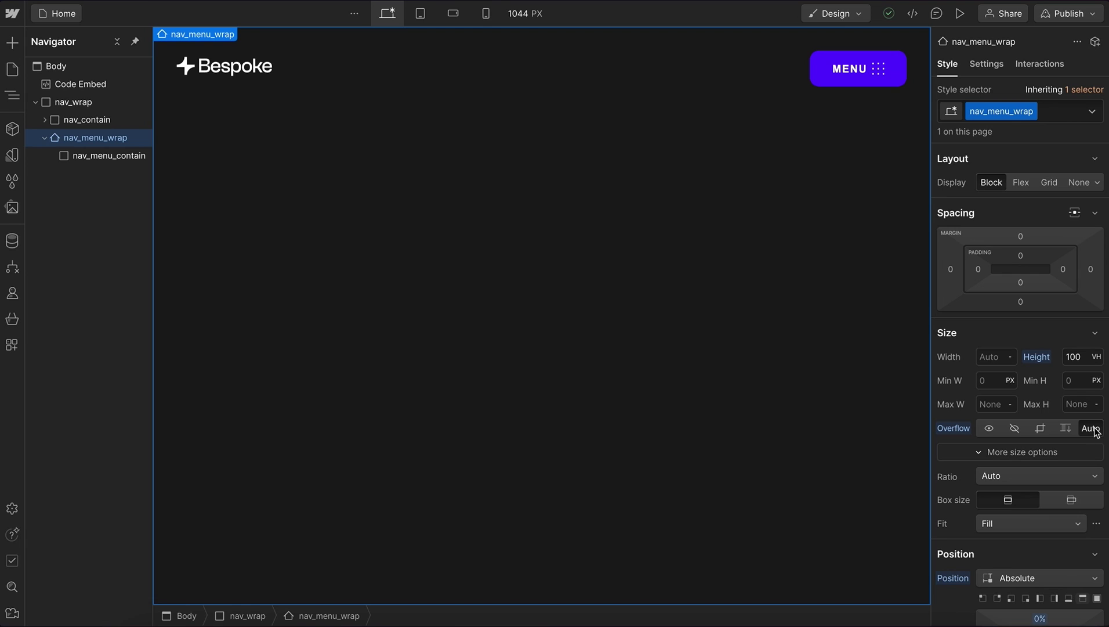
left_click(87, 156)
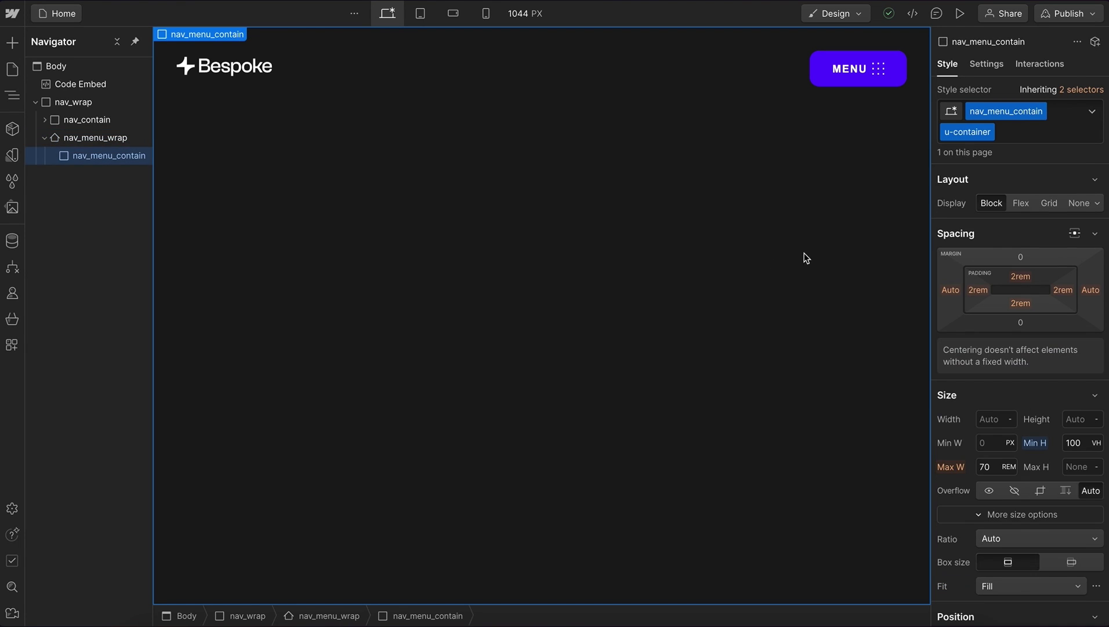
left_click(1022, 205)
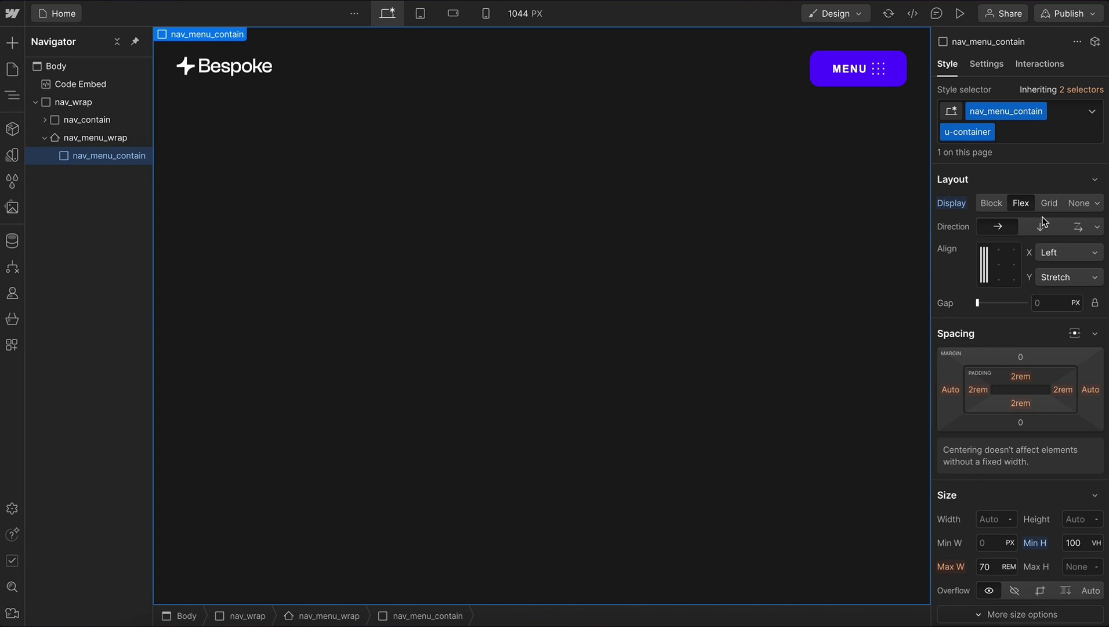
left_click(1065, 278)
left_click(1063, 293)
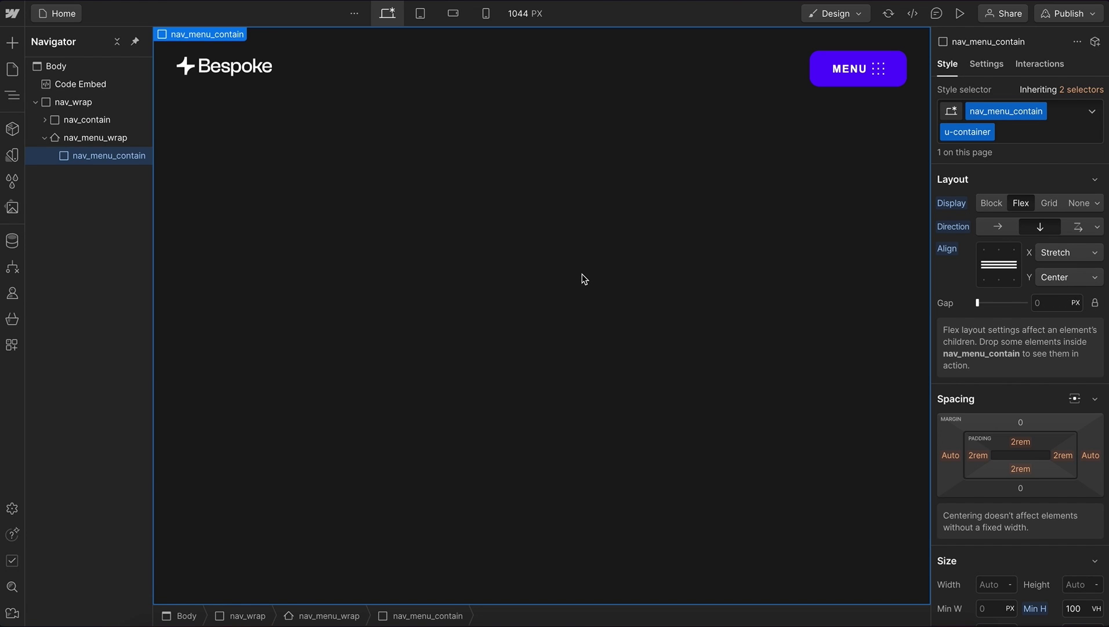
key("ctrl+k")
- Insert a List classed nav_menu_list and class its first item nav_menu_item
type("list")
key("Return")
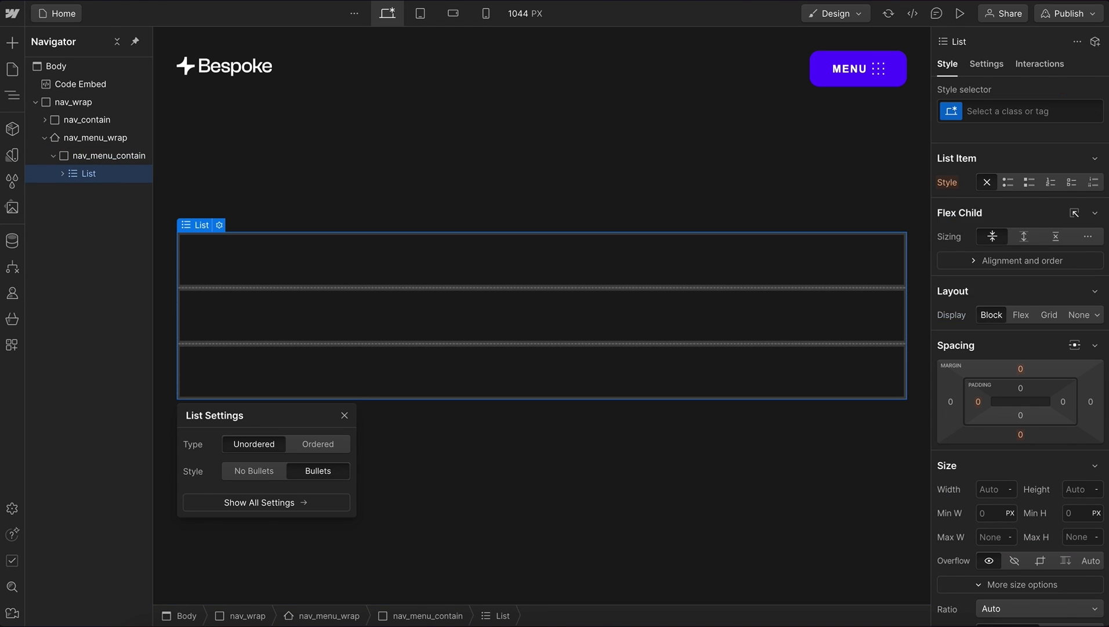
key("ctrl+Return")
type("nav_menu_list")
key("Return")
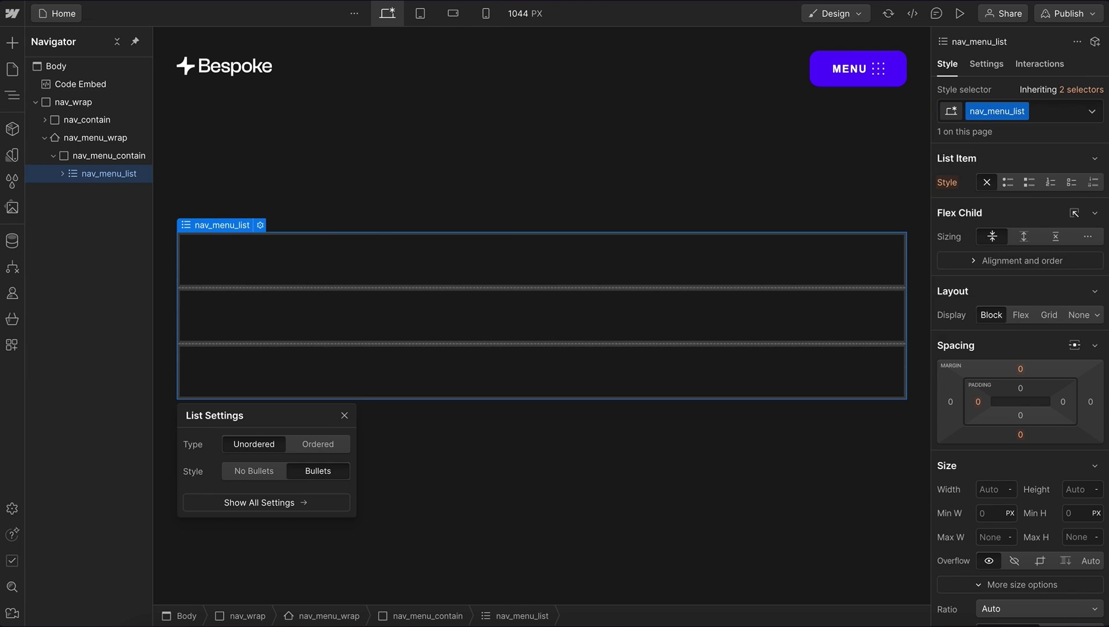
left_click(541, 259)
key("ctrl+Return")
type("nav_menu_item")
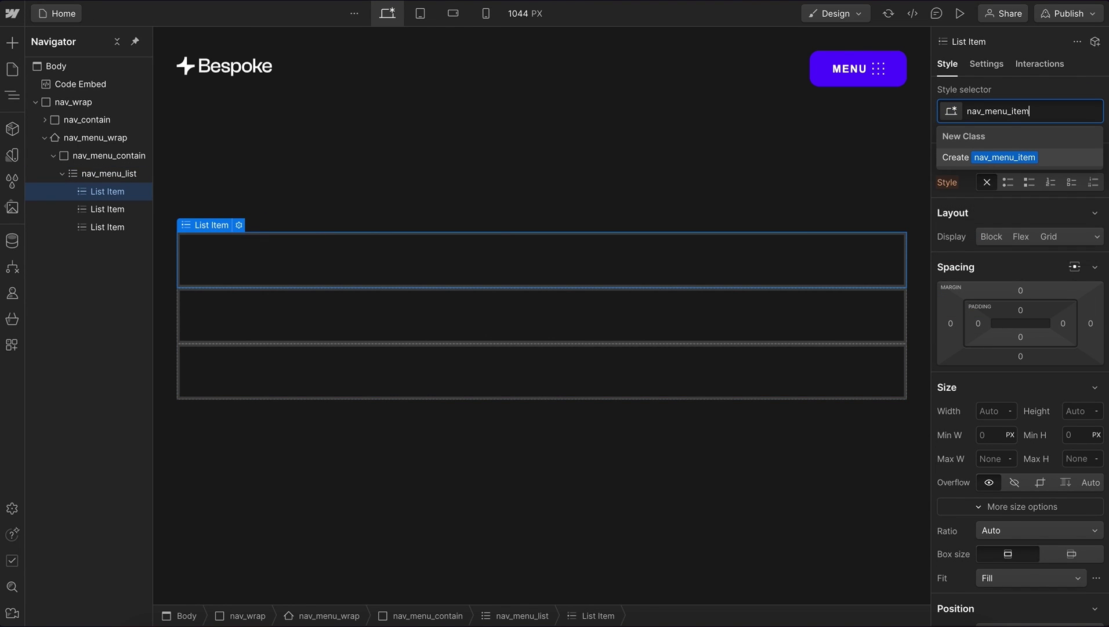
key("Return")
- Add a Text Link classed nav_menu_link to the list item, displayed as block
key("ctrl+e")
type("lin")
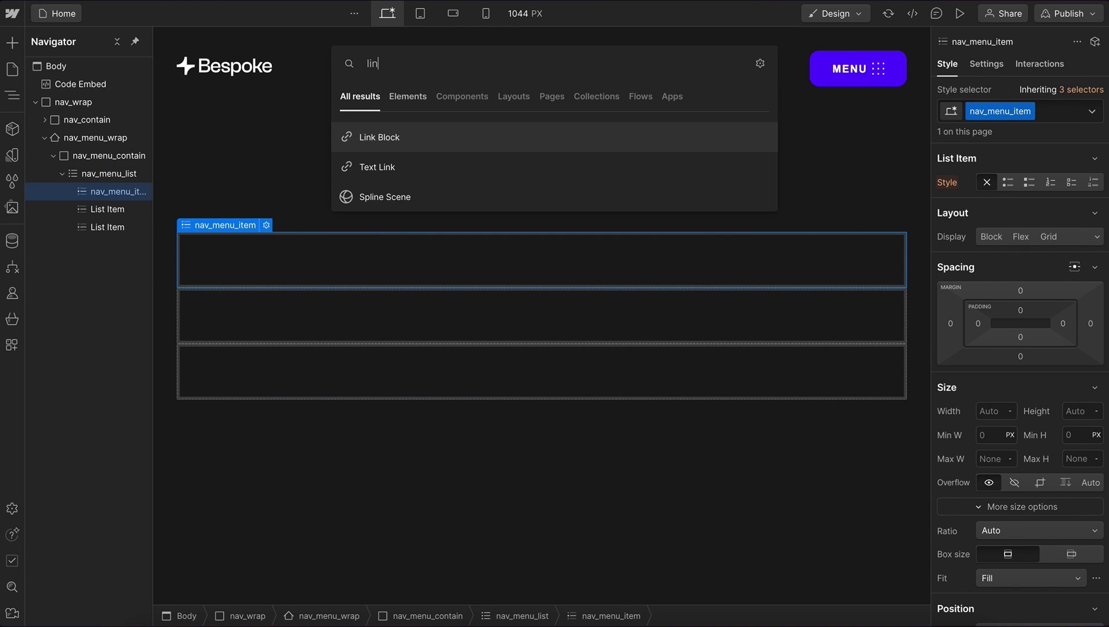
left_click(512, 168)
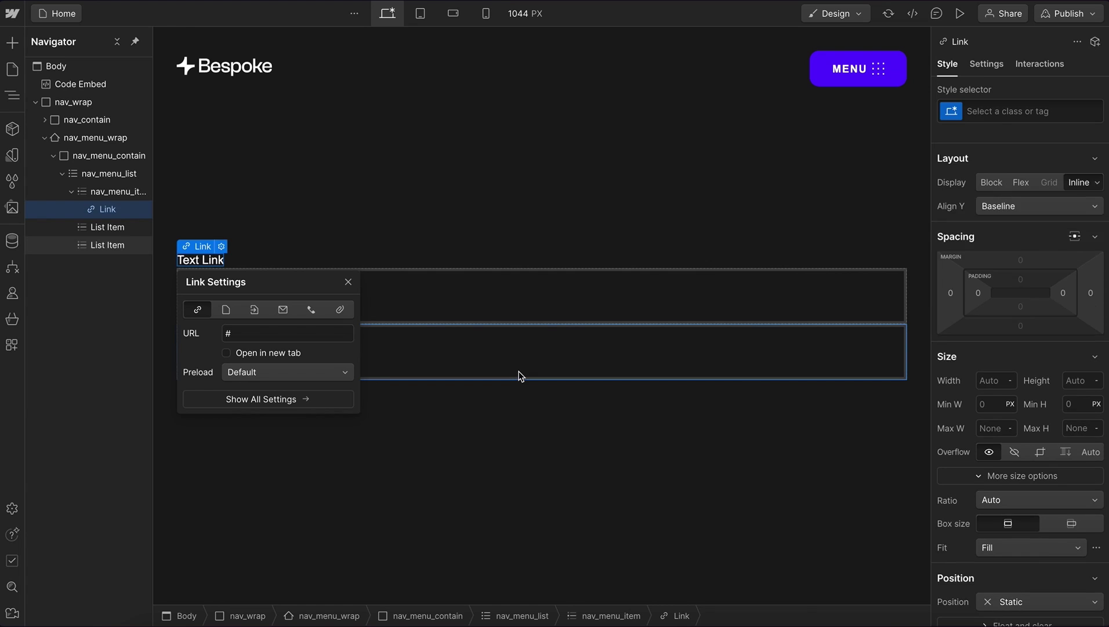
key("ctrl+Return")
type("nav_menu_link")
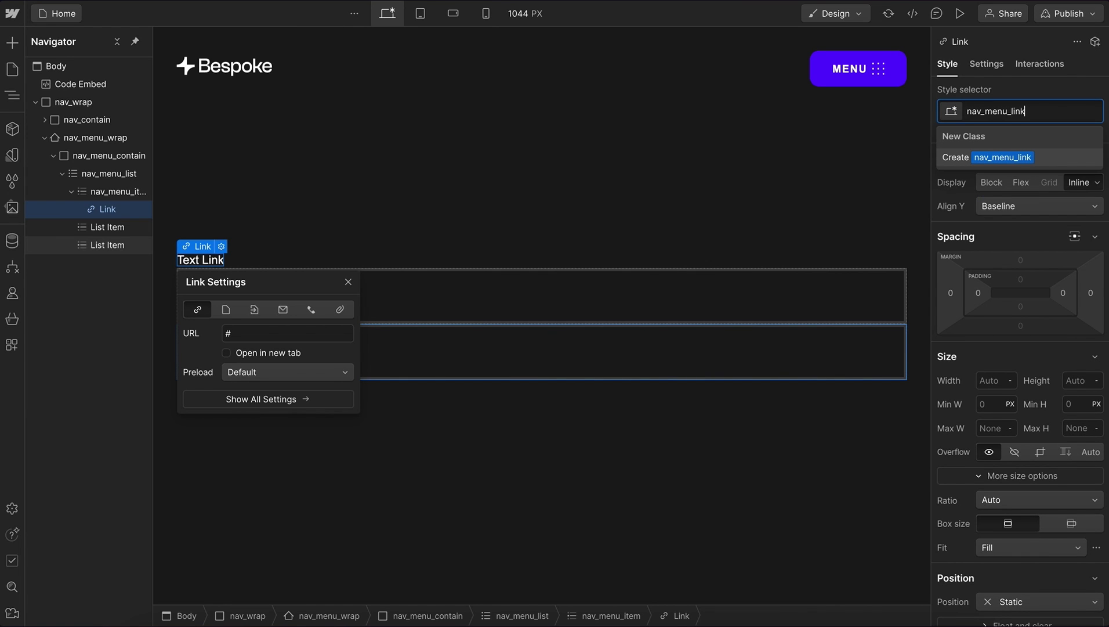
key("Return")
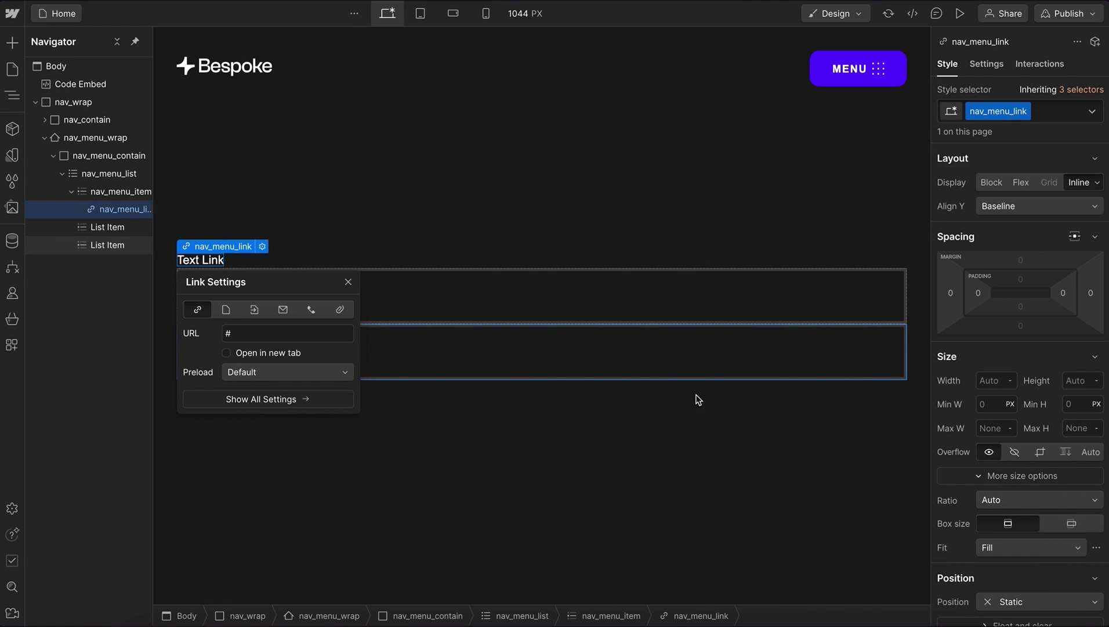
left_click(990, 182)
scroll(988, 461, "down", 10)
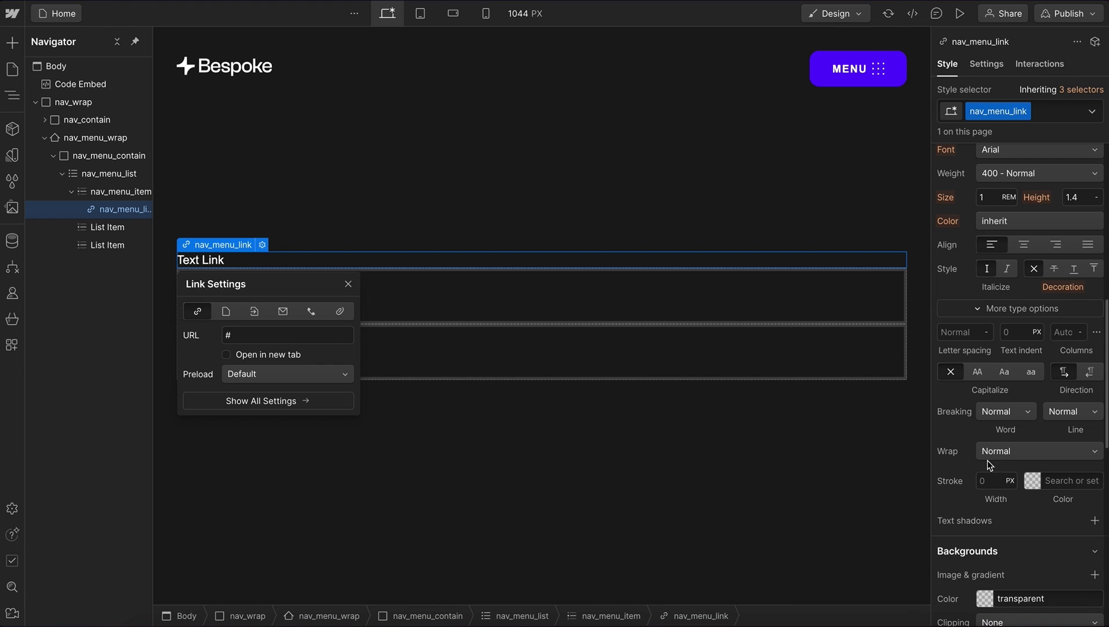
- Add the custom property container-type: inline-size to nav_menu_list
left_click(101, 180)
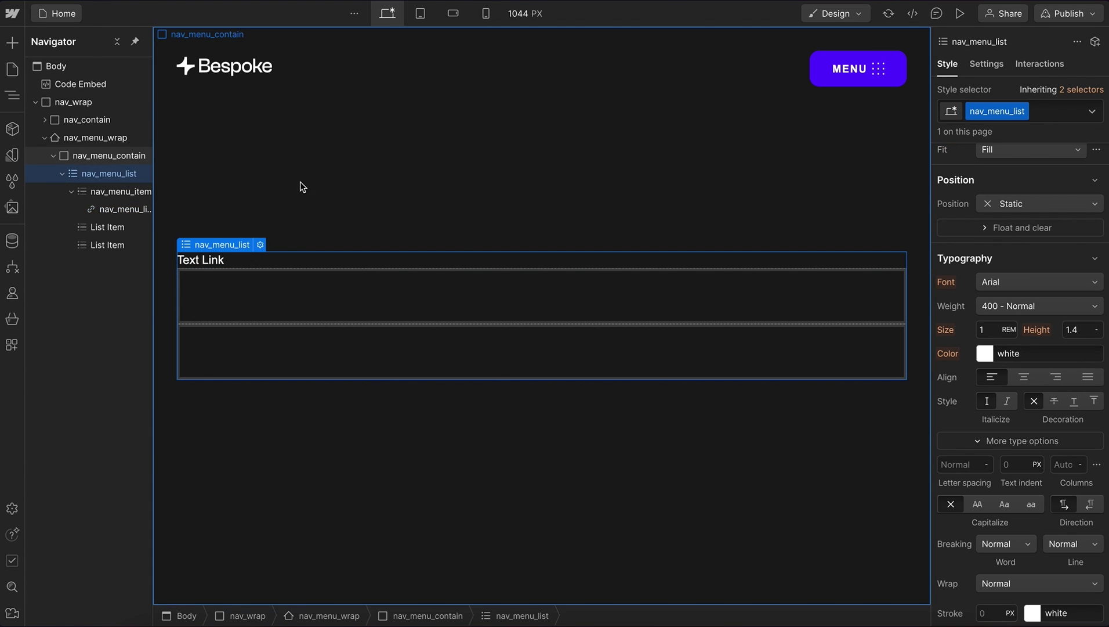
scroll(1026, 403, "down", 10)
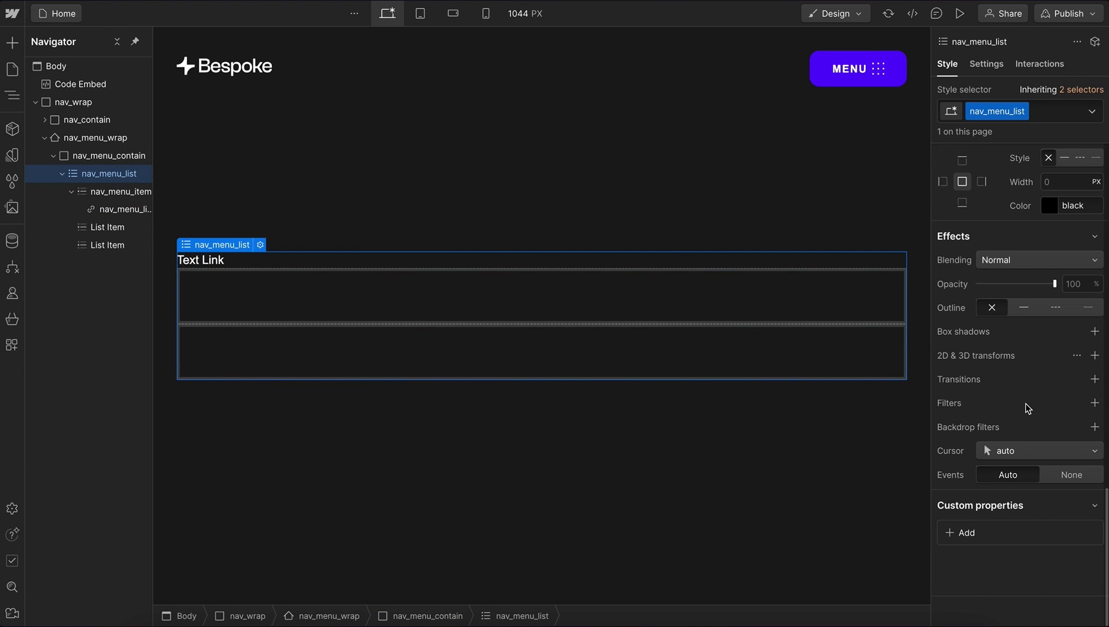
left_click(952, 532)
type("container-type")
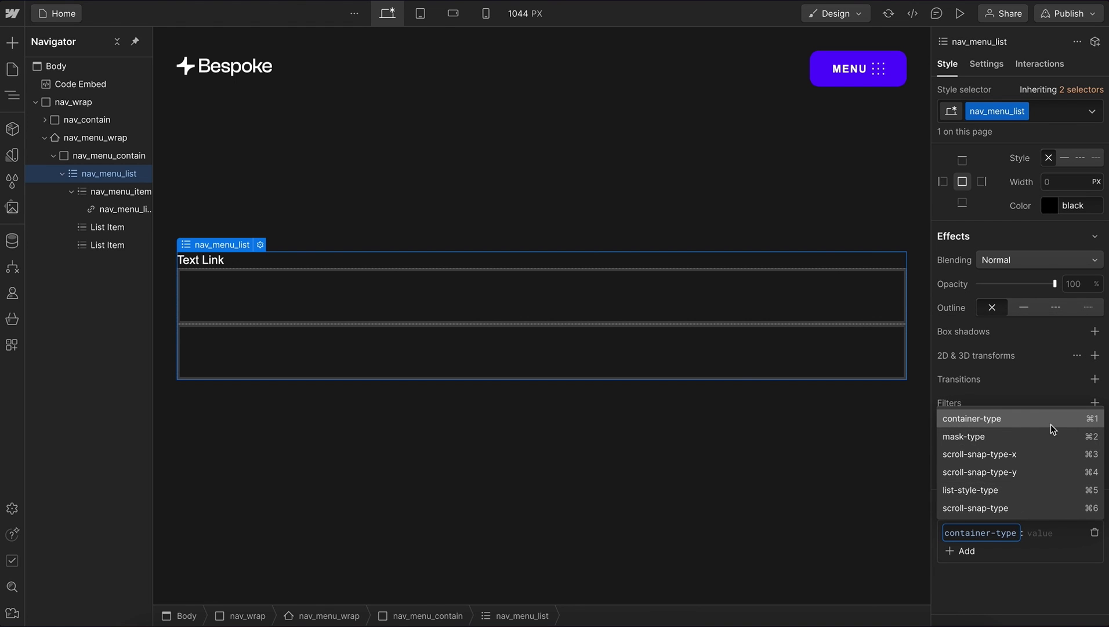
left_click(1050, 423)
type("inline-")
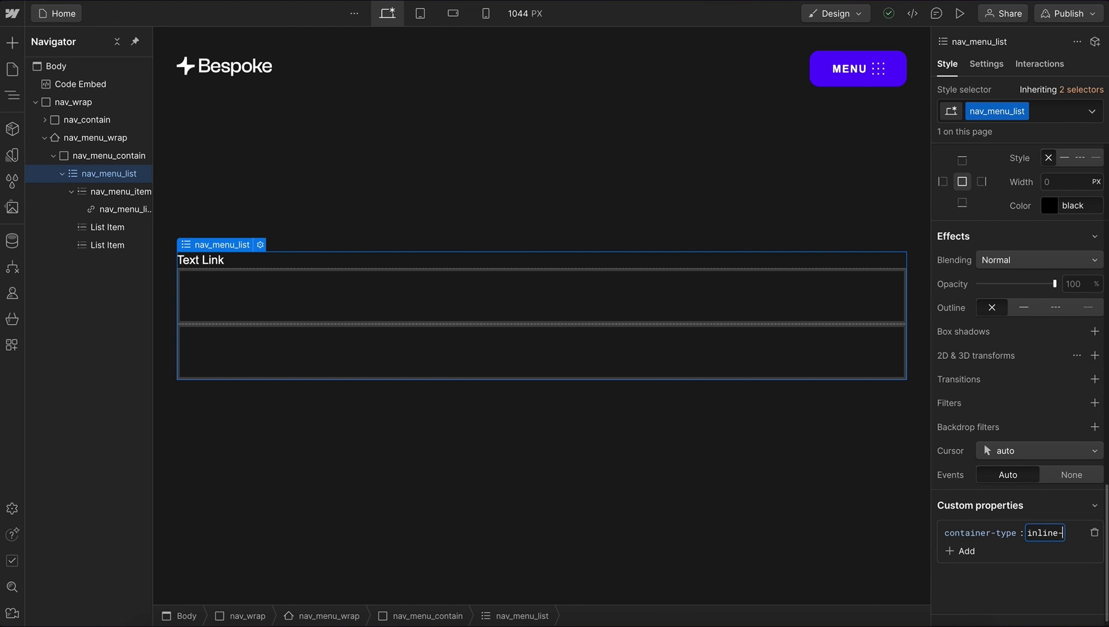
type("size")
key("Return")
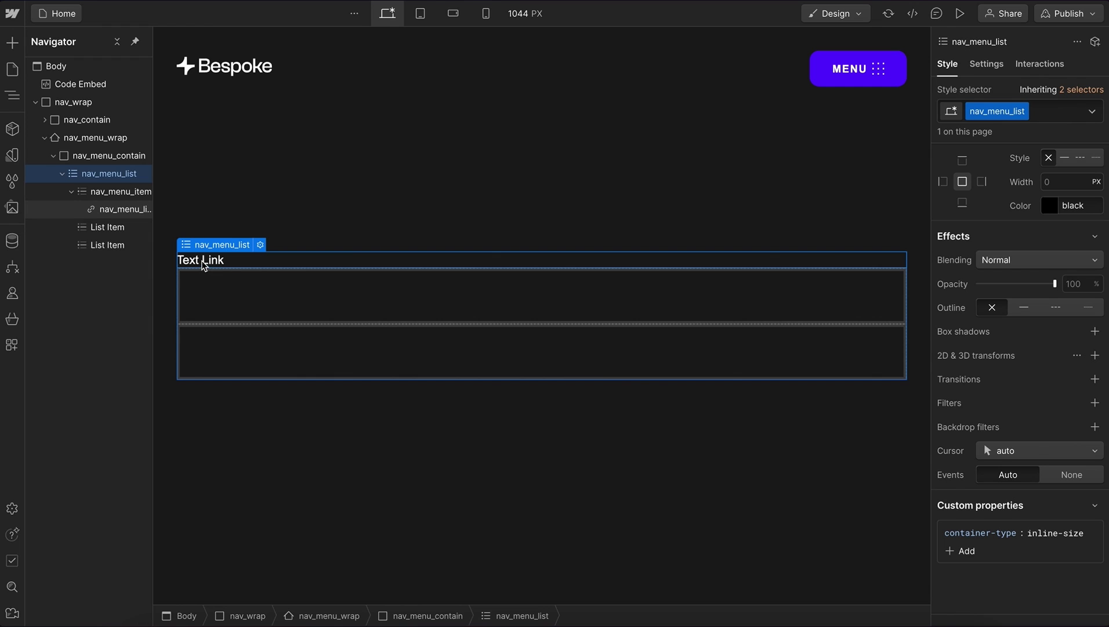
- Recheck nav_menu_list's custom property, then reselect the nav_menu_link Text Link
left_click(204, 262)
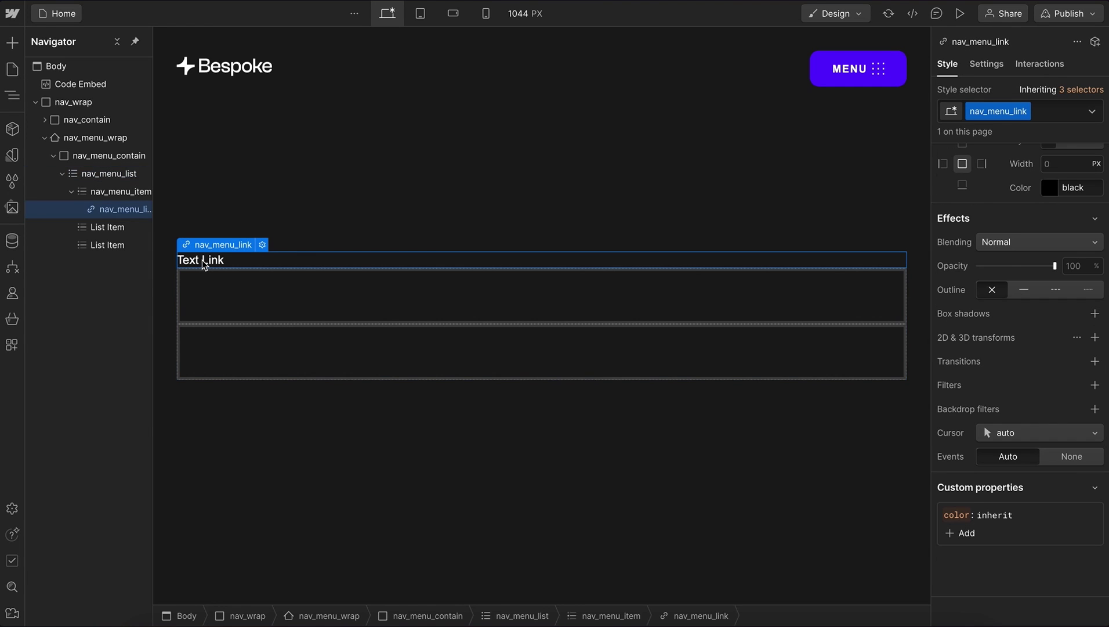
left_click(110, 178)
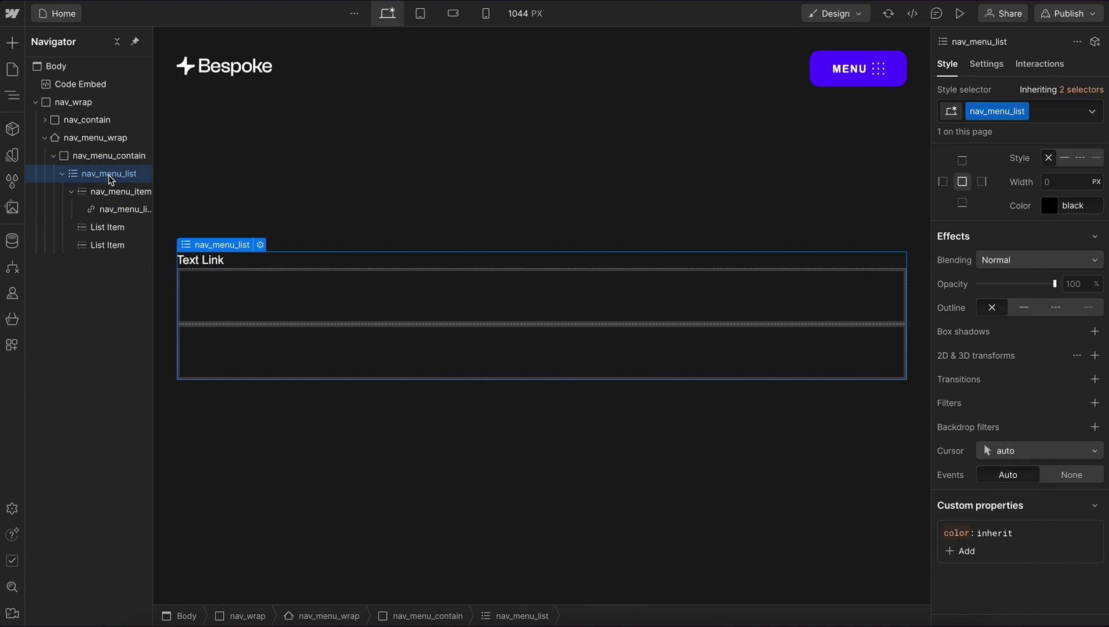
left_click(116, 209)
scroll(1082, 337, "up", 2)
scroll(1025, 274, "up", 10)
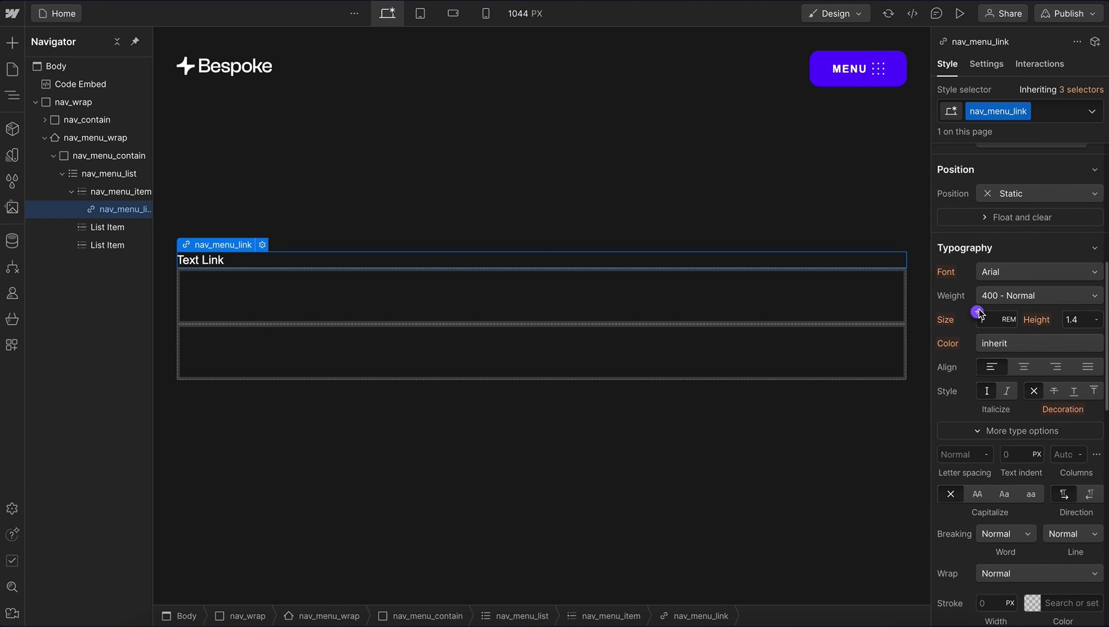
- Set the menu link's font size to 12cqw
left_click(981, 317)
left_click(1002, 342)
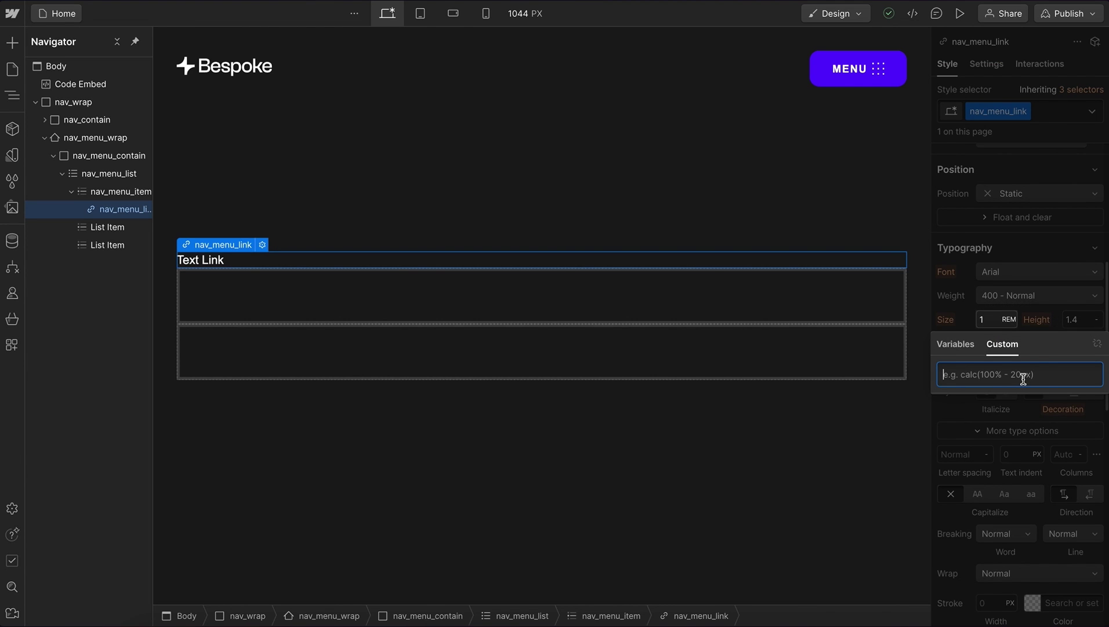
type("12cqw")
key("Return")
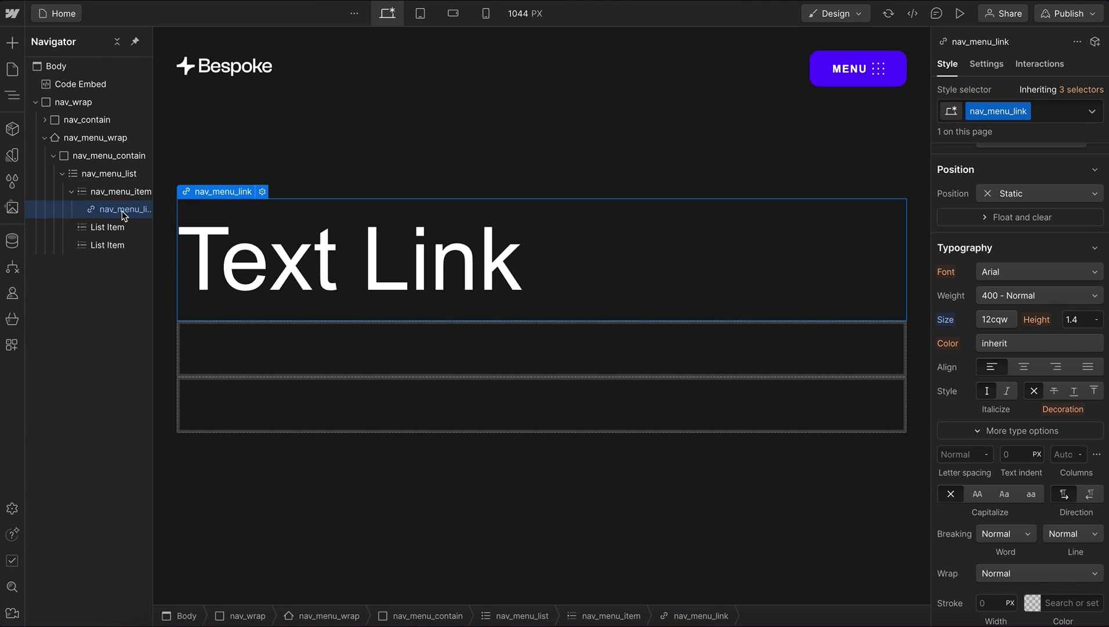
- Try a 50% width on nav_menu_list, then reset it to Auto
left_click(110, 174)
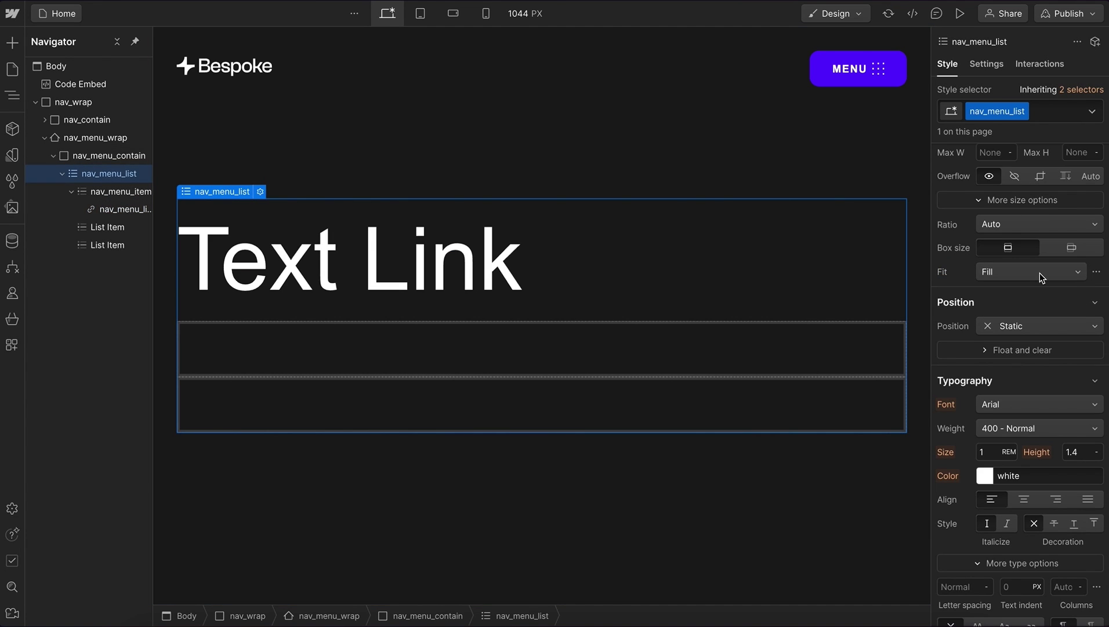
scroll(1033, 267, "up", 2)
left_click(989, 209)
type("50%")
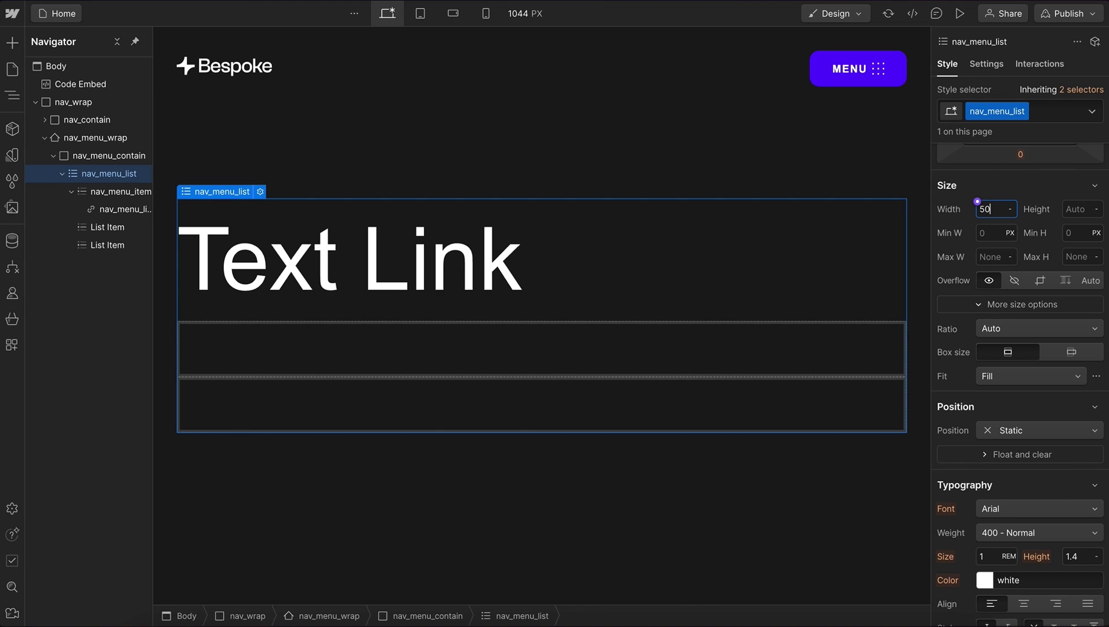
key("shift+Up")
key("shift+Up")
key("shift+Up")
key("shift+Up")
key("shift+Up")
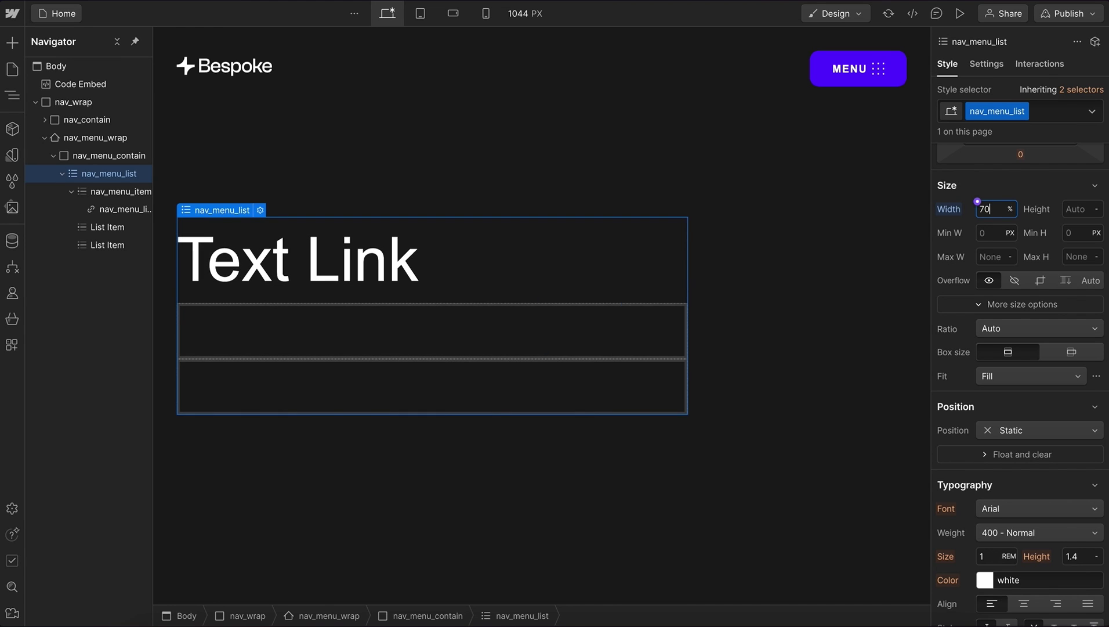
left_click(952, 212, "alt")
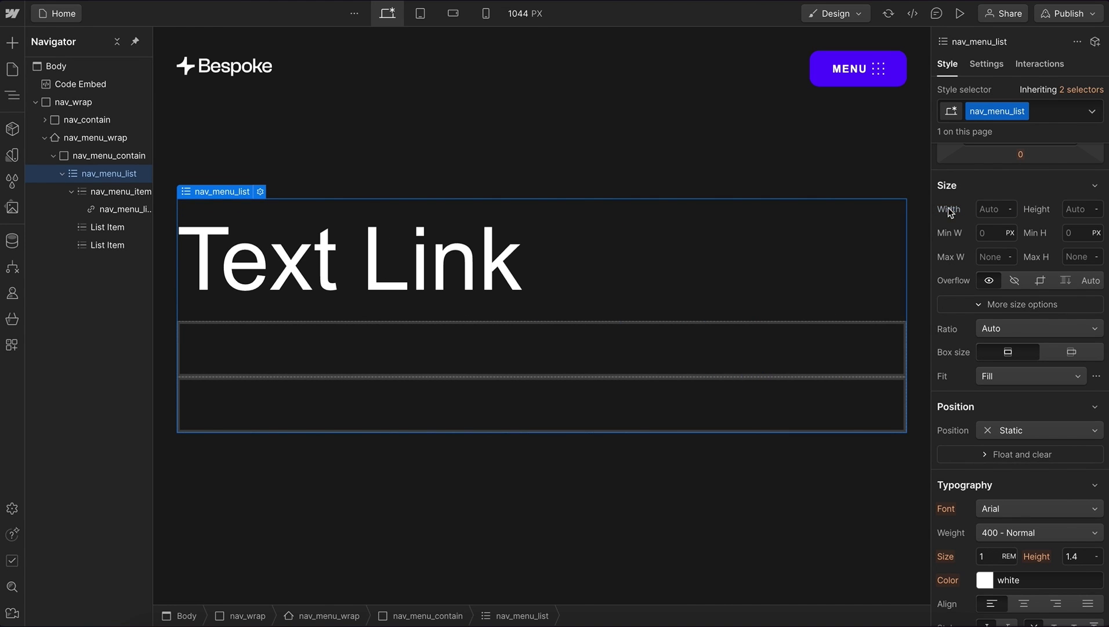
- Set nav_menu_link's font size to 20cqw at the mobile landscape breakpoint
left_click(122, 209)
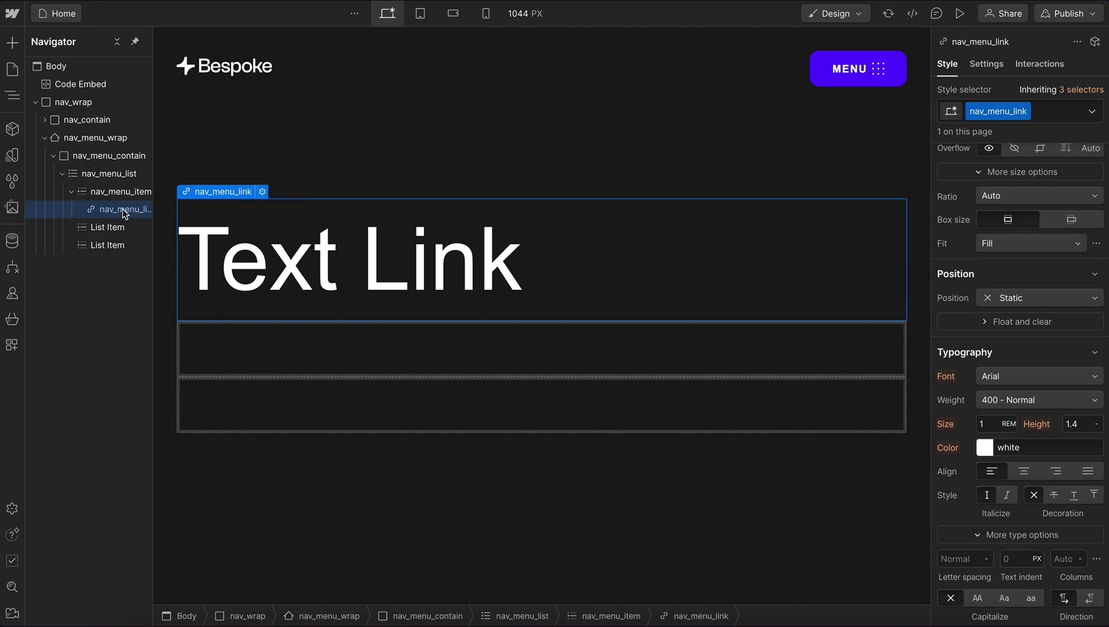
left_click(453, 12)
scroll(963, 348, "down", 3)
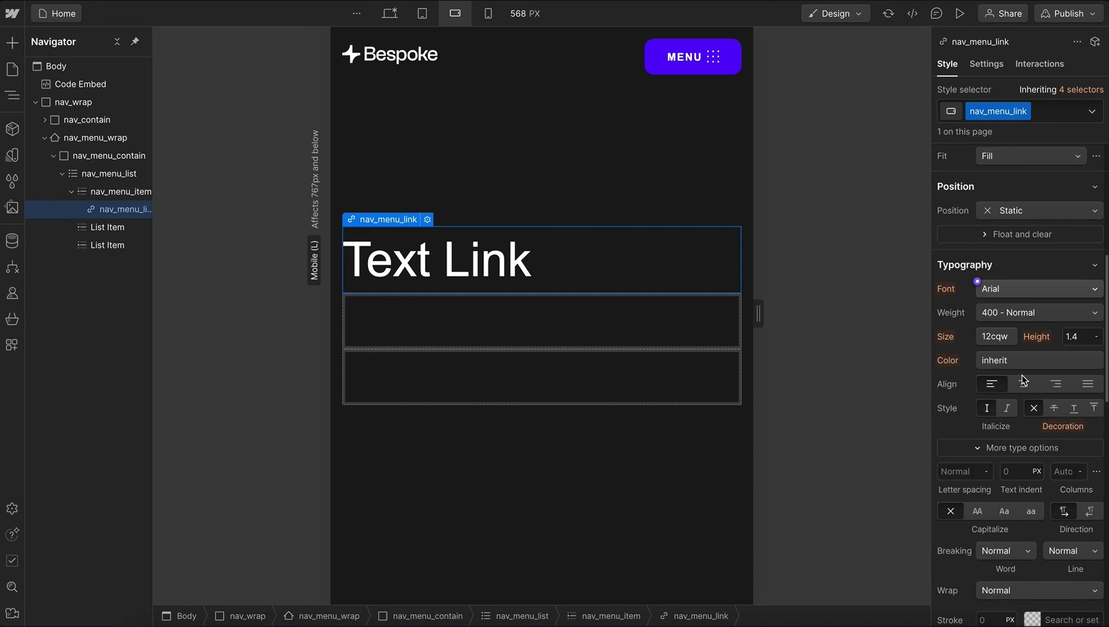
left_click(995, 260)
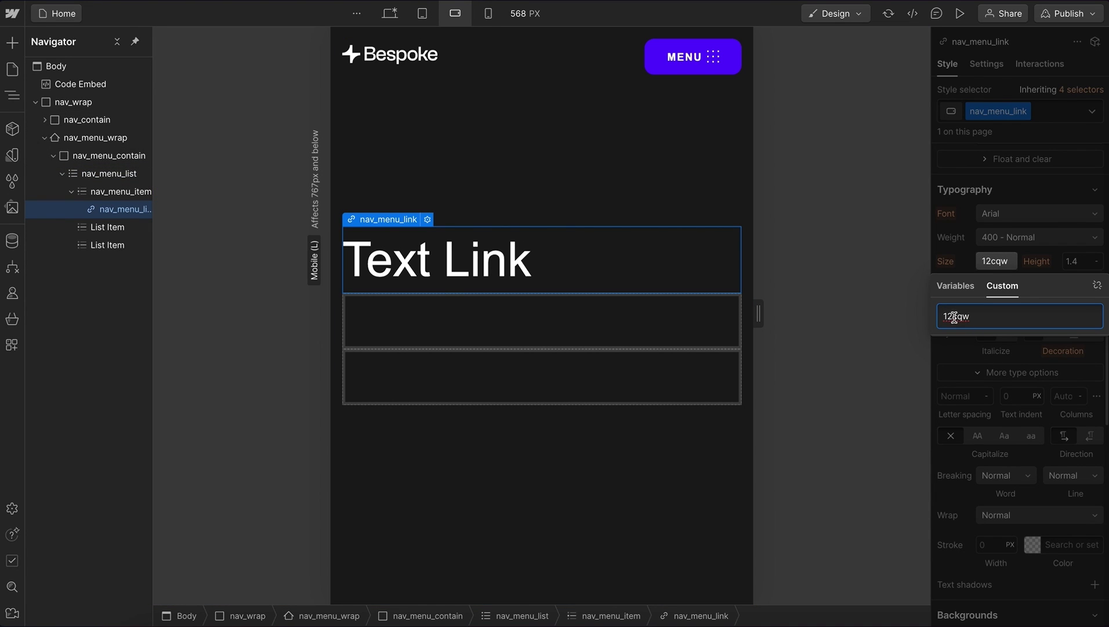
key("BackSpace")
key("BackSpace")
type("20")
left_click(941, 452)
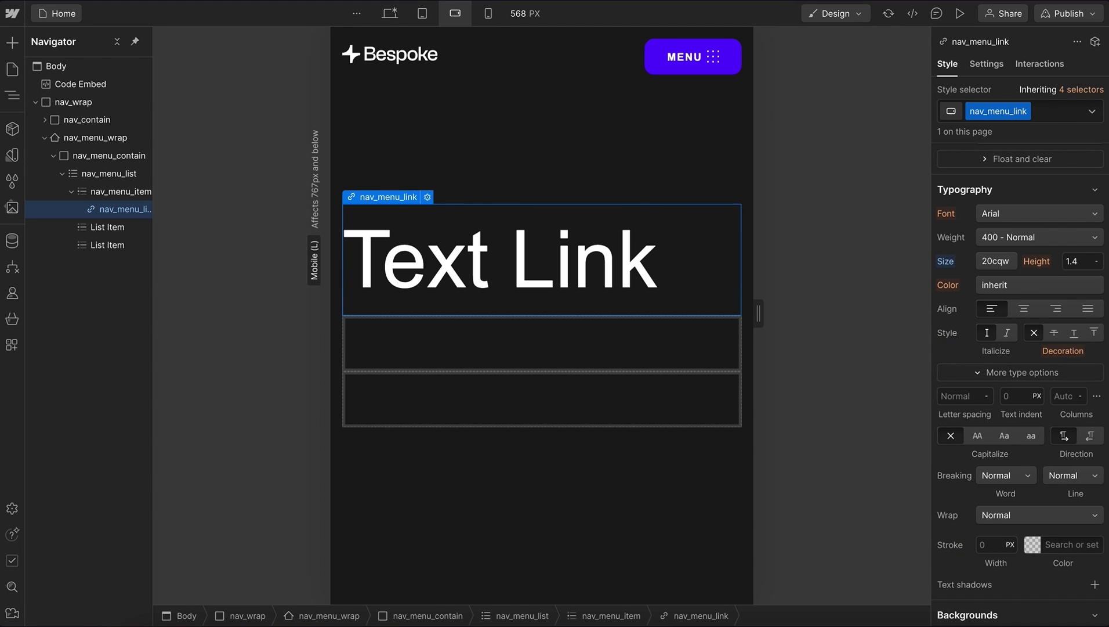
- On the base breakpoint, give the link -0.03em letter spacing and 1.2 line height
left_click(387, 13)
left_click(958, 396)
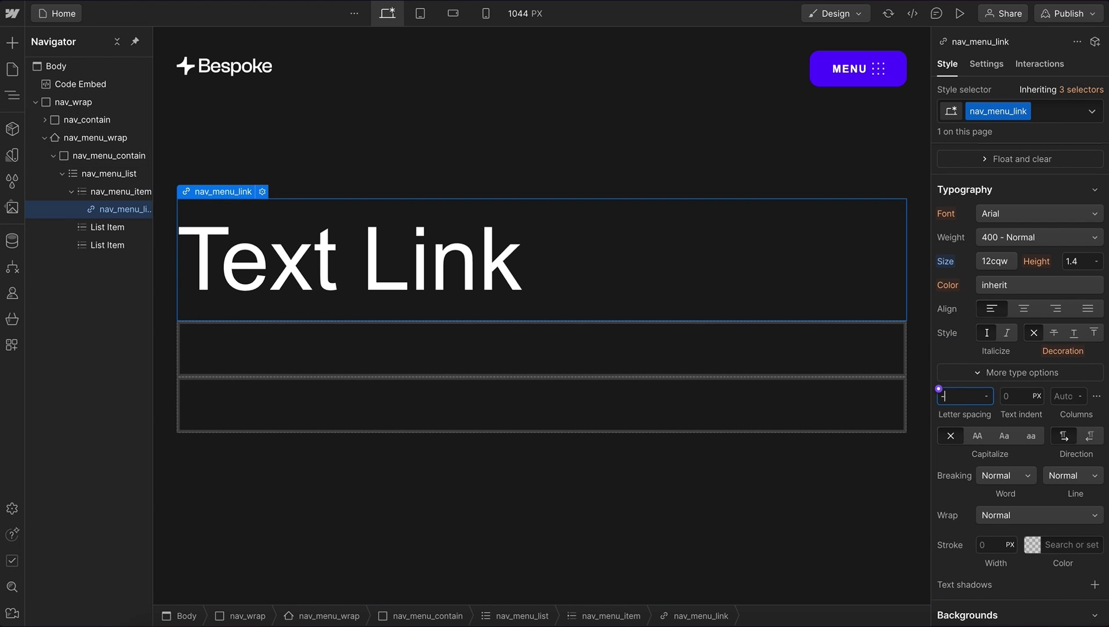
type("-0.03em")
key("Return")
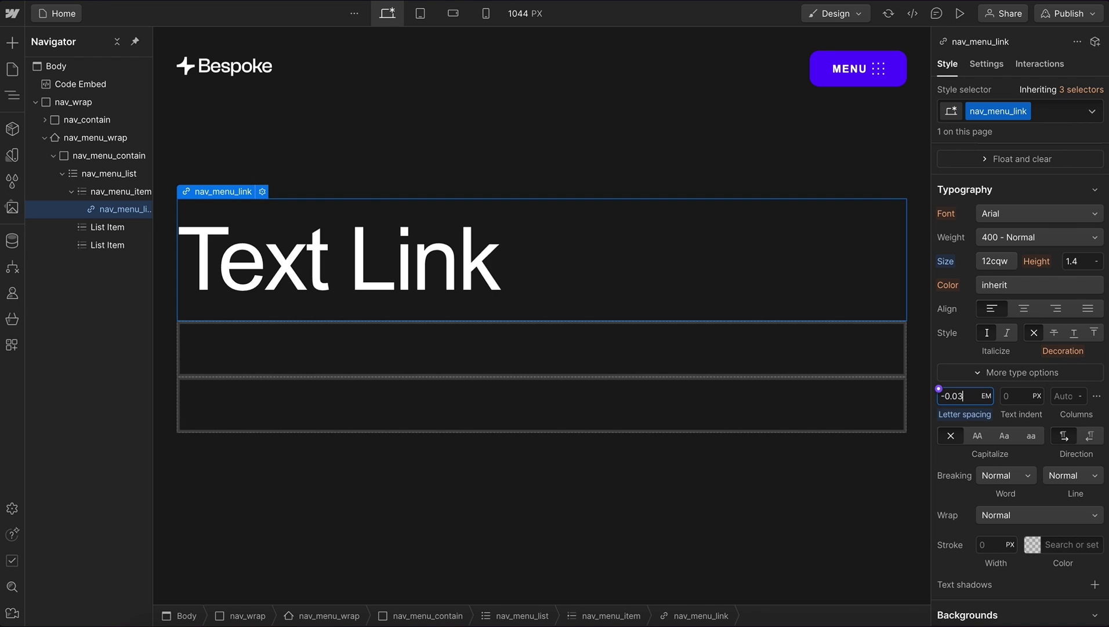
left_click(1080, 261)
key("Down")
key("Down")
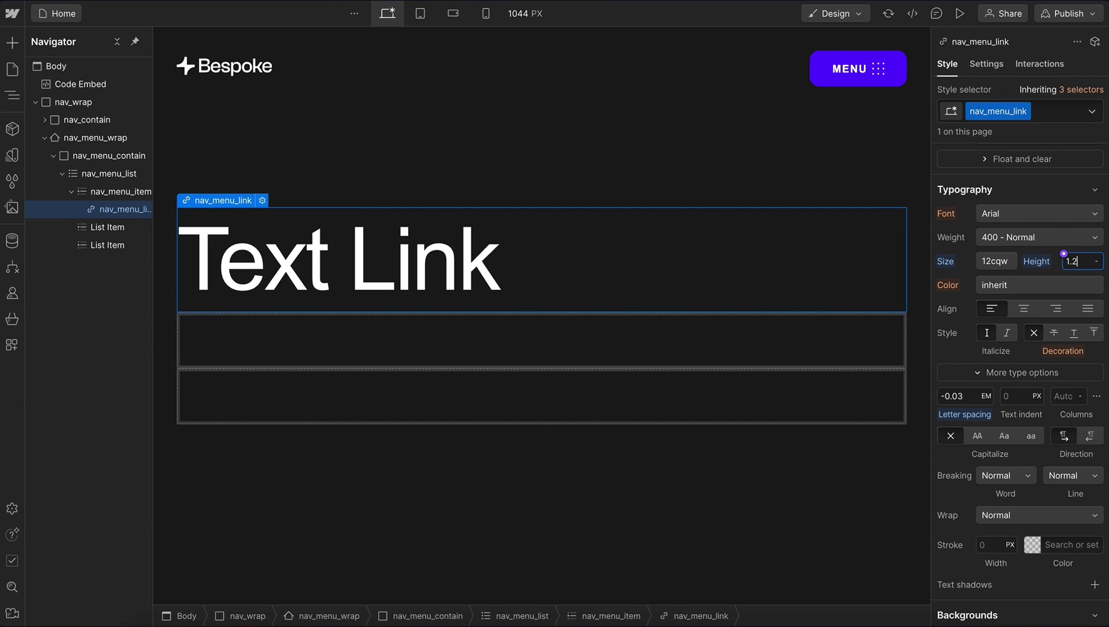
- Rename the first menu link's text to About
double_click(412, 261)
left_click_drag(504, 261, 164, 263)
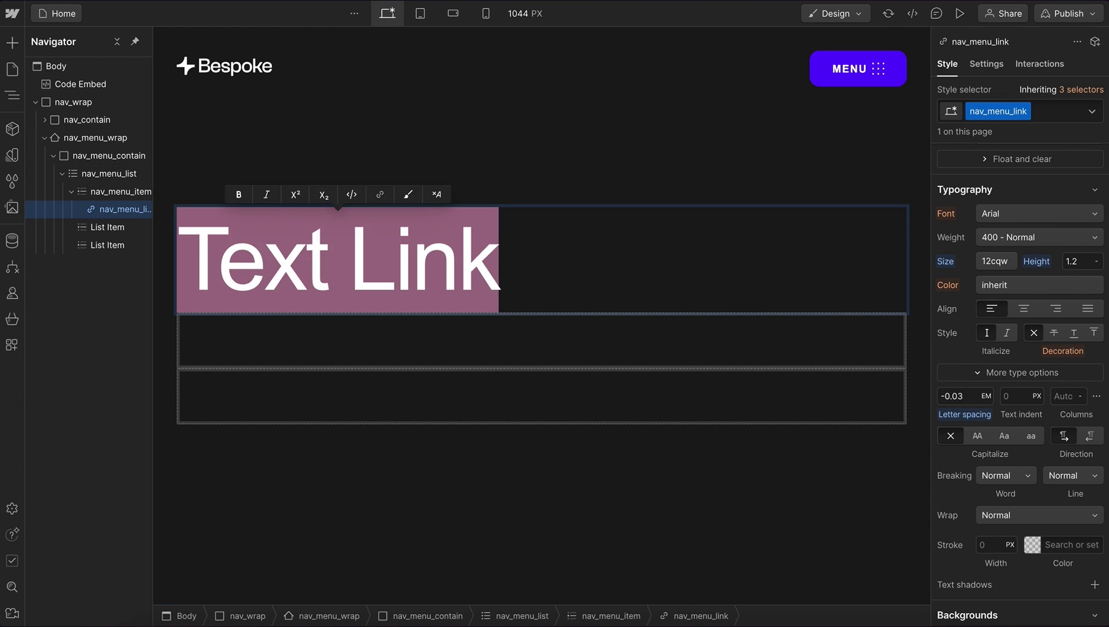
type("About")
key("Escape")
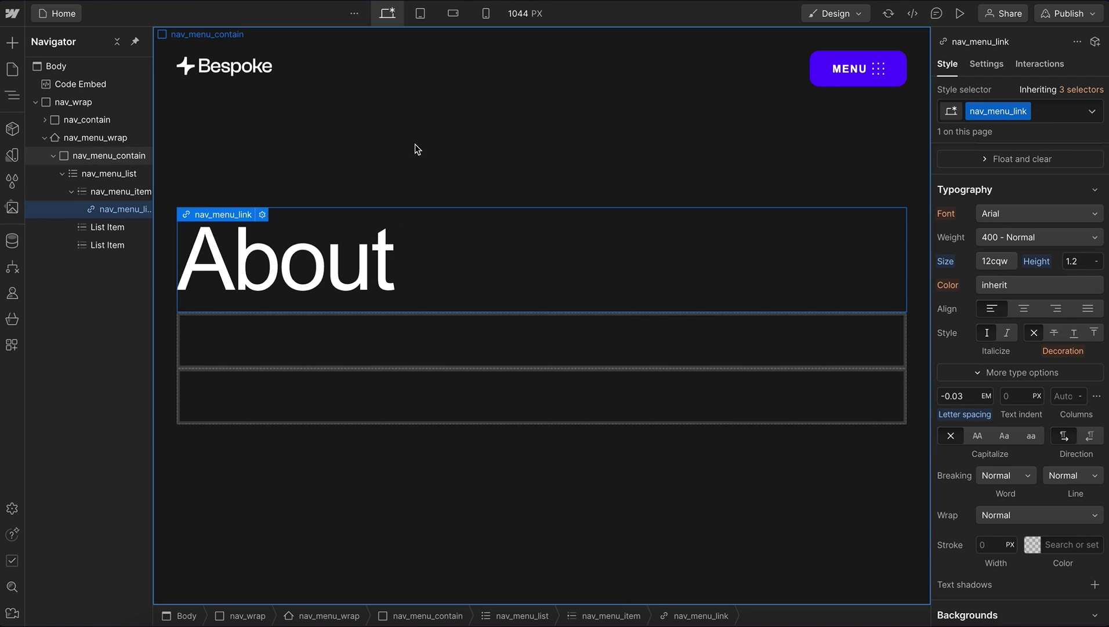
- Give the link a 1.5 px bottom border in white #ffffff at 20% opacity
scroll(984, 406, "down", 10)
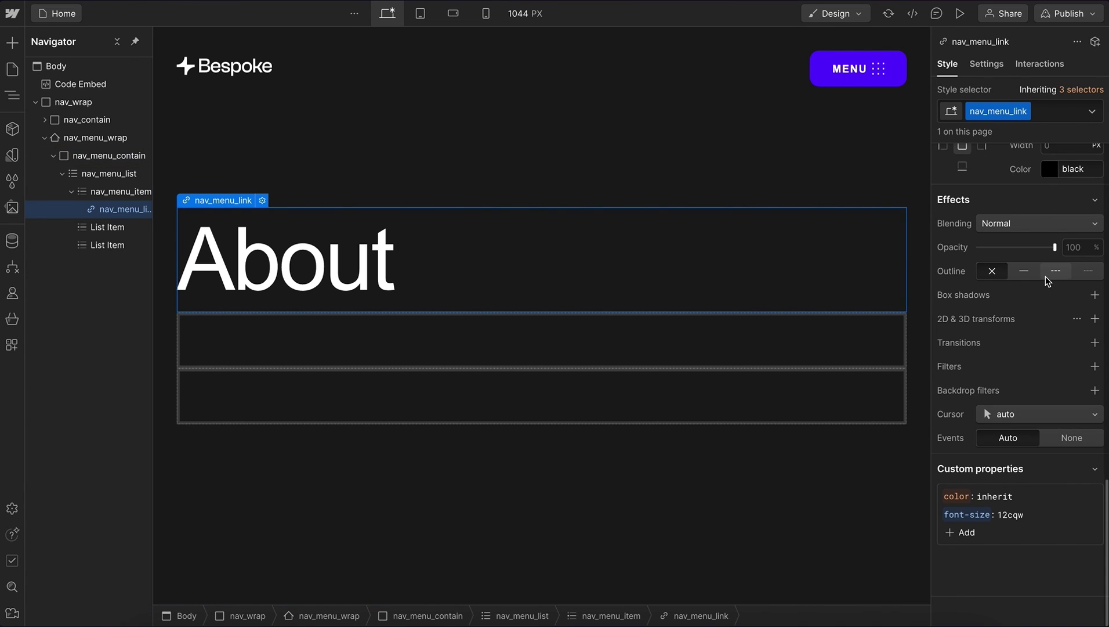
scroll(1016, 272, "up", 2)
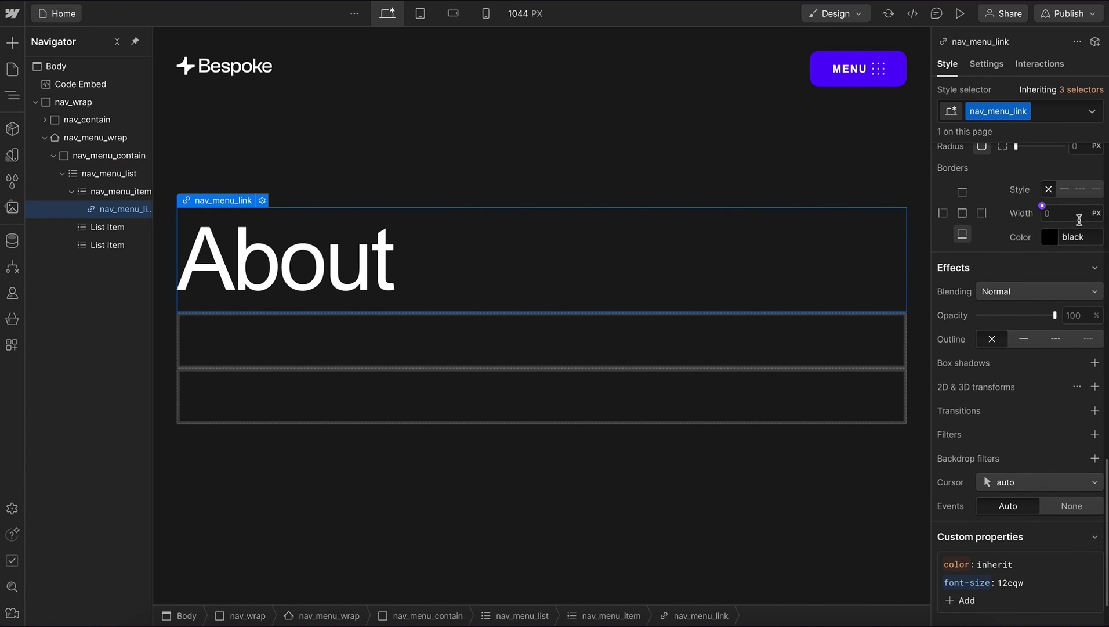
left_click(1076, 220)
type("1.5")
left_click(1049, 236)
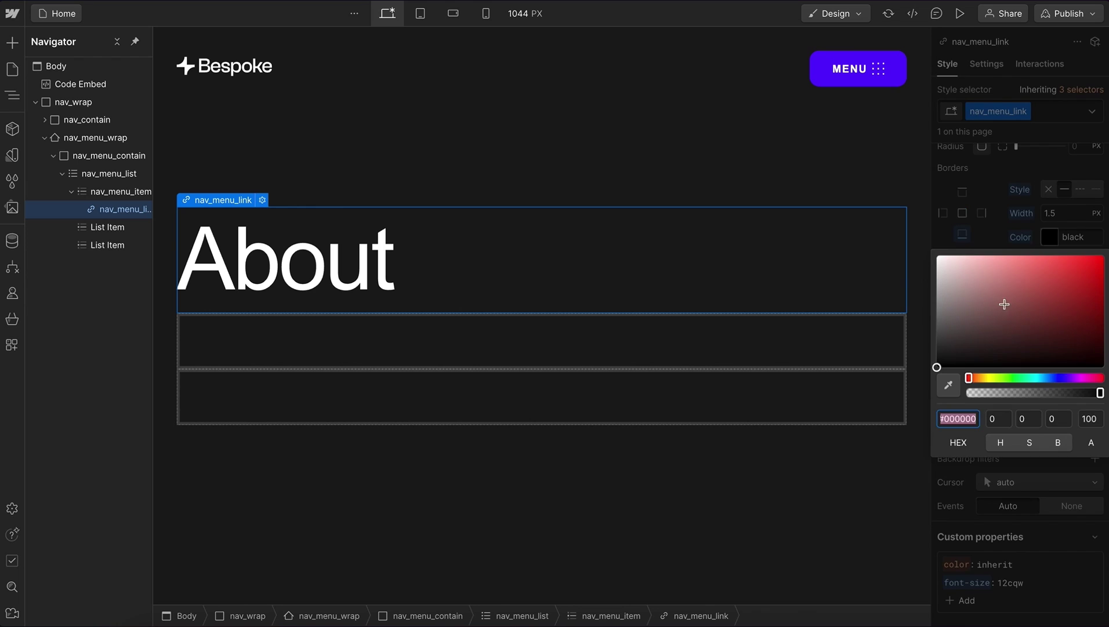
left_click(999, 298)
left_click_drag(879, 172, 879, 172)
left_click(1091, 418)
type("20")
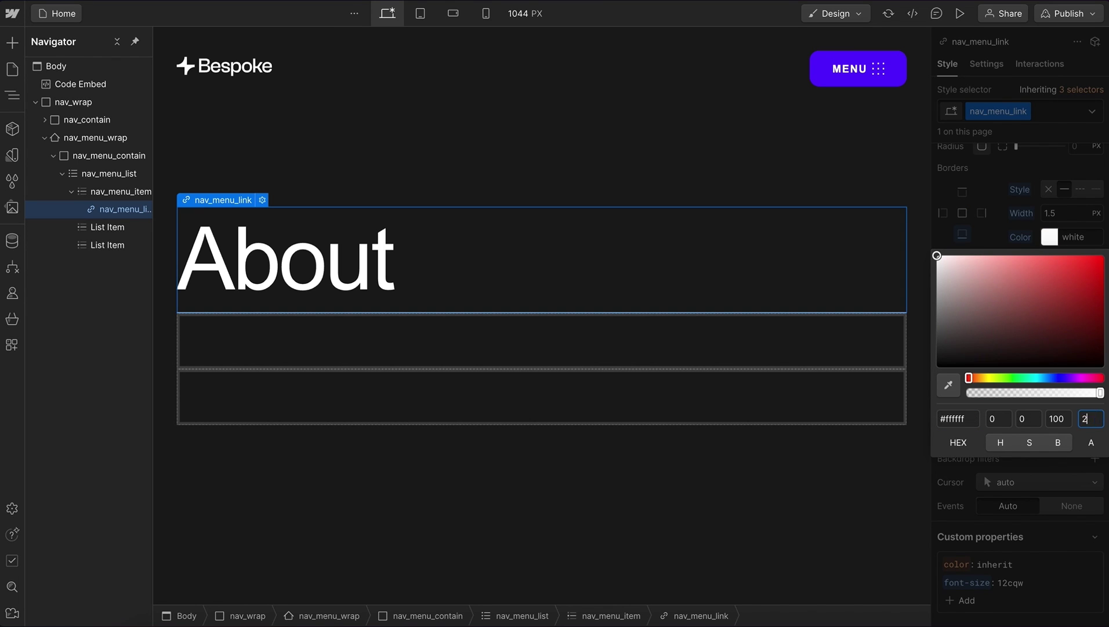
left_click(1015, 219)
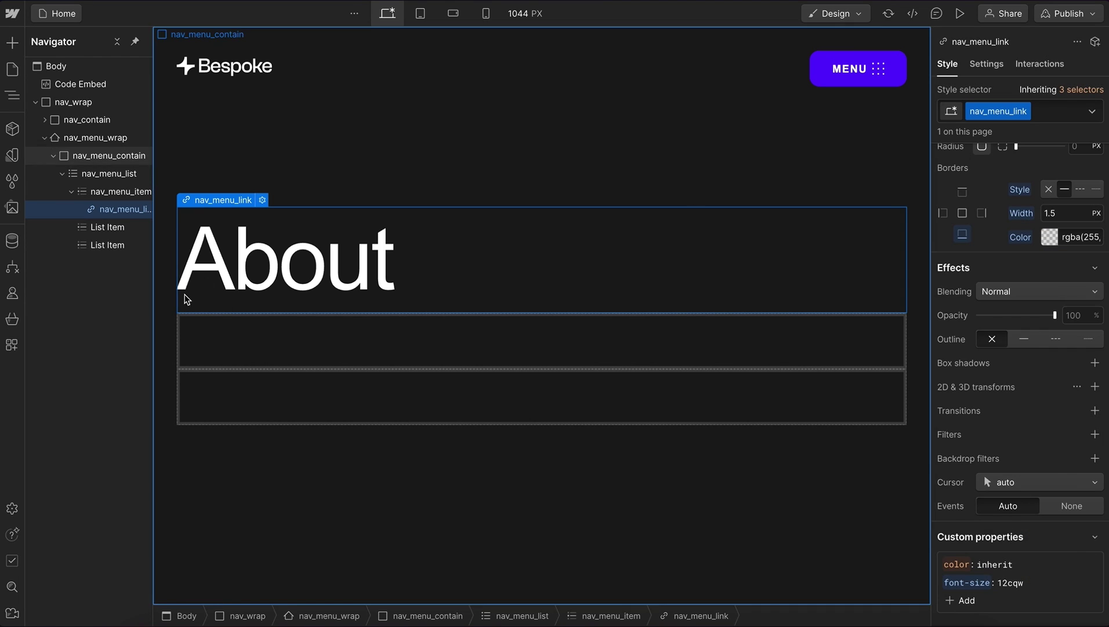
- Delete the two empty List Items and duplicate the About menu item
left_click(119, 228)
key("Delete")
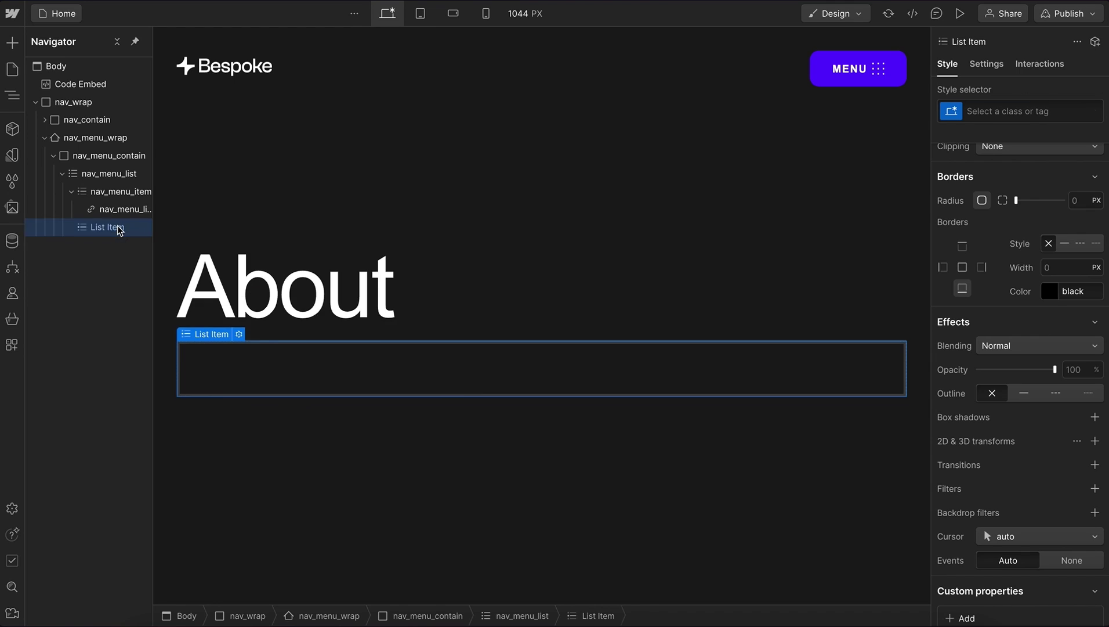
key("Delete")
left_click(71, 192)
key("ctrl+d")
key("ctrl+d")
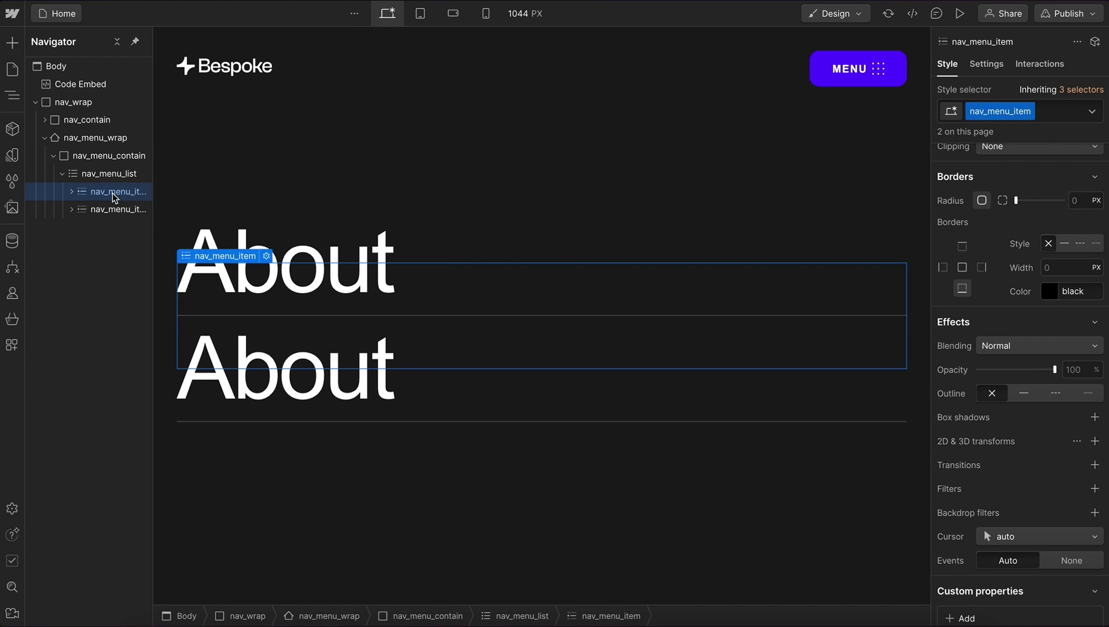
- Rename the duplicated menu links to Work and Contact
left_click(416, 307)
double_click(415, 307)
type("Wrok")
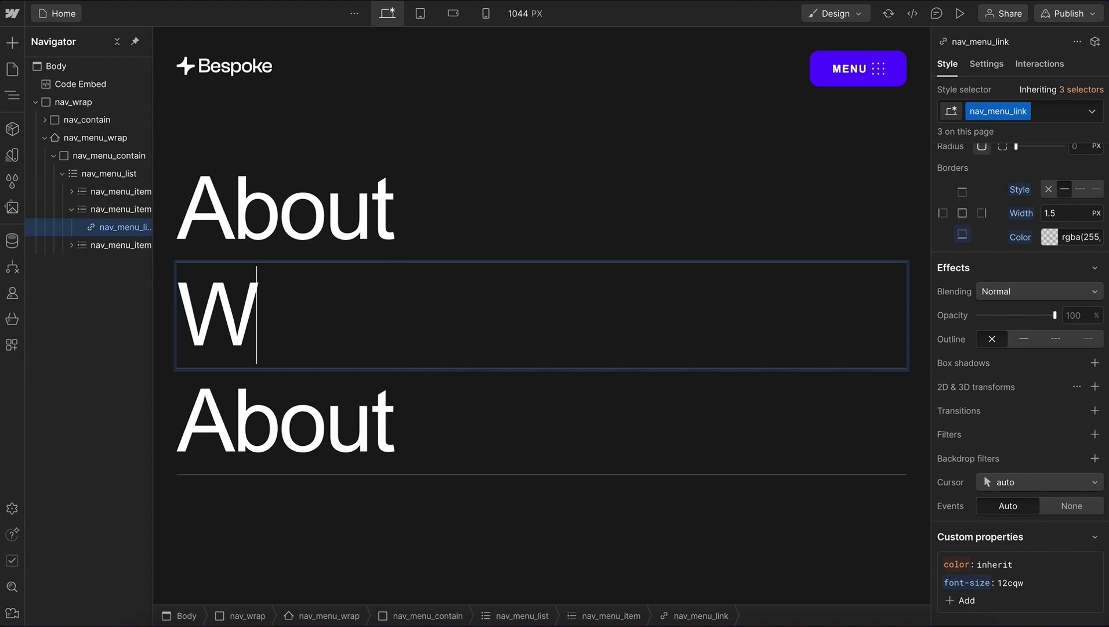
key("BackSpace")
key("BackSpace")
key("BackSpace")
type("ork")
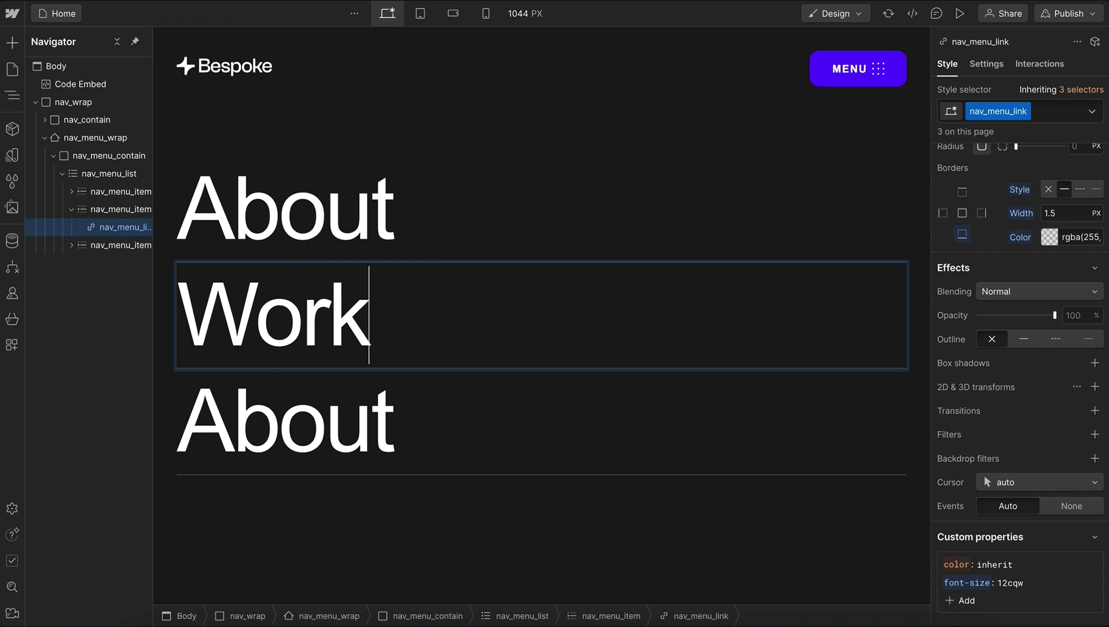
double_click(401, 413)
double_click(401, 414)
type("Contact")
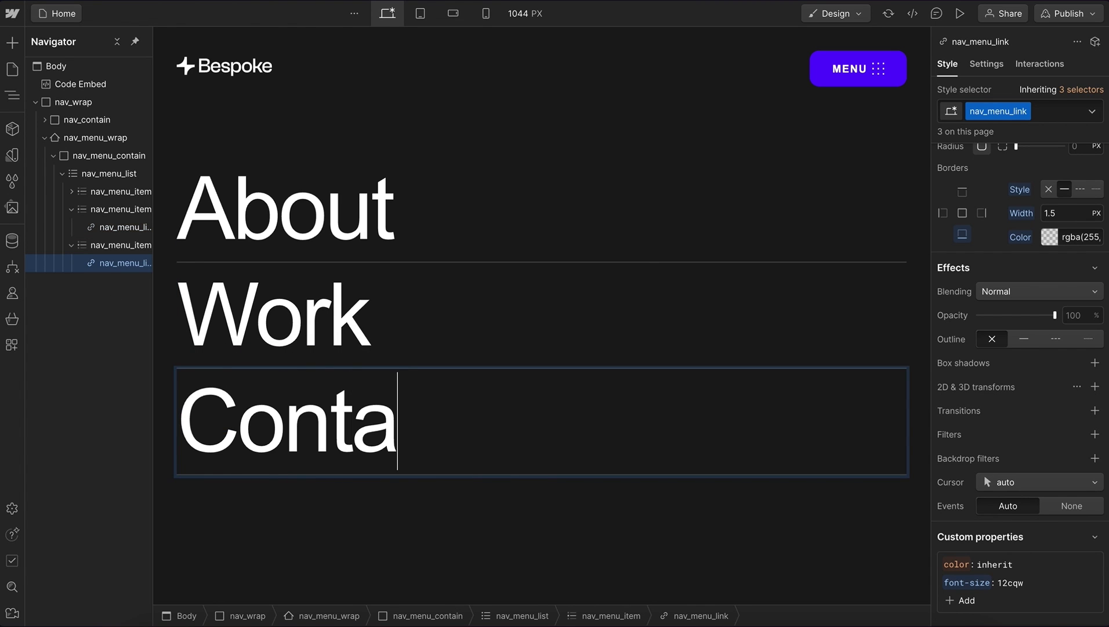
left_click(408, 100)
- Give nav_menu_wrap a 2D move transform of -100% on the Y axis
left_click(342, 147)
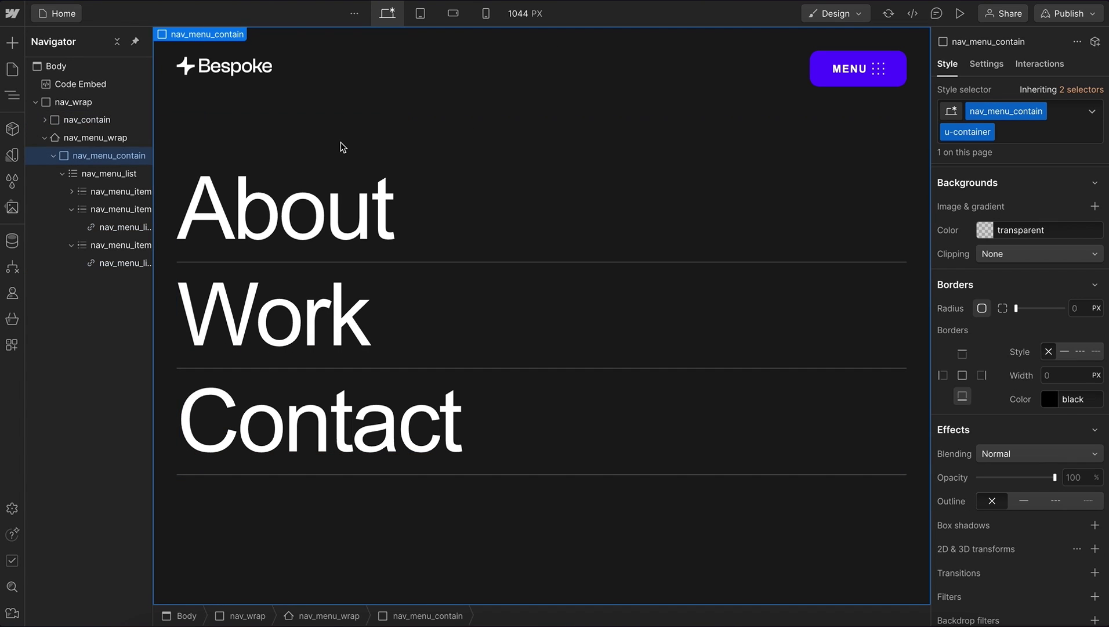
left_click(46, 138)
left_click(45, 139)
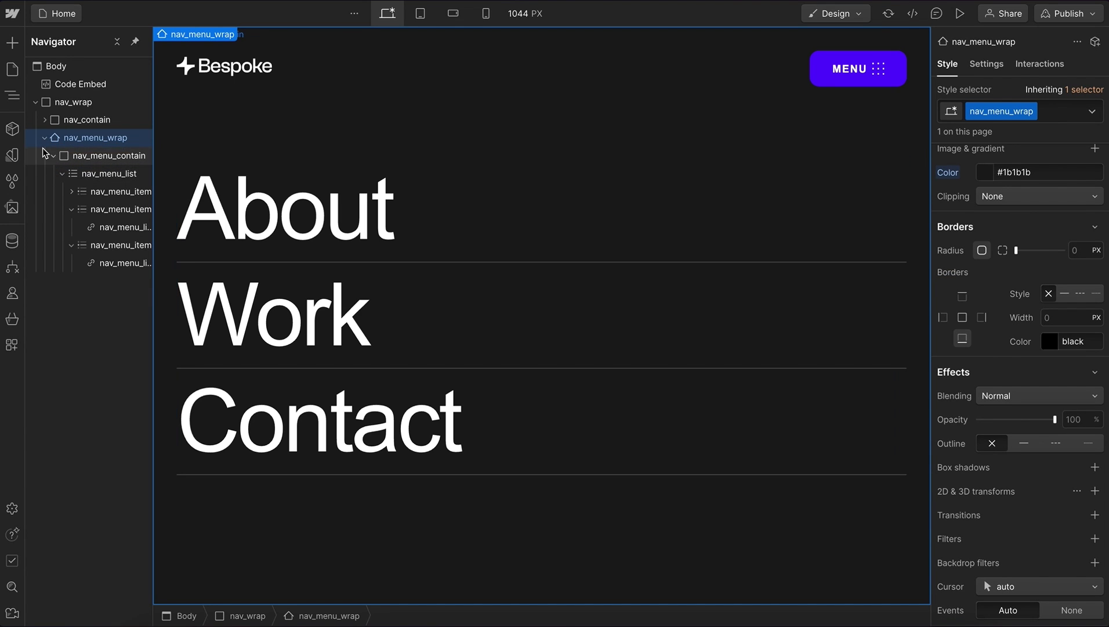
left_click(46, 139)
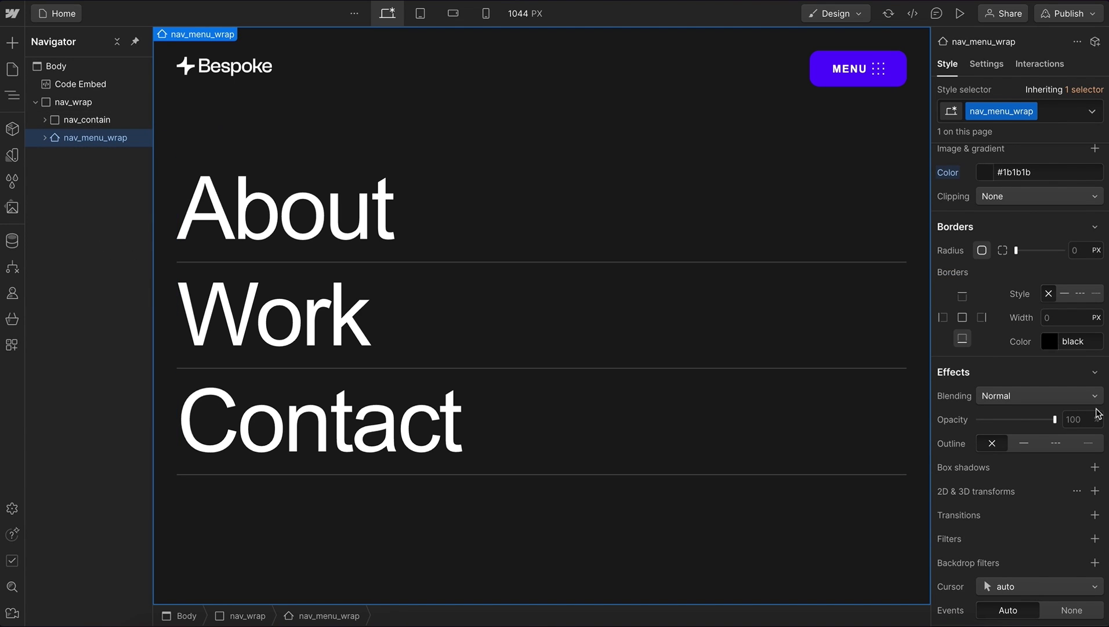
scroll(1097, 409, "down", 3)
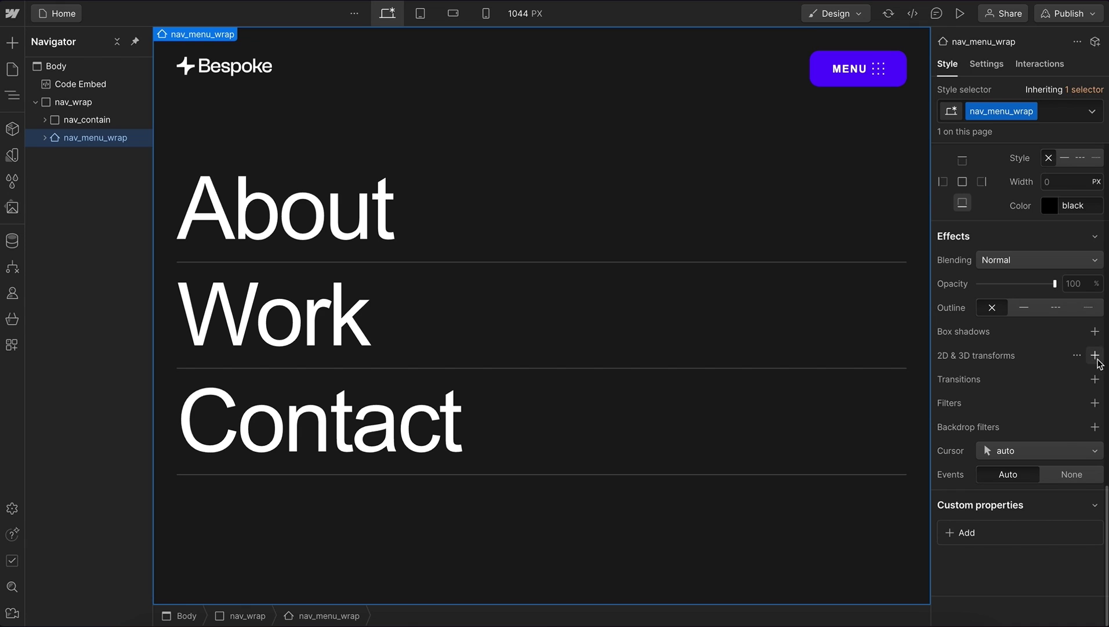
left_click(1094, 355)
left_click(1082, 459)
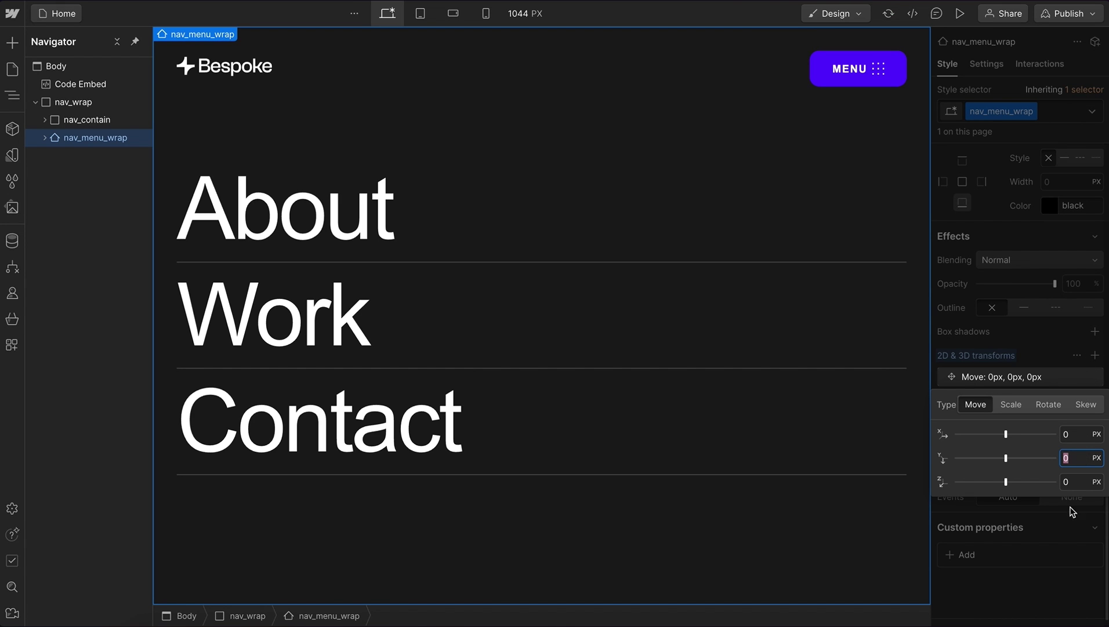
type("-50%")
key("Return")
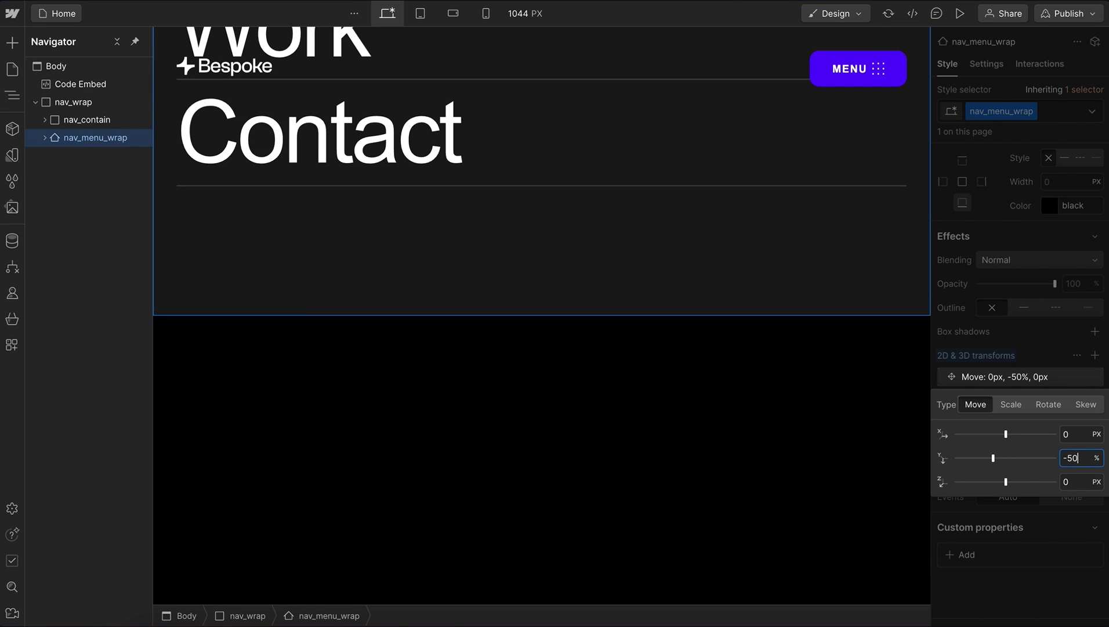
key("shift+Down")
key("shift+Down")
key("shift+Down")
key("shift+Down")
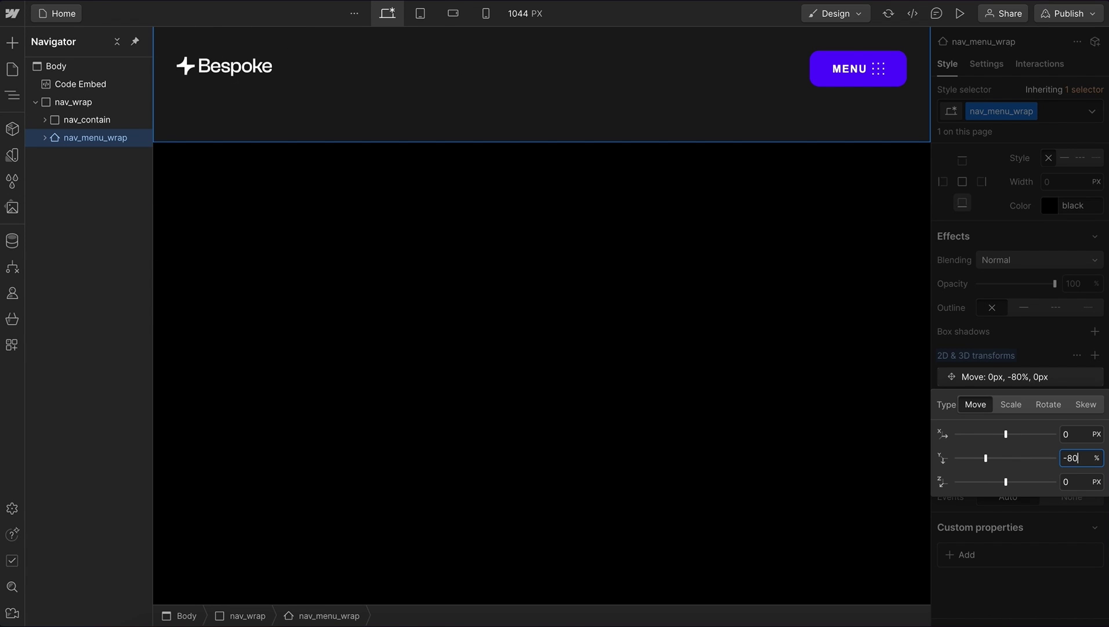
key("shift+Down")
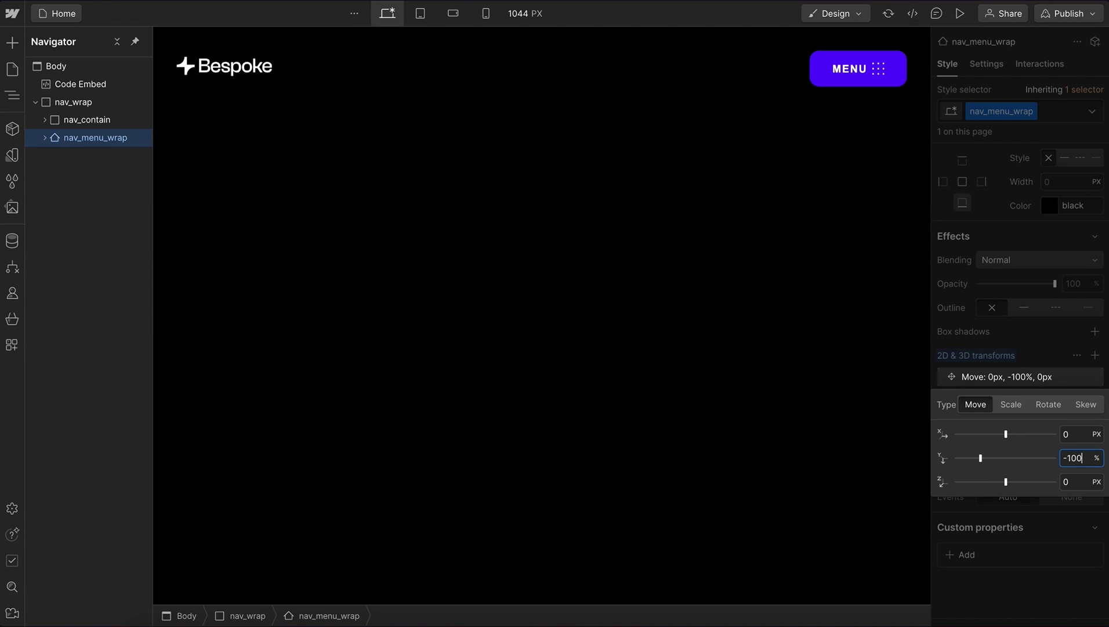
- Set the menu wrapper's opacity to 0 and add a 400ms Opacity transition
left_click(1059, 328)
left_click_drag(1055, 261, 974, 258)
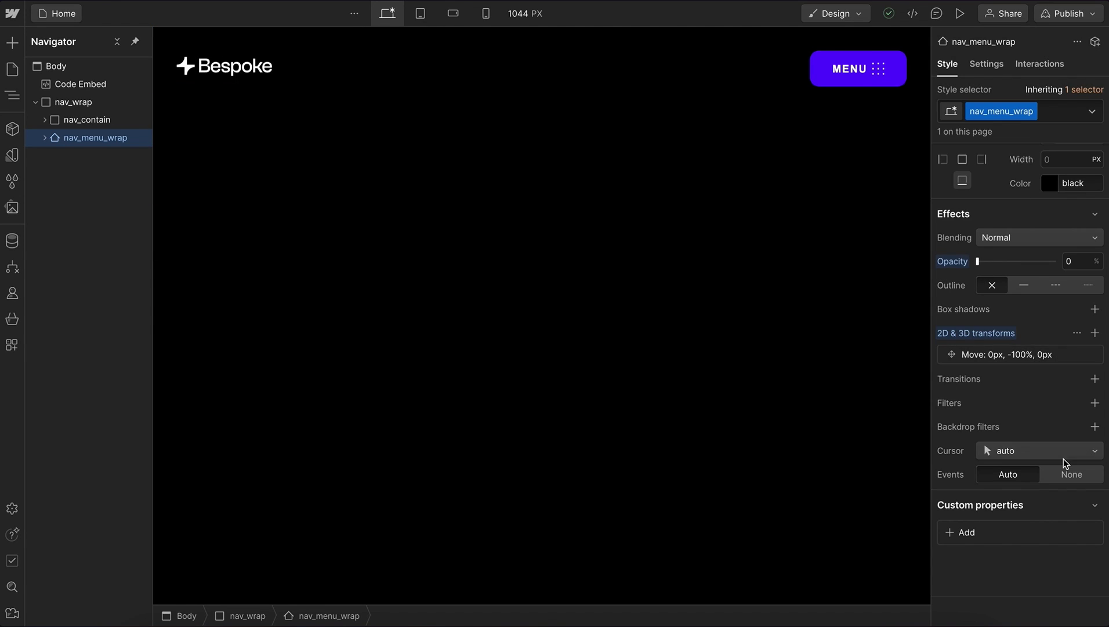
left_click(1096, 378)
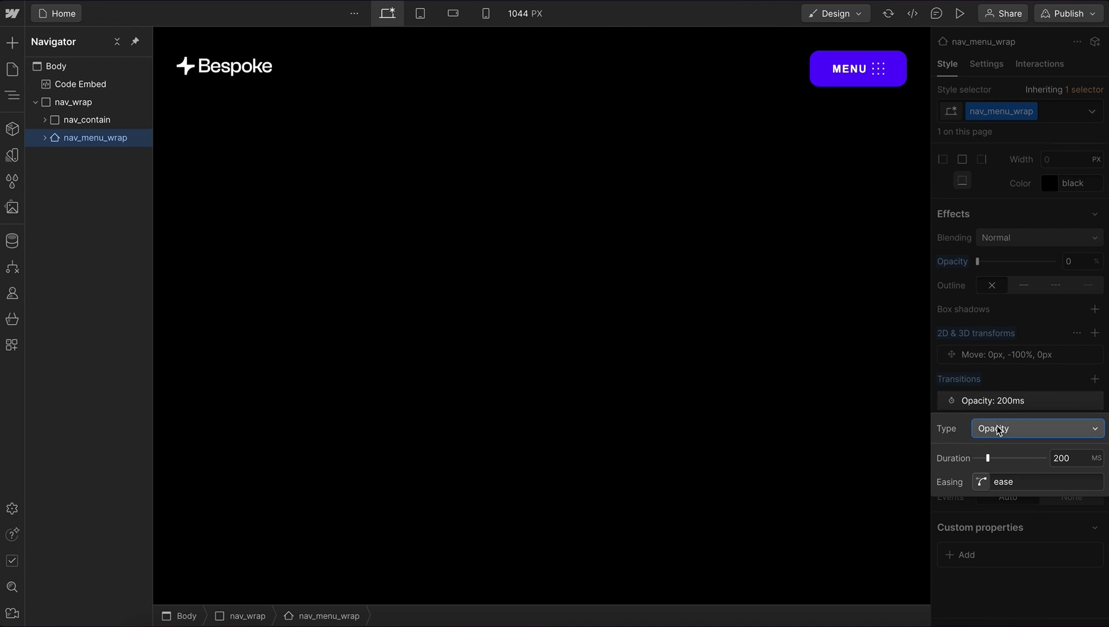
left_click(996, 427)
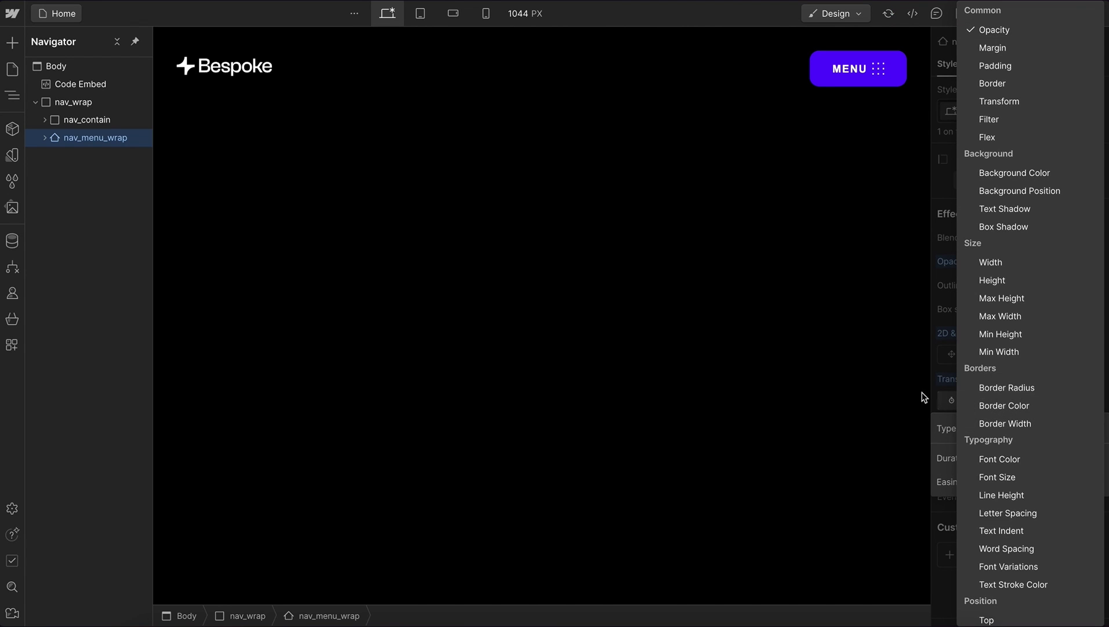
left_click(931, 374)
double_click(1077, 456)
type("400")
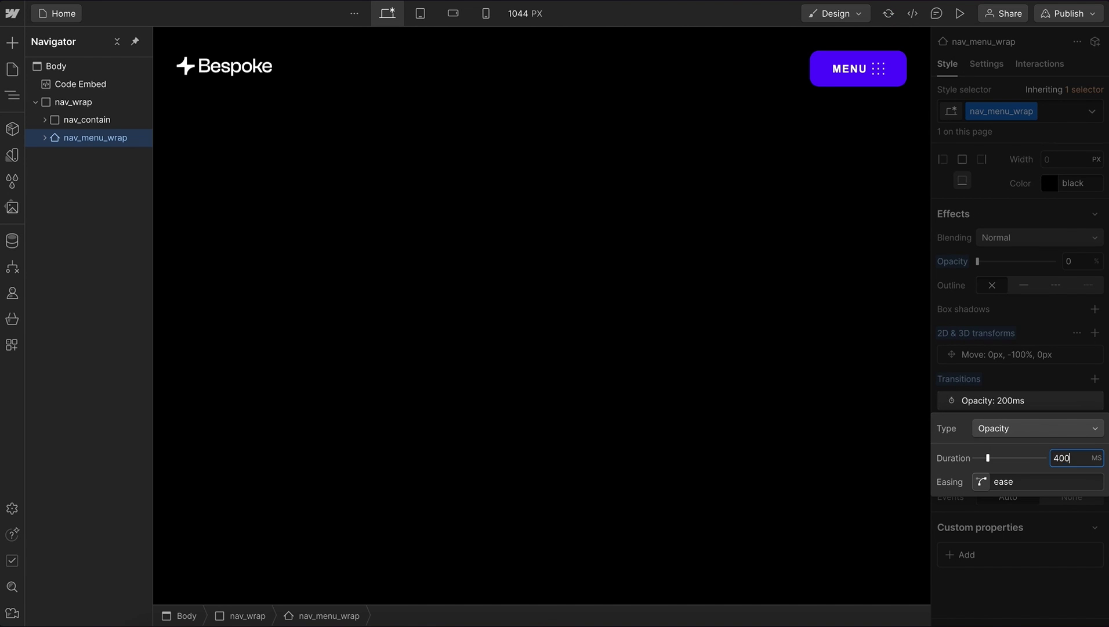
left_click(1076, 374)
- Add a second 400ms transition on Transform
left_click(1096, 378)
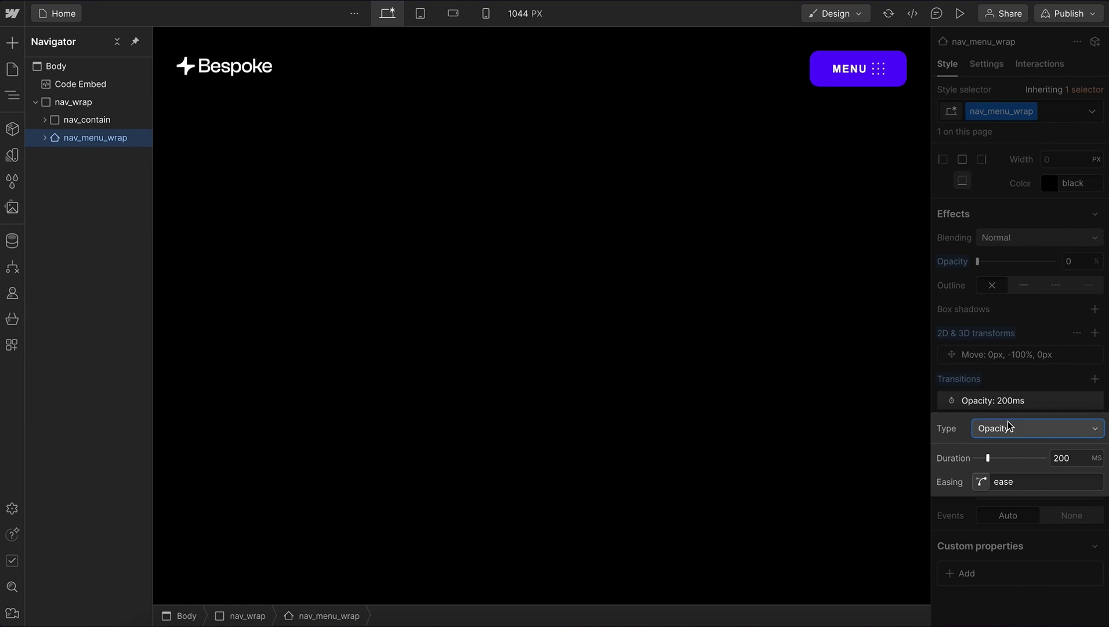
left_click(1008, 429)
left_click(1028, 102)
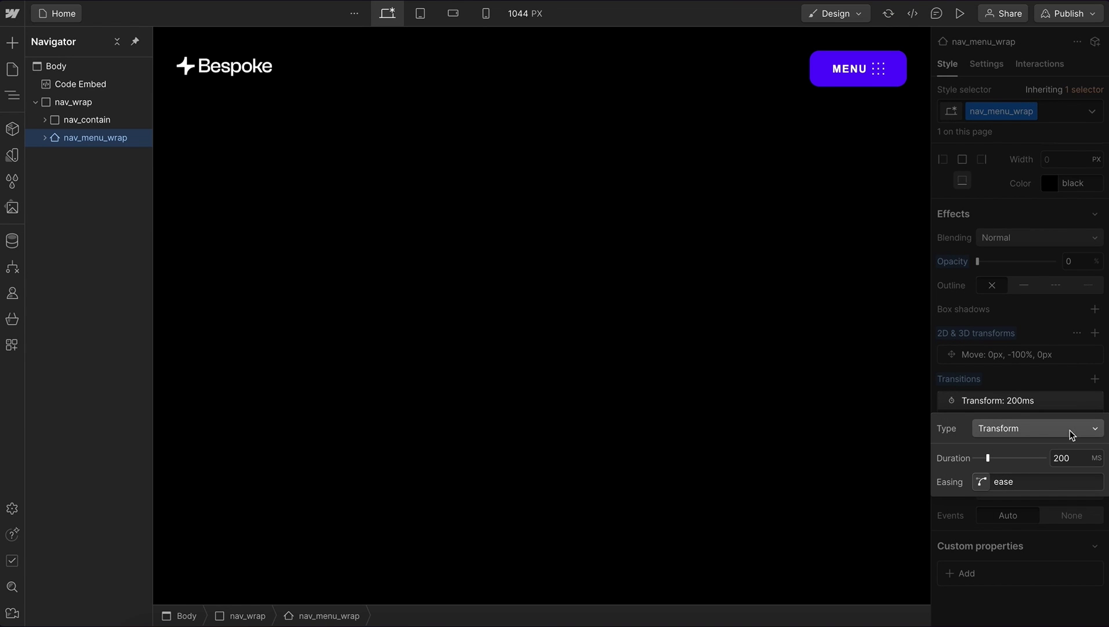
double_click(1078, 463)
type("40")
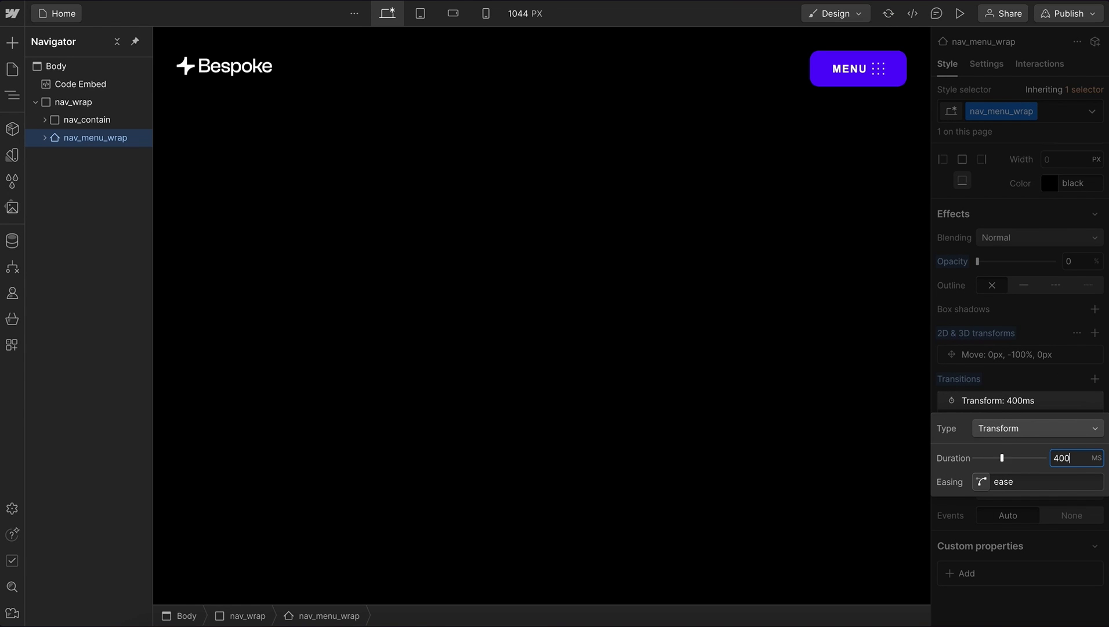
left_click(1003, 311)
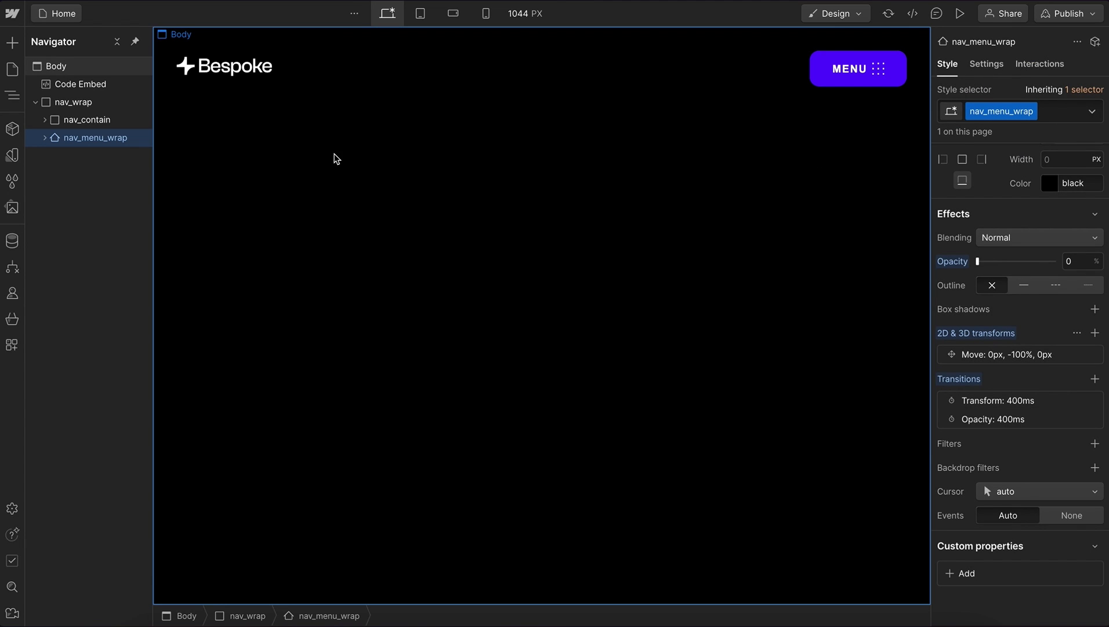
- Remove the appearance: none custom property from nav_checkbox
left_click(873, 69)
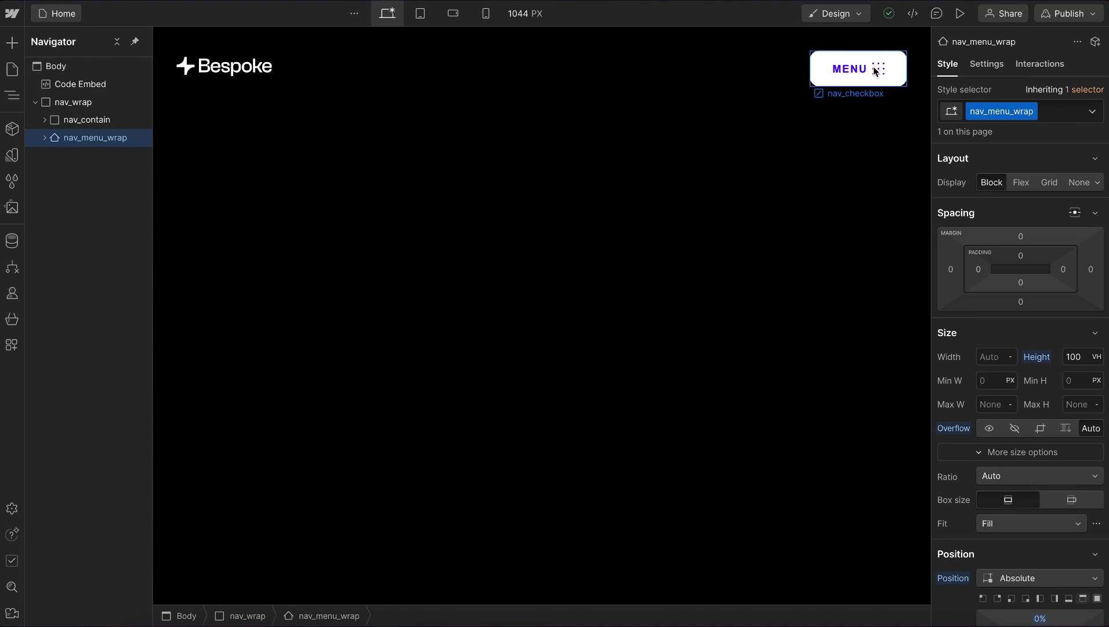
scroll(985, 369, "down", 10)
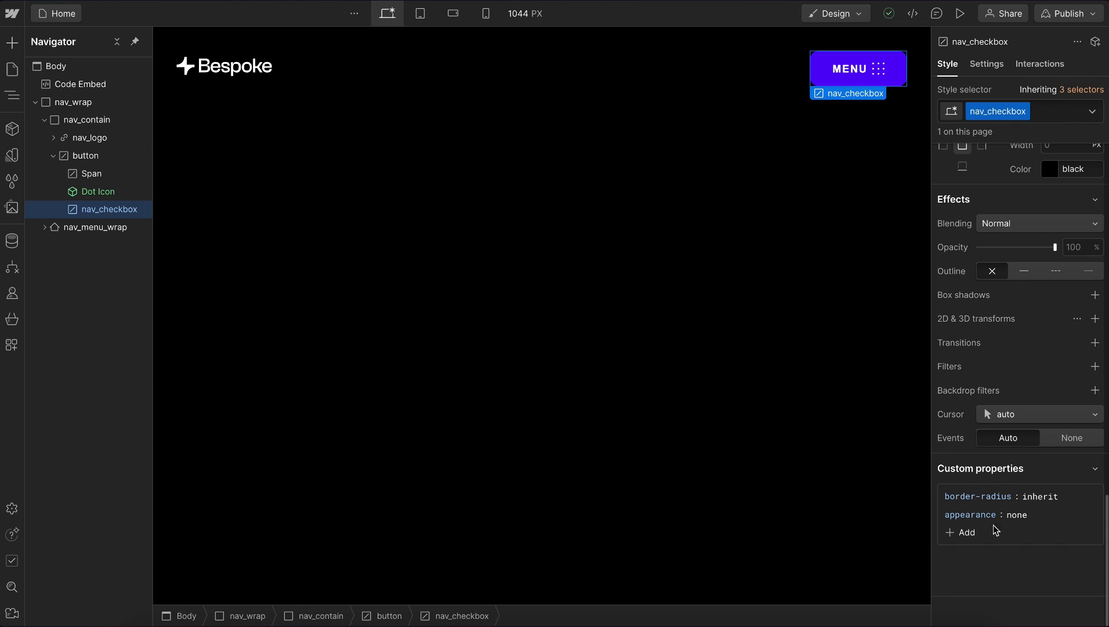
left_click(1095, 515)
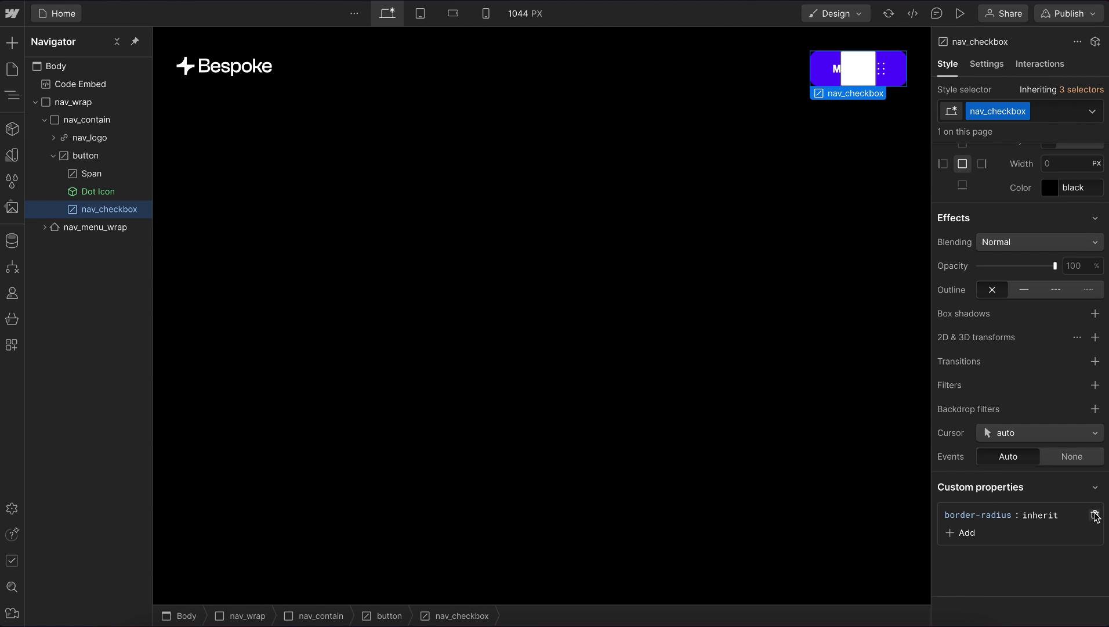
- In the Code Embed, write a .nav_wrap:has(.nav_checkbox) rule with a red background-color
left_click(105, 84)
left_click(232, 35)
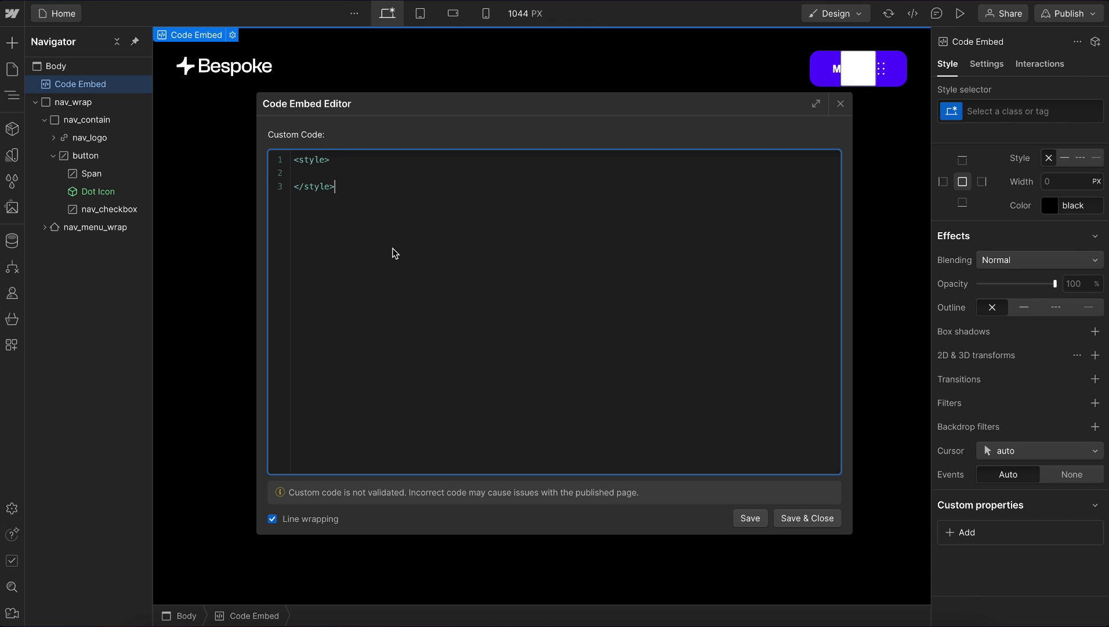
type(".nav_wrap {")
key("Return")
key("Return")
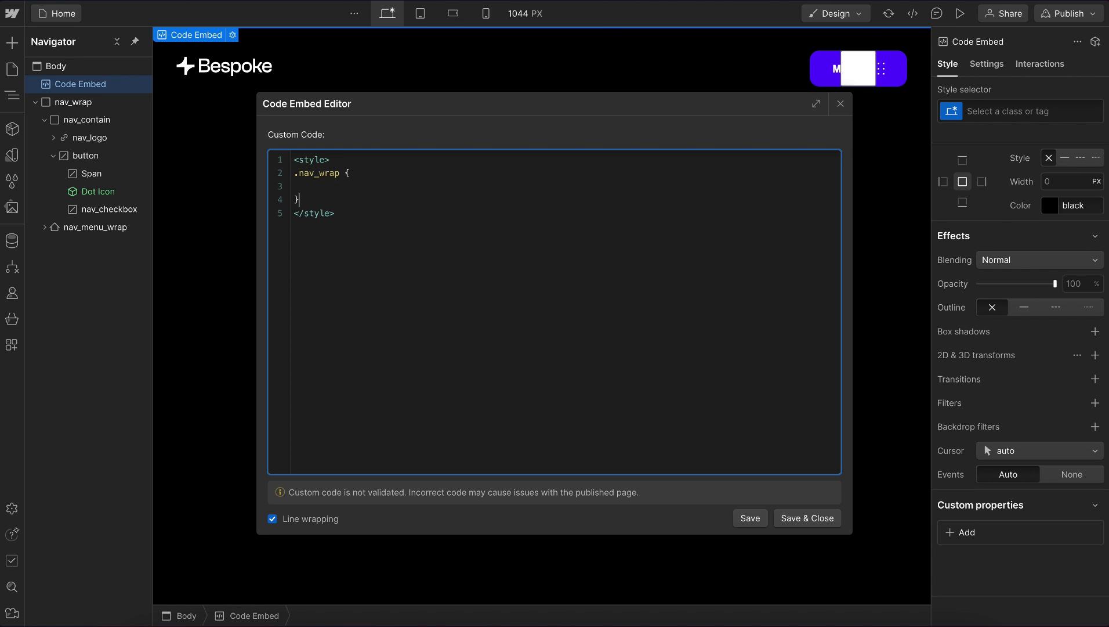
type("background-color: red;")
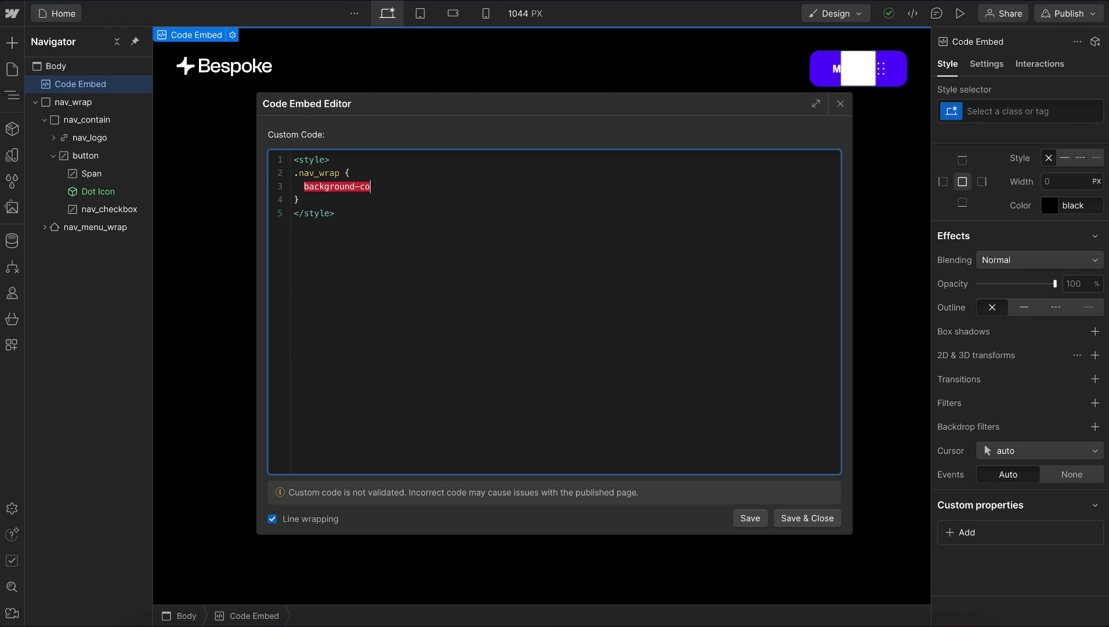
left_click(750, 517)
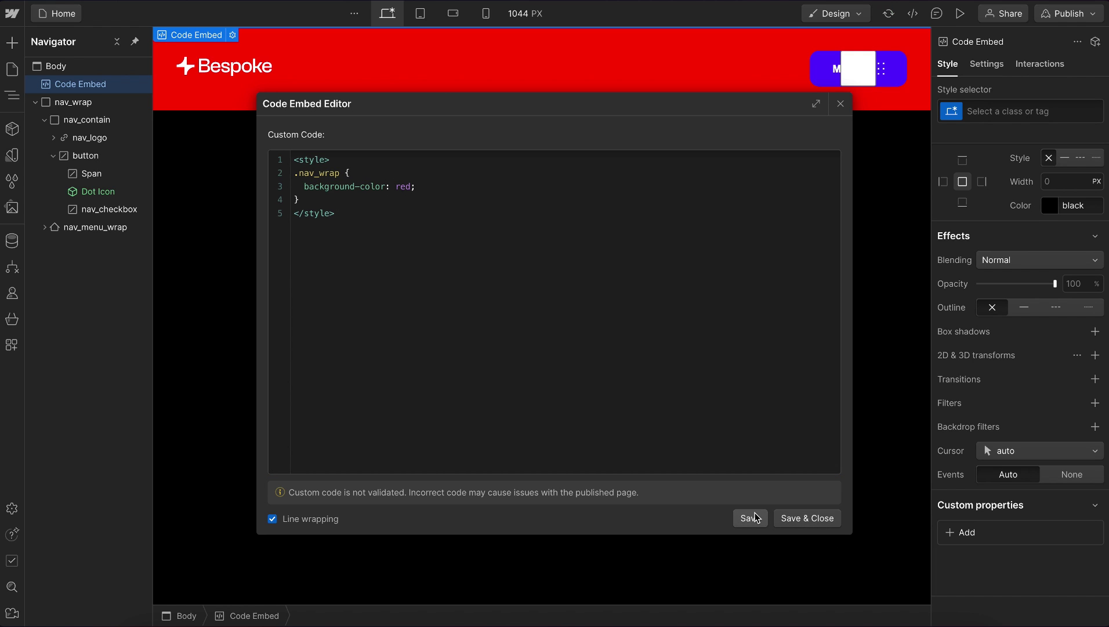
left_click(342, 173)
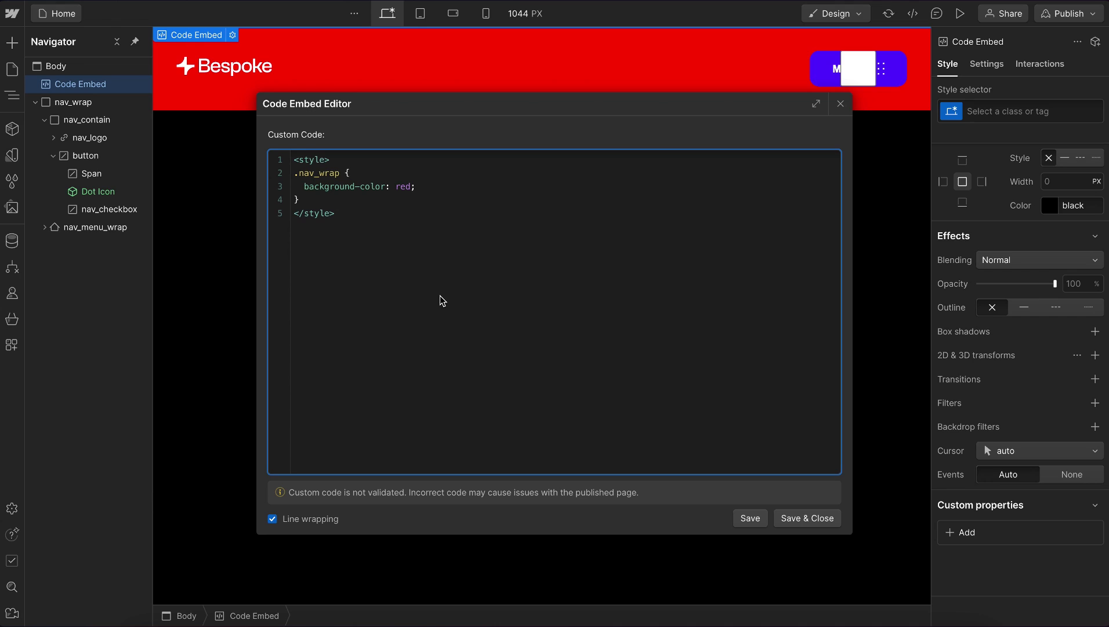
type(":has(.nav_checkbox")
- Save the embed, try moving nav_checkbox to the Body, undo it, and select nav_wrap
left_click(805, 517)
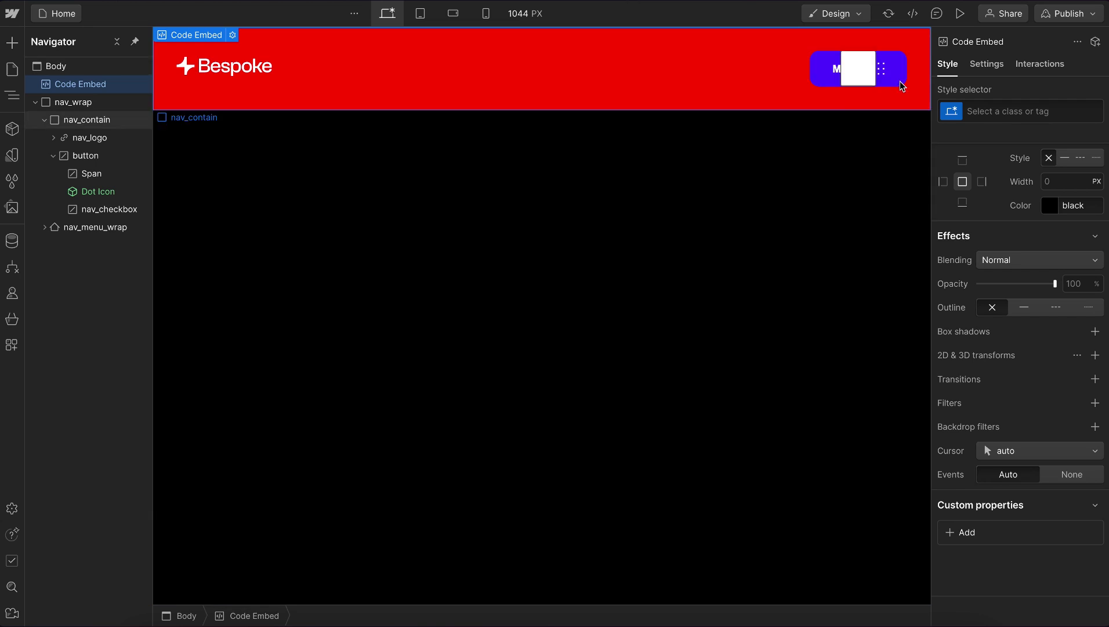
left_click(861, 77)
left_click_drag(98, 216, 86, 101)
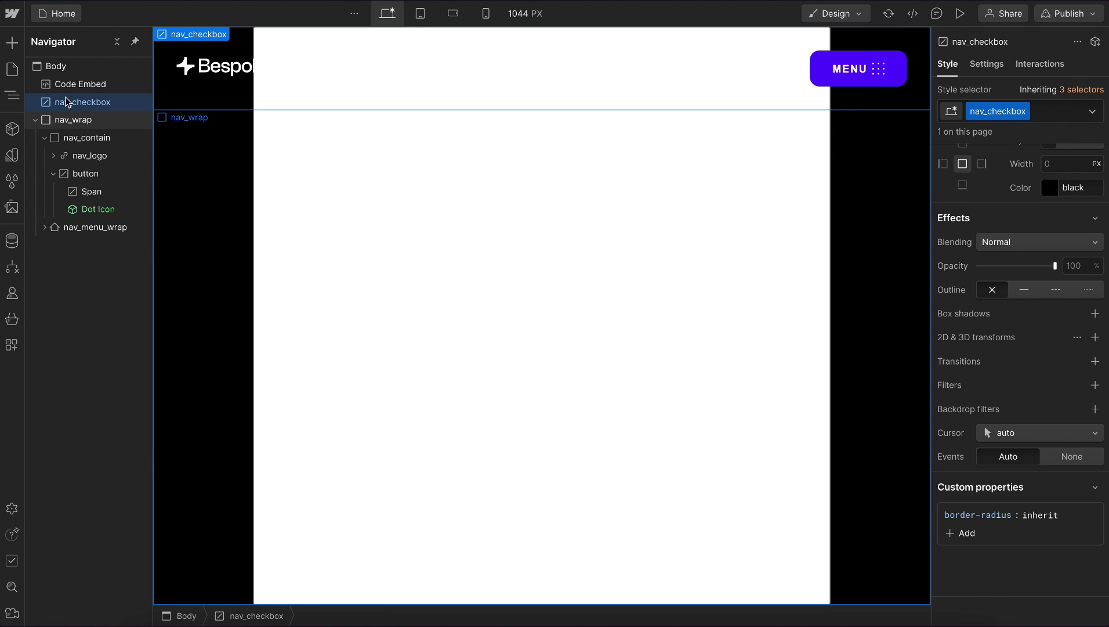
key("ctrl+z")
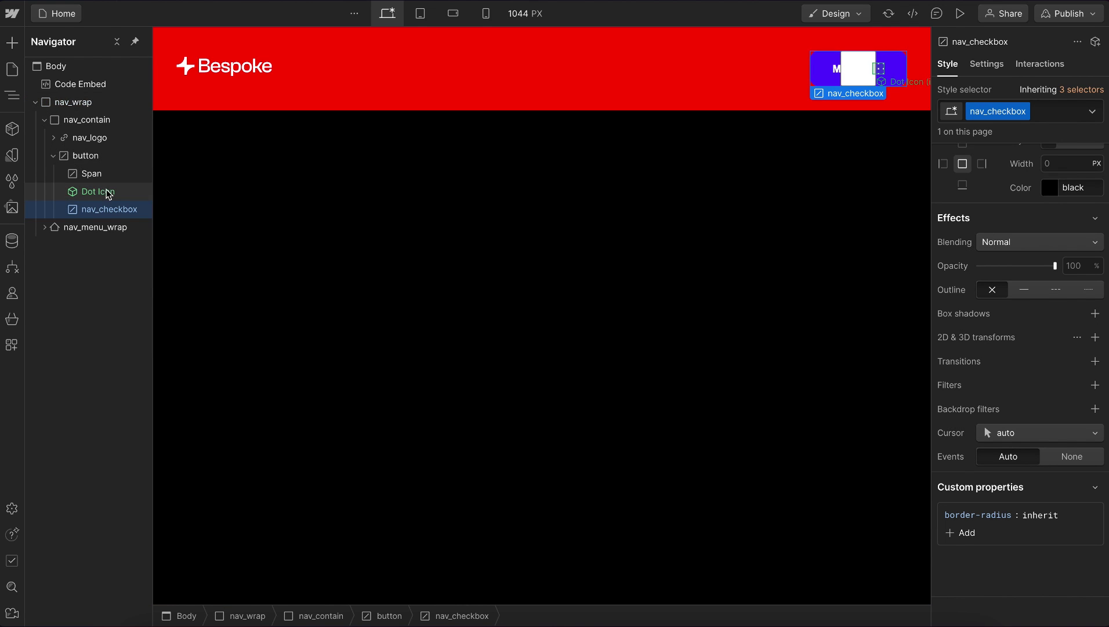
left_click(284, 104)
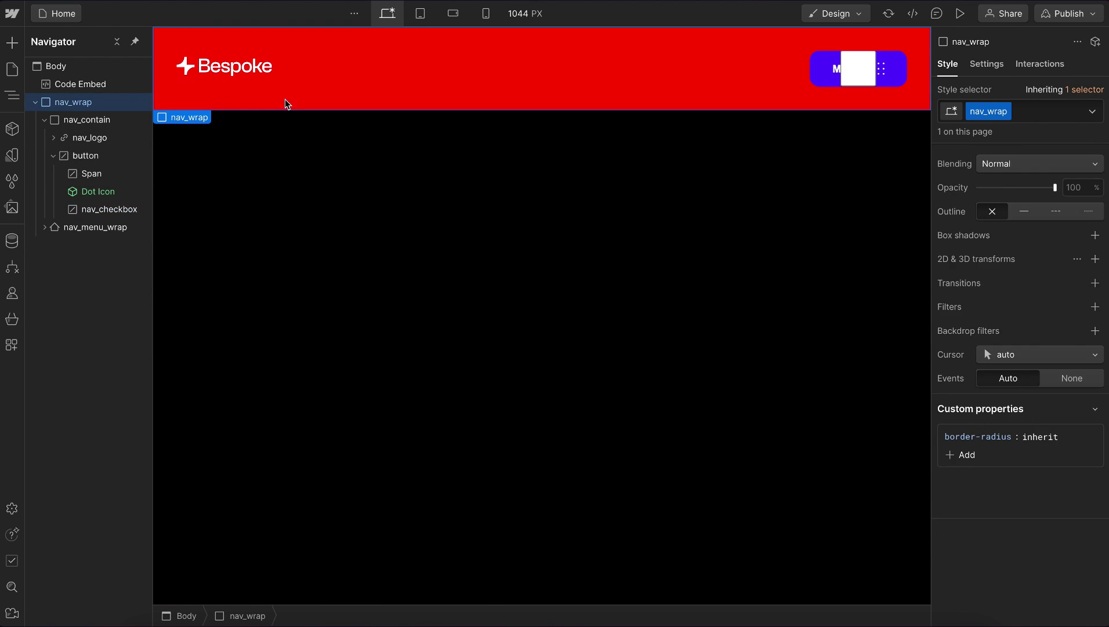
- Change the embedded selector to .nav_wrap:has(.nav_checkbox:checked) and save it
left_click(119, 86)
left_click(233, 35)
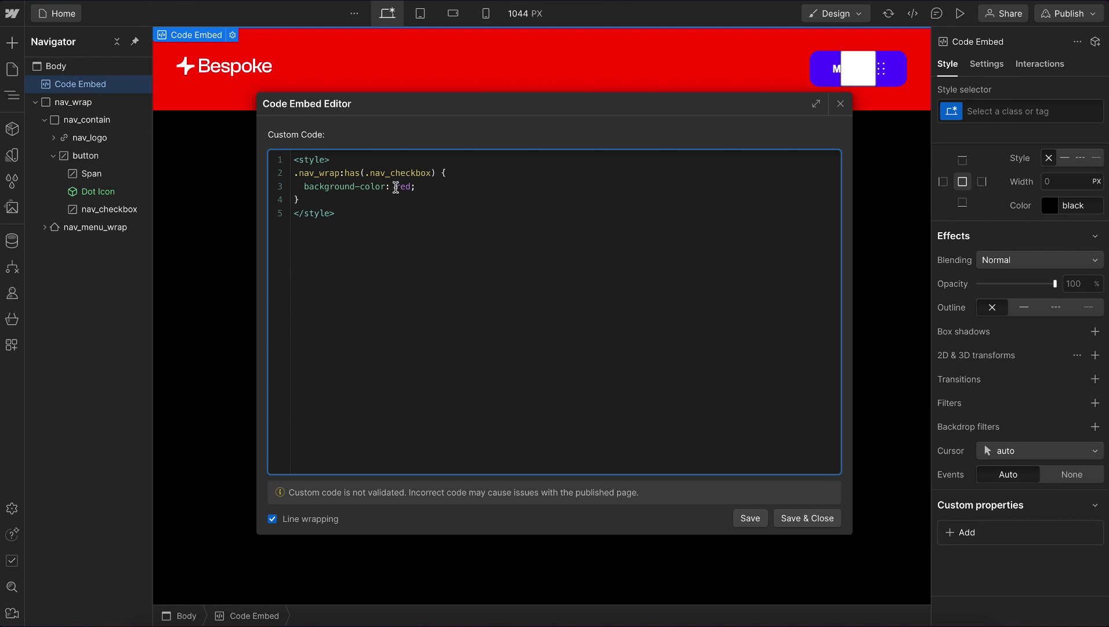
double_click(317, 173)
left_click_drag(370, 173, 432, 173)
left_click(432, 173)
type(":checked")
left_click_drag(472, 173, 299, 173)
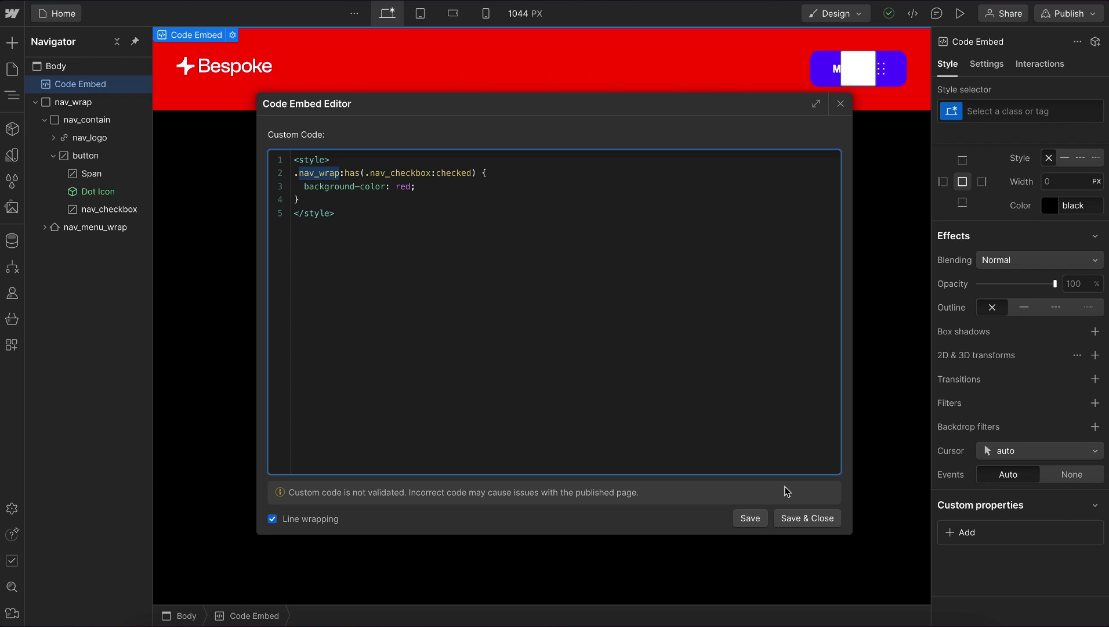
left_click(805, 516)
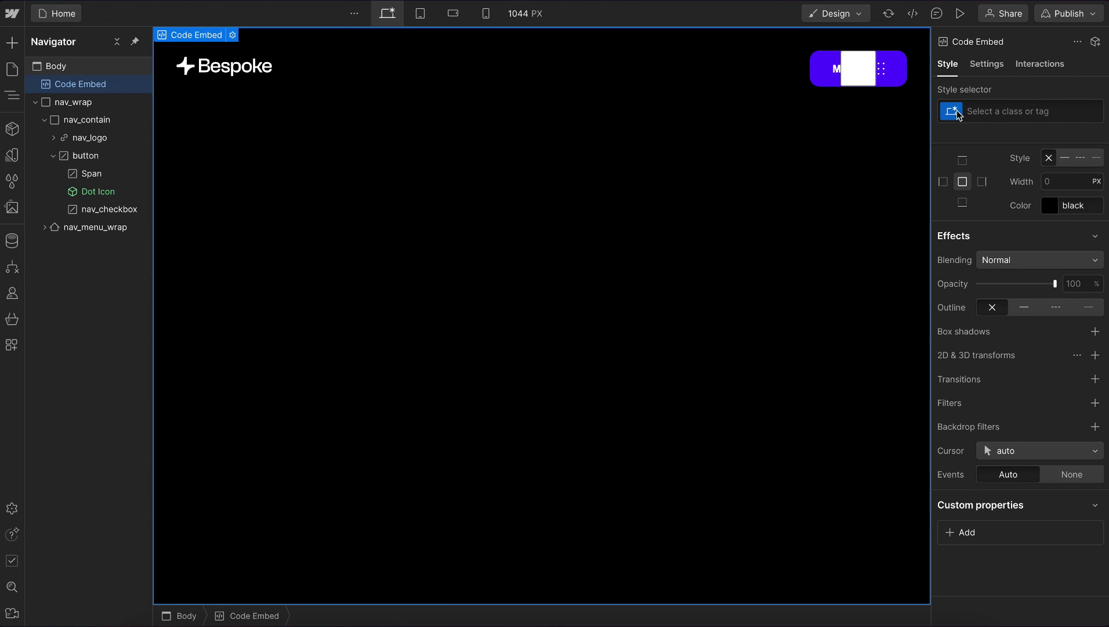
- In preview, check then uncheck the MENU toggle to see the header turn red and back
left_click(960, 14)
left_click(899, 68)
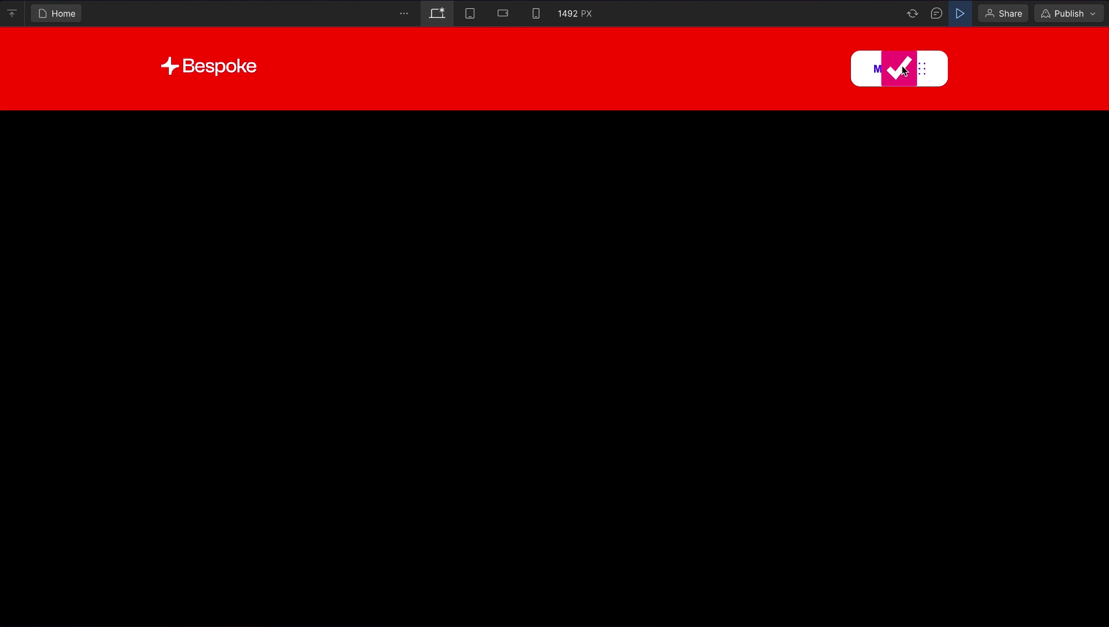
left_click(903, 69)
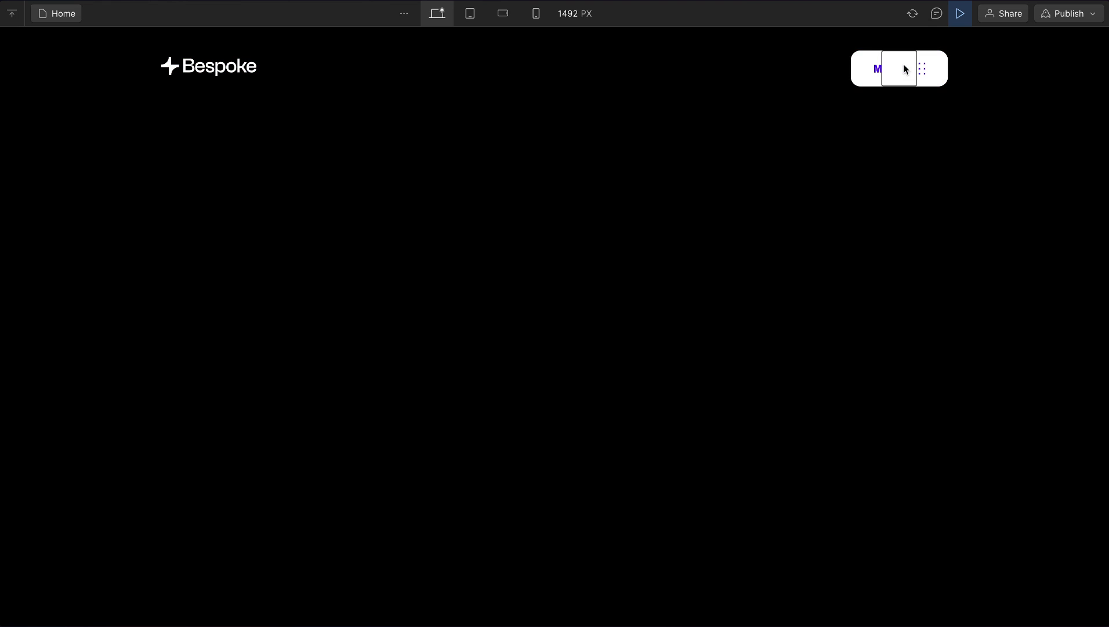